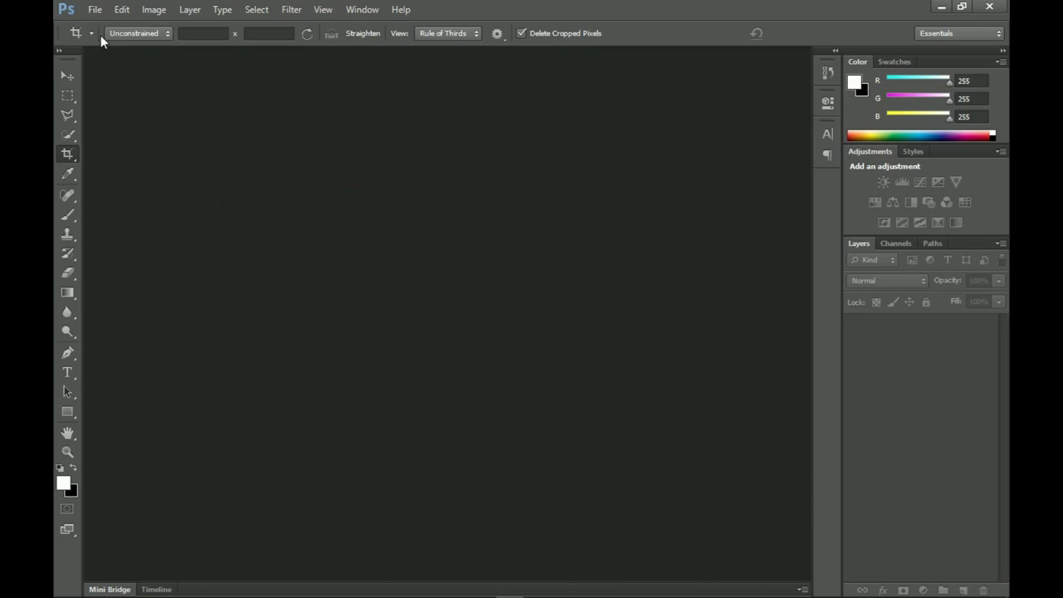
Step: Create a new 8 × 8 inch document at 300 pixels/inch in RGB Color with a white background
left_click(95, 9)
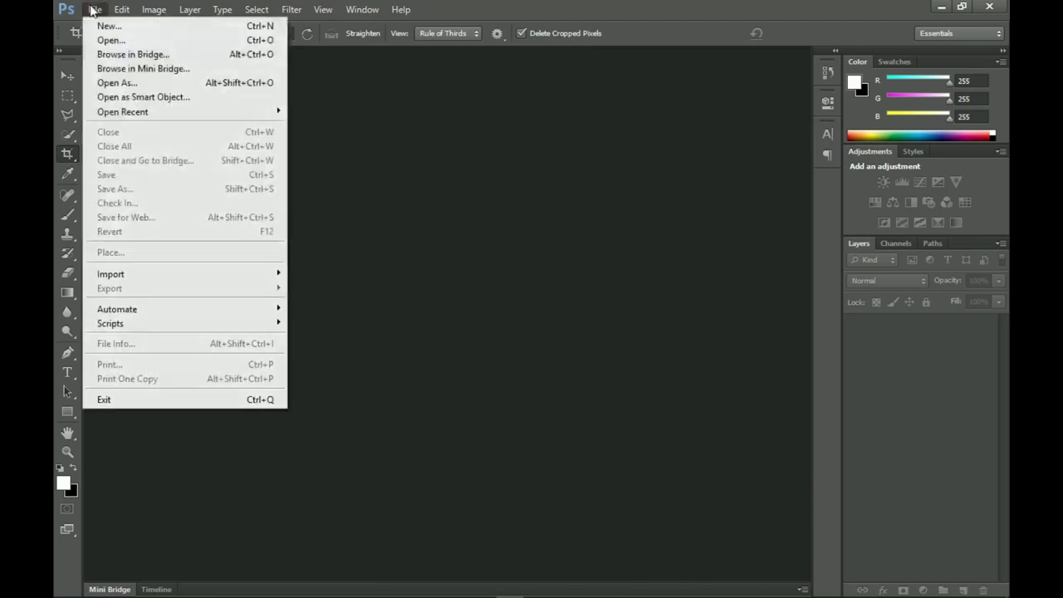
left_click(110, 27)
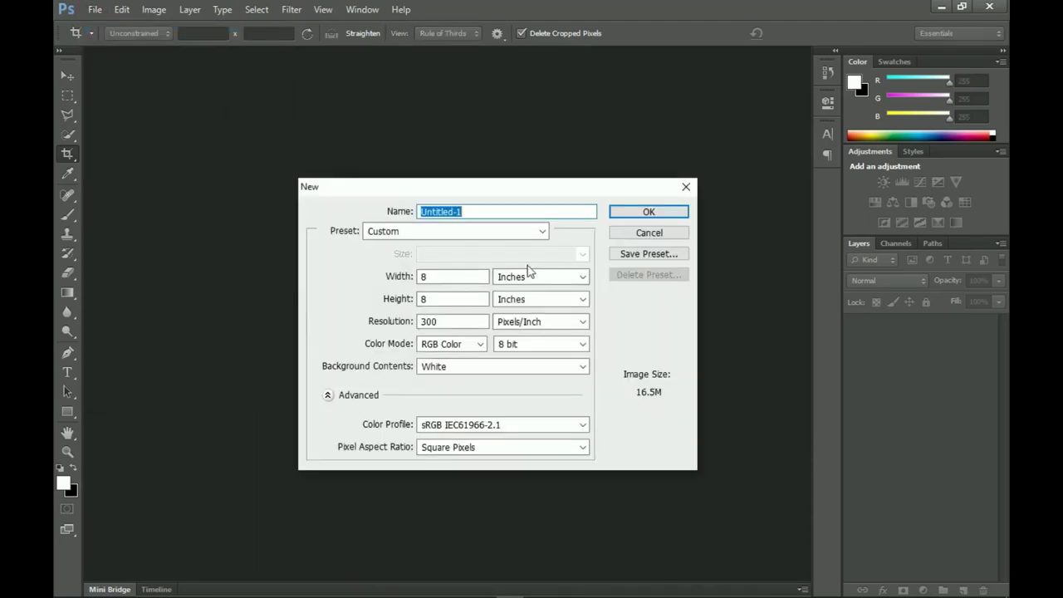
left_click(548, 277)
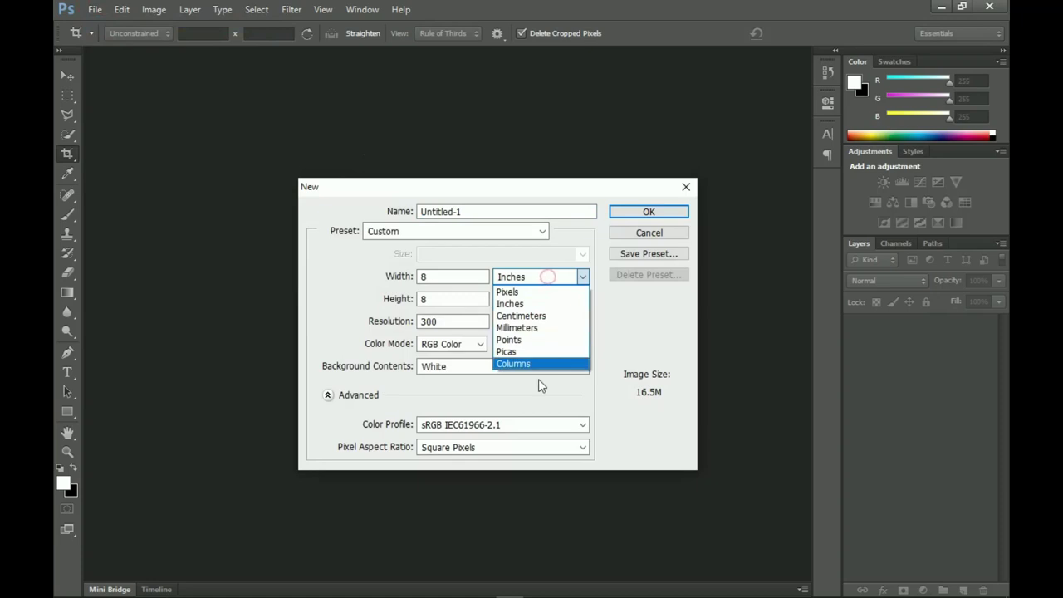
left_click(524, 303)
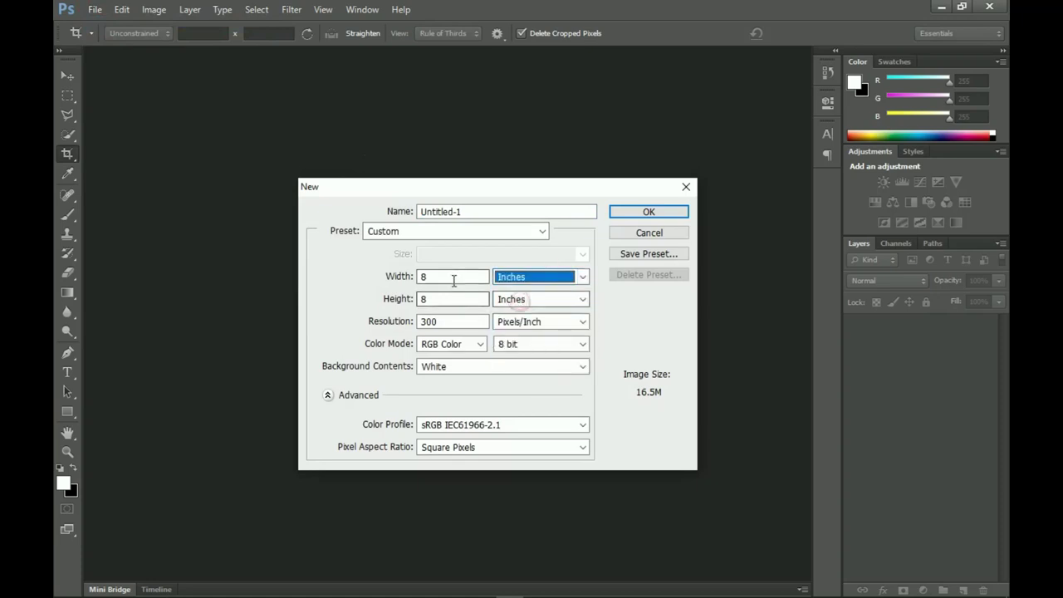
left_click(452, 276)
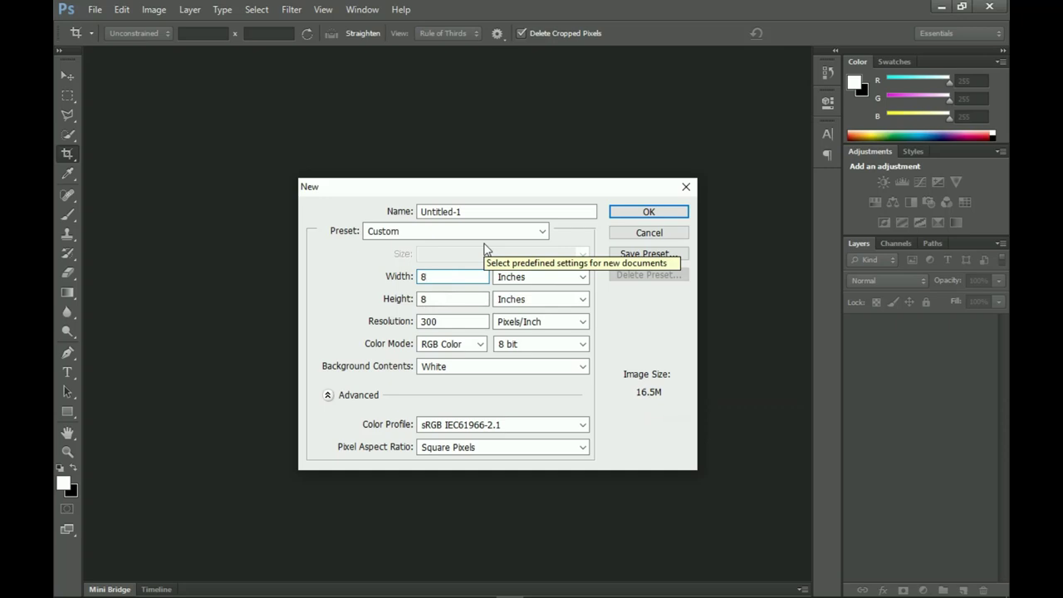
key("Return")
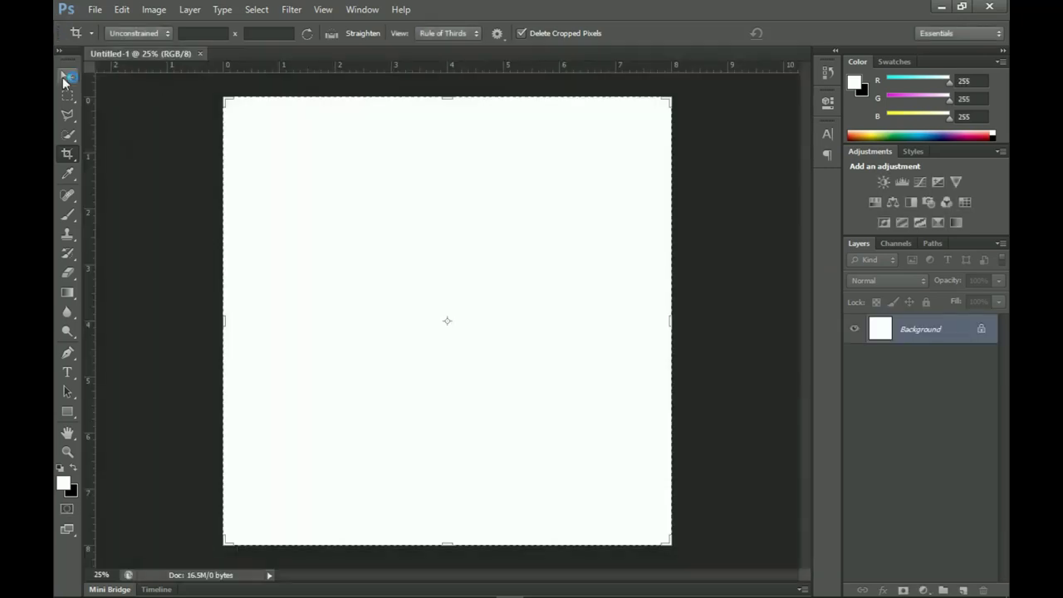
left_click(66, 76)
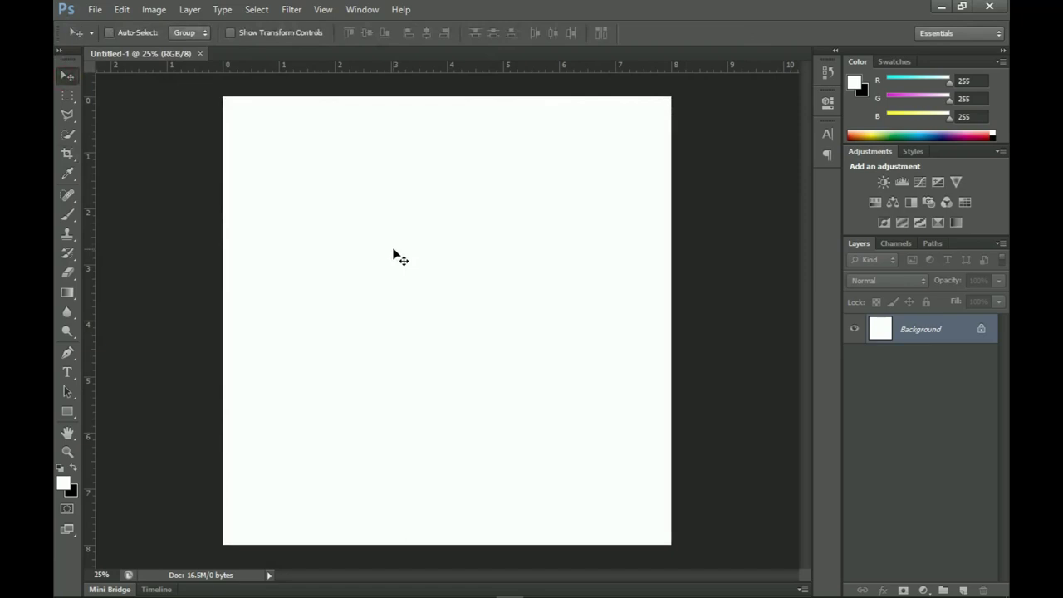
left_click(151, 586)
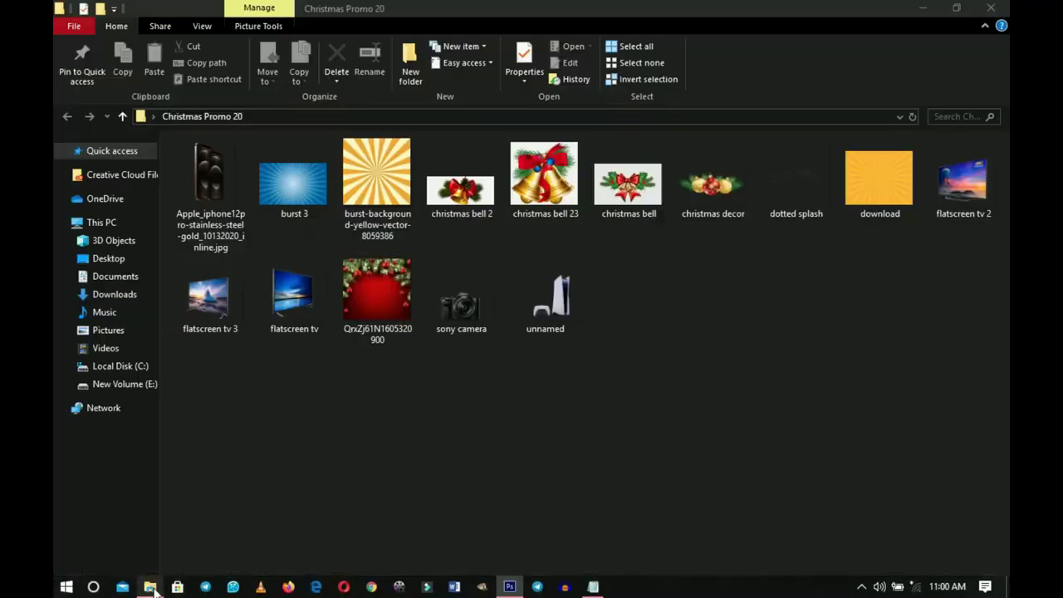
left_click(385, 298)
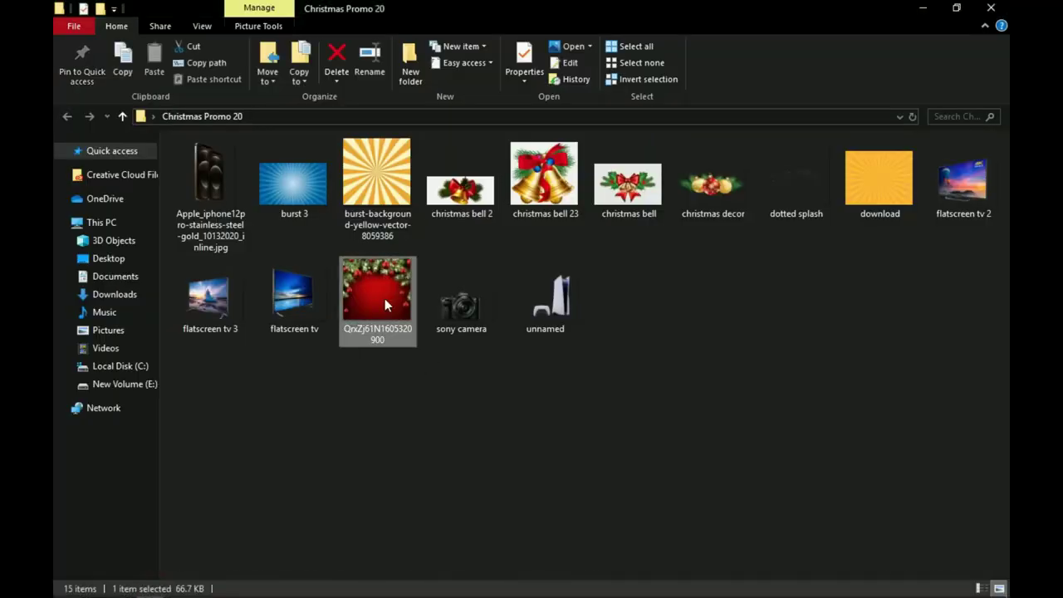
left_click_drag(384, 298, 505, 380)
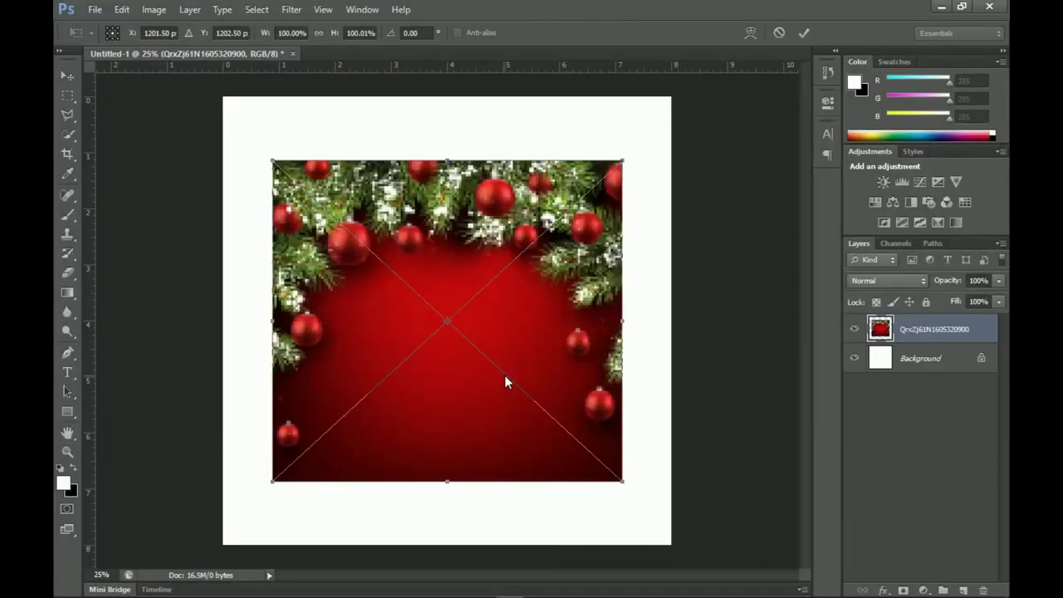
left_click_drag(622, 481, 724, 568)
key("Return")
left_click_drag(597, 477, 596, 443)
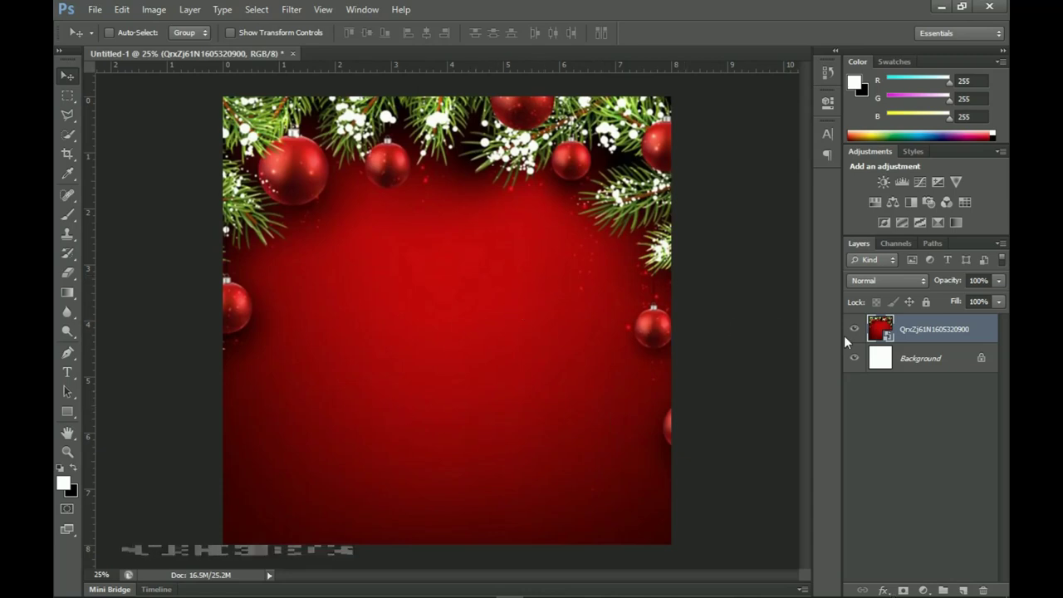
Step: Rasterize the Christmas image layer and apply a Gaussian Blur with a radius of 5.7 pixels
right_click(925, 333)
left_click(838, 234)
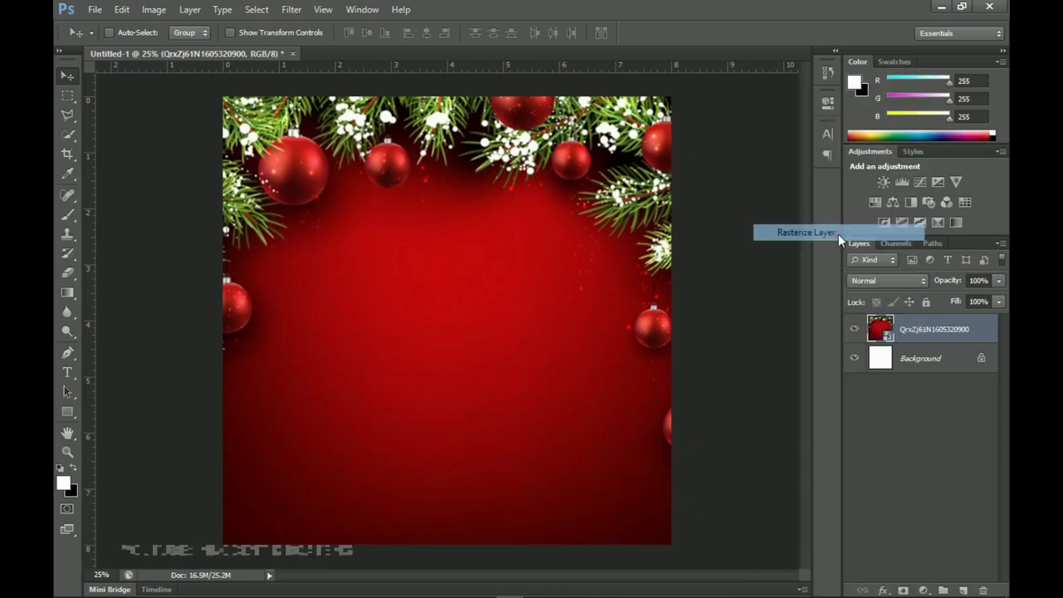
left_click(291, 9)
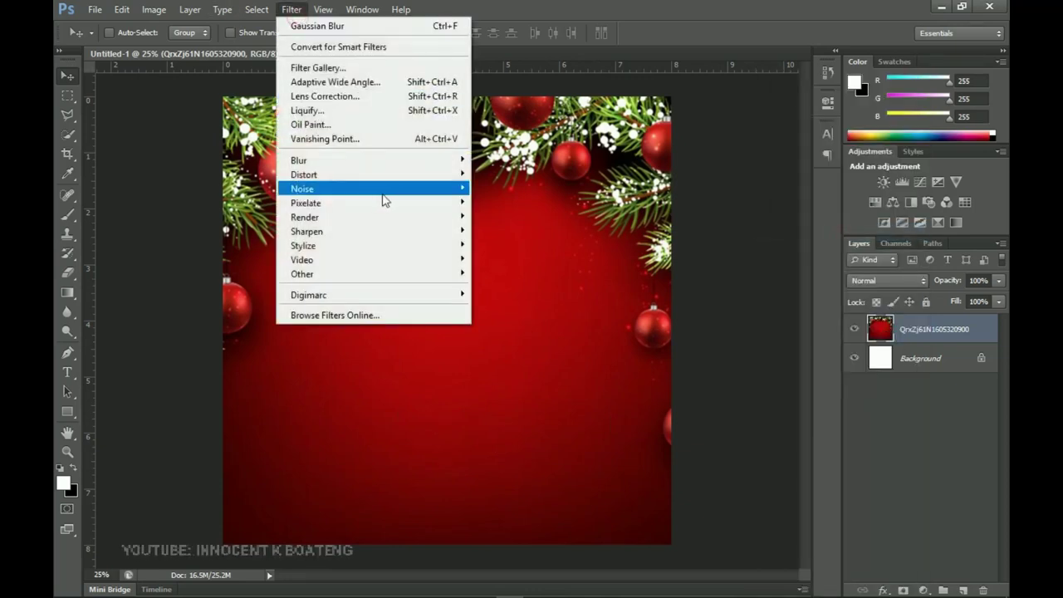
mouse_move(403, 160)
left_click(509, 266)
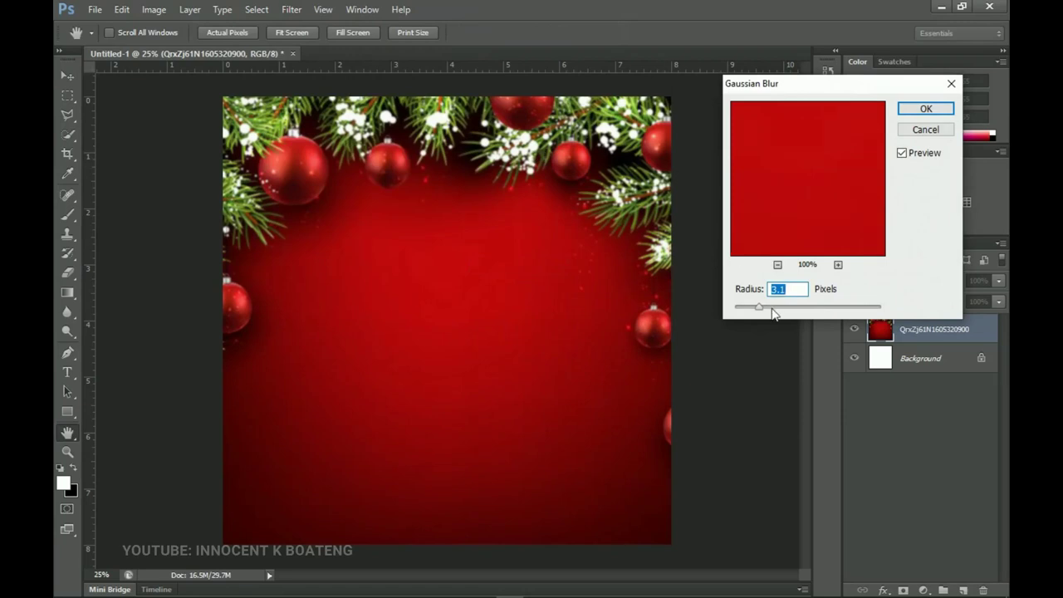
left_click_drag(766, 307, 776, 308)
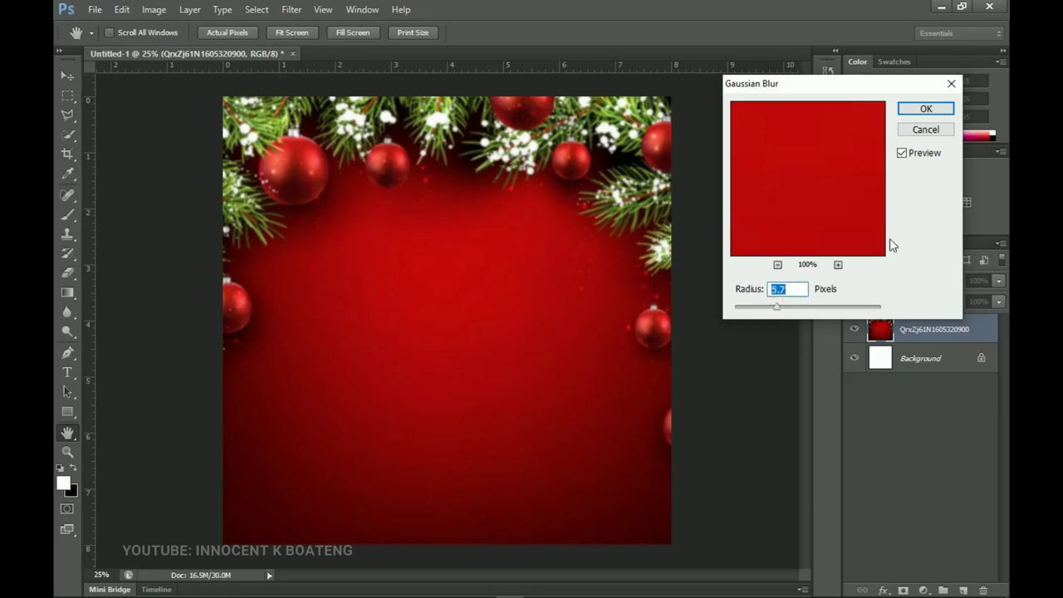
left_click(938, 110)
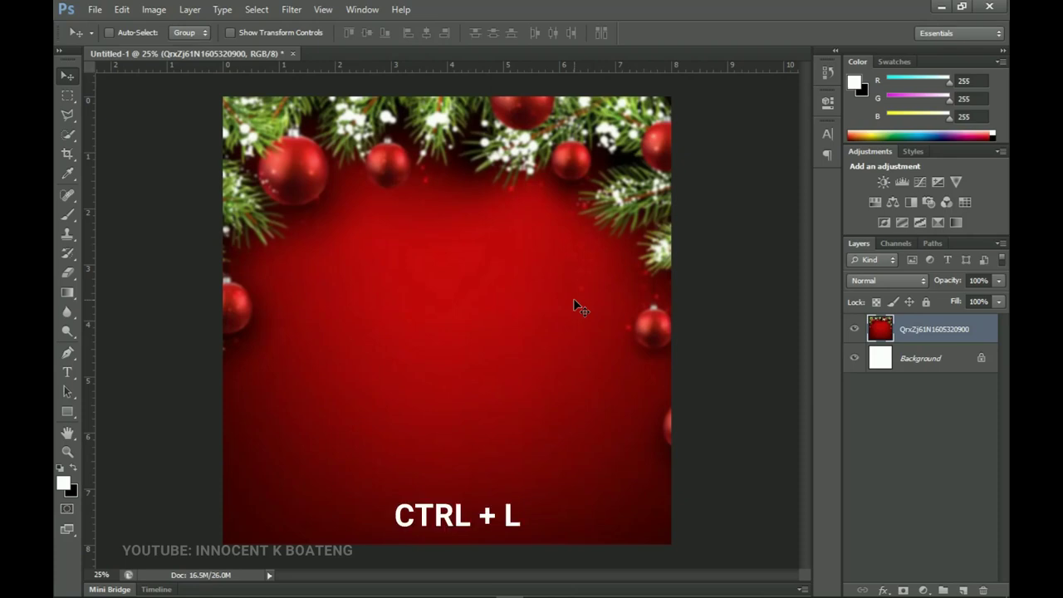
Step: Darken the Christmas image with Levels by setting the black input level to 20
key("ctrl+l")
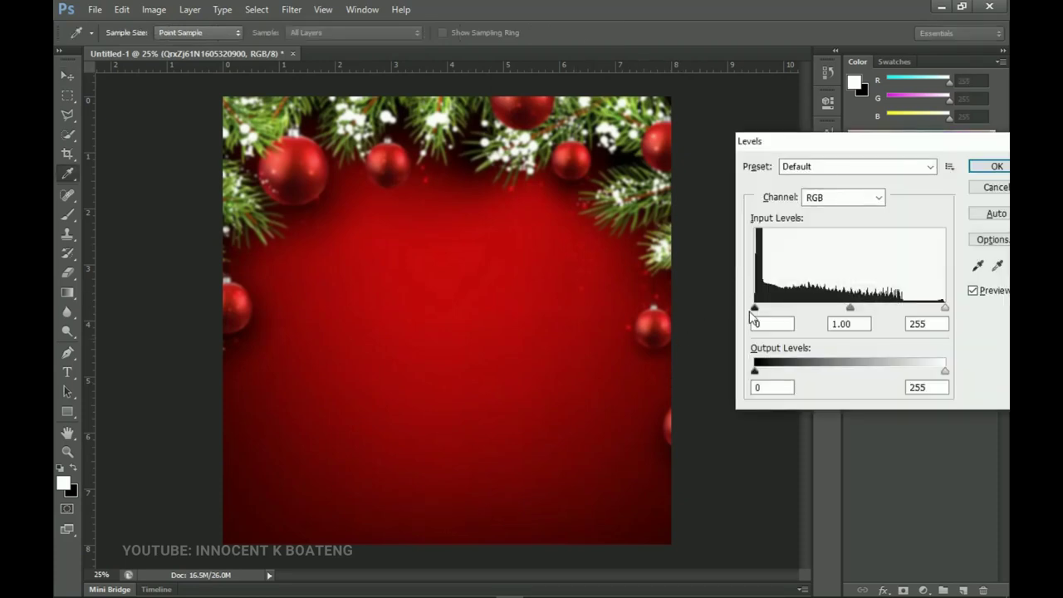
left_click_drag(753, 310, 771, 312)
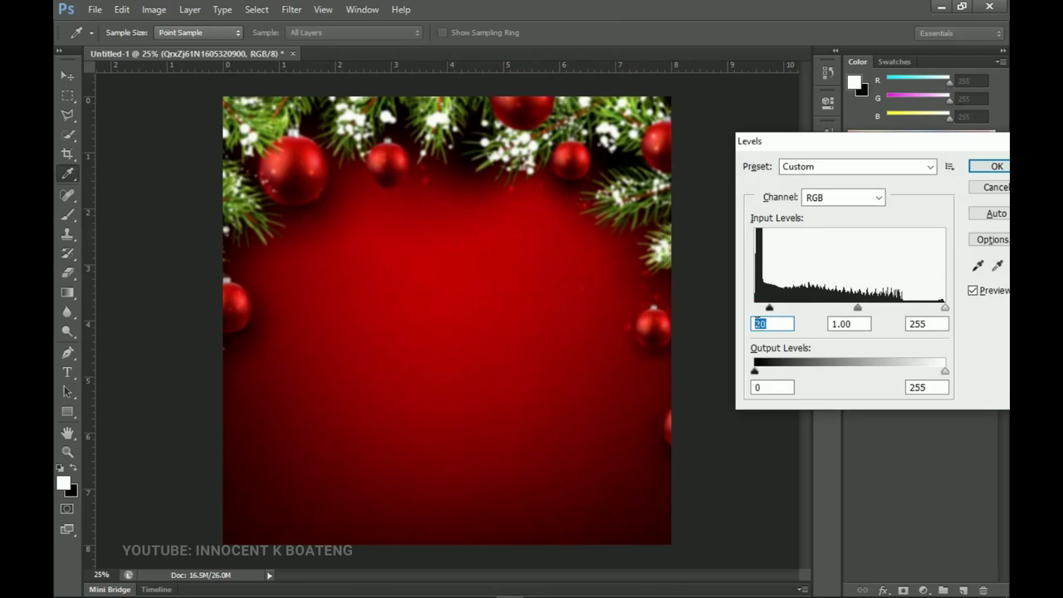
left_click(995, 169)
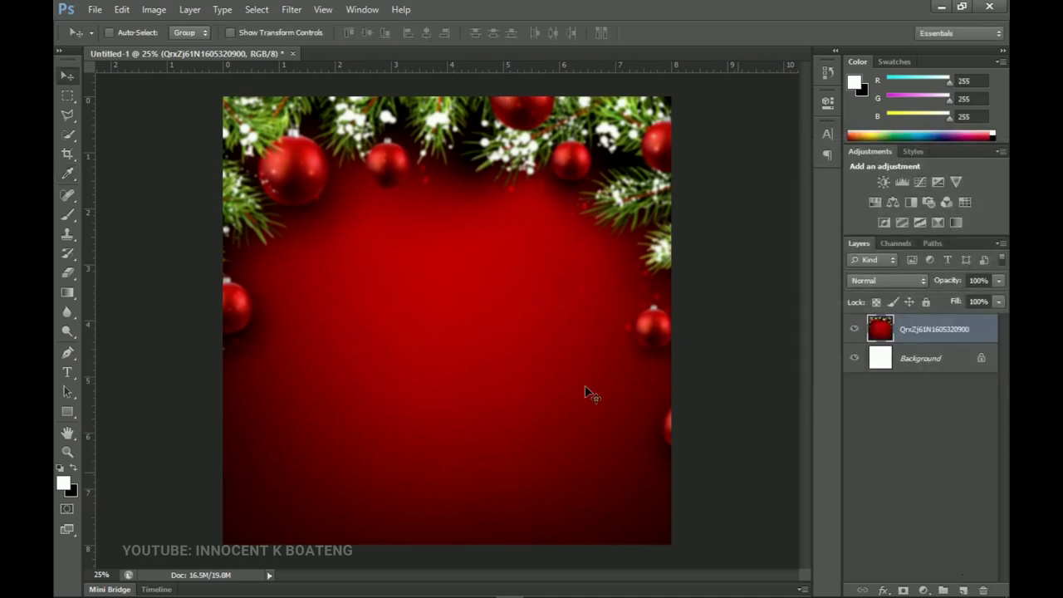
Step: On a new layer, paint a soft bright red glow at the canvas center with a 1900 px brush at 100% opacity
left_click(960, 588)
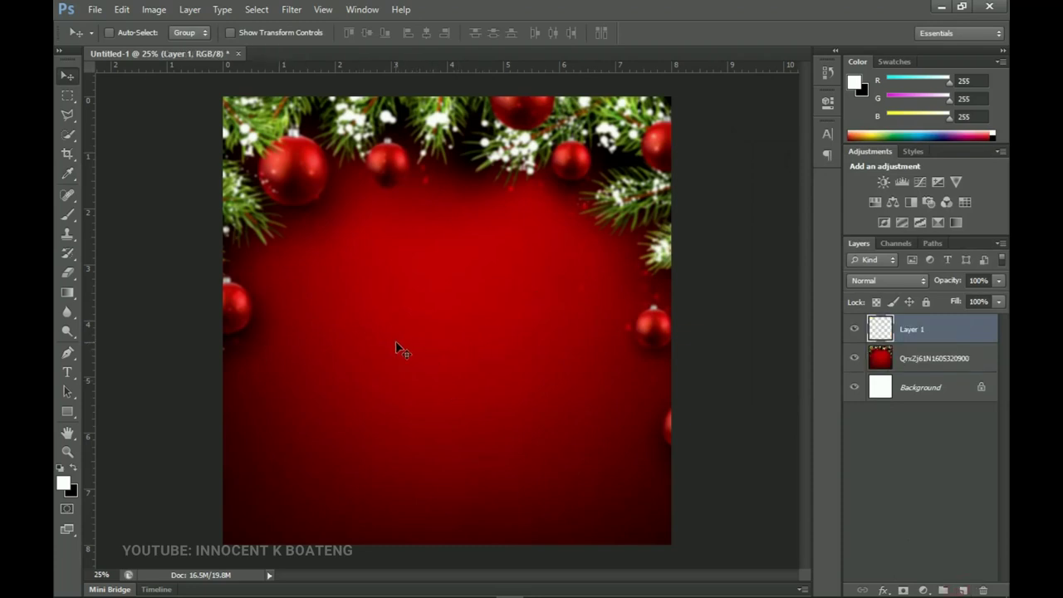
key("b")
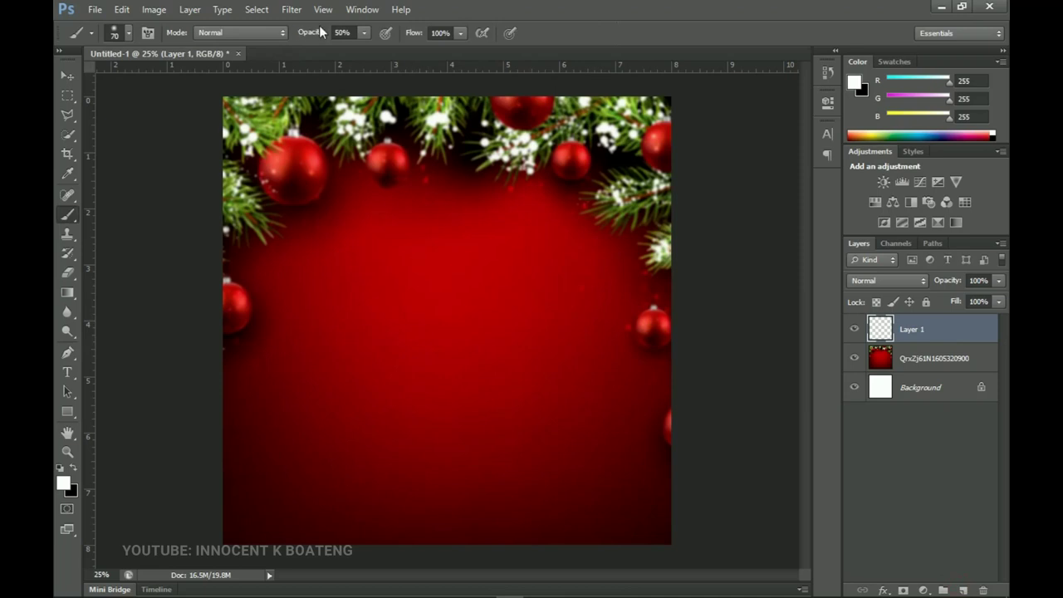
left_click_drag(311, 34, 585, 48)
right_click(436, 333)
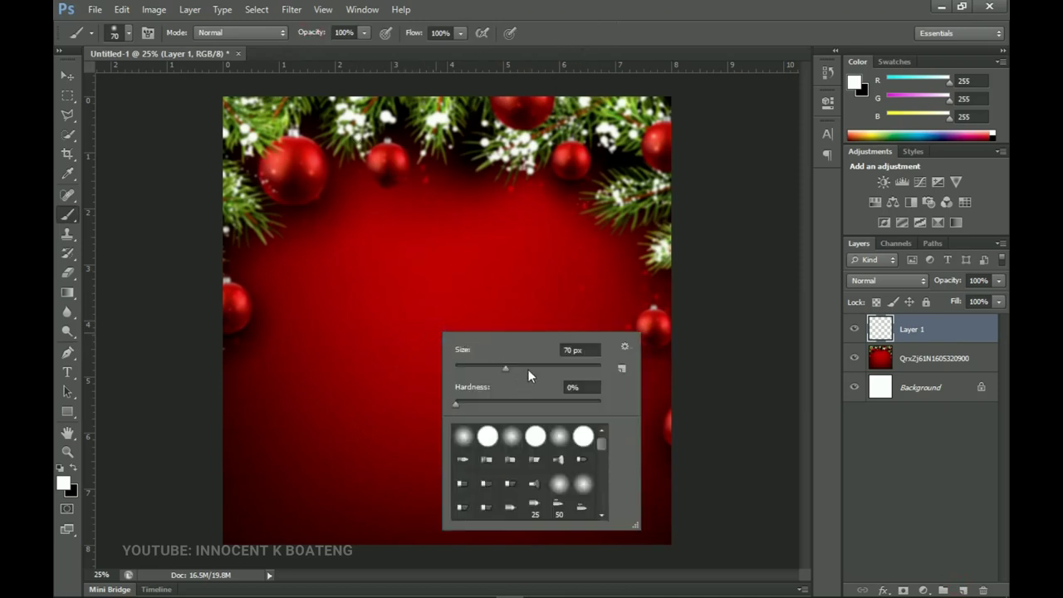
left_click_drag(528, 370, 548, 369)
left_click(578, 367)
left_click(590, 364)
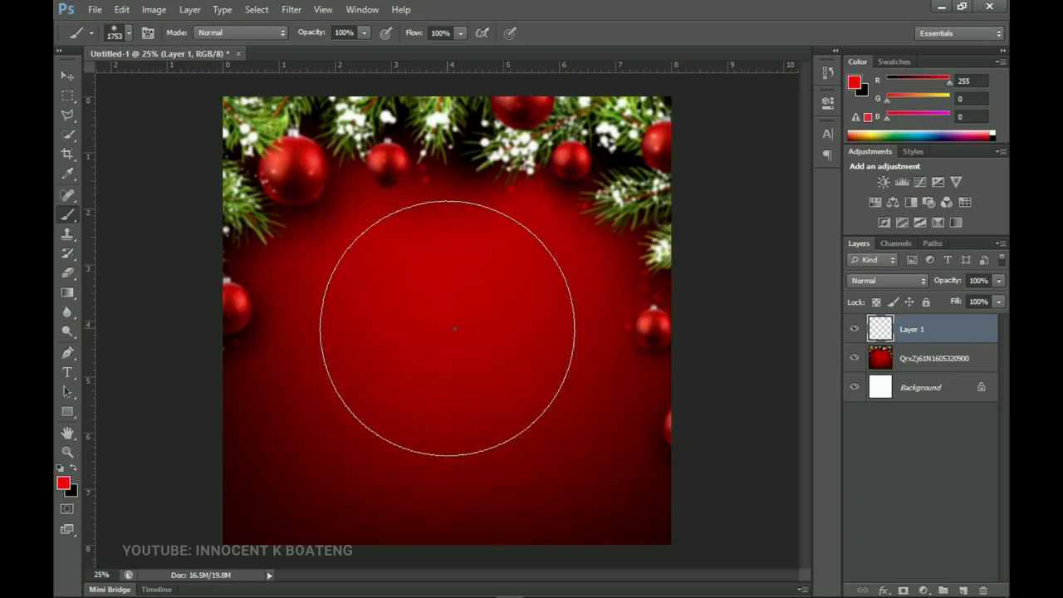
right_click(452, 328)
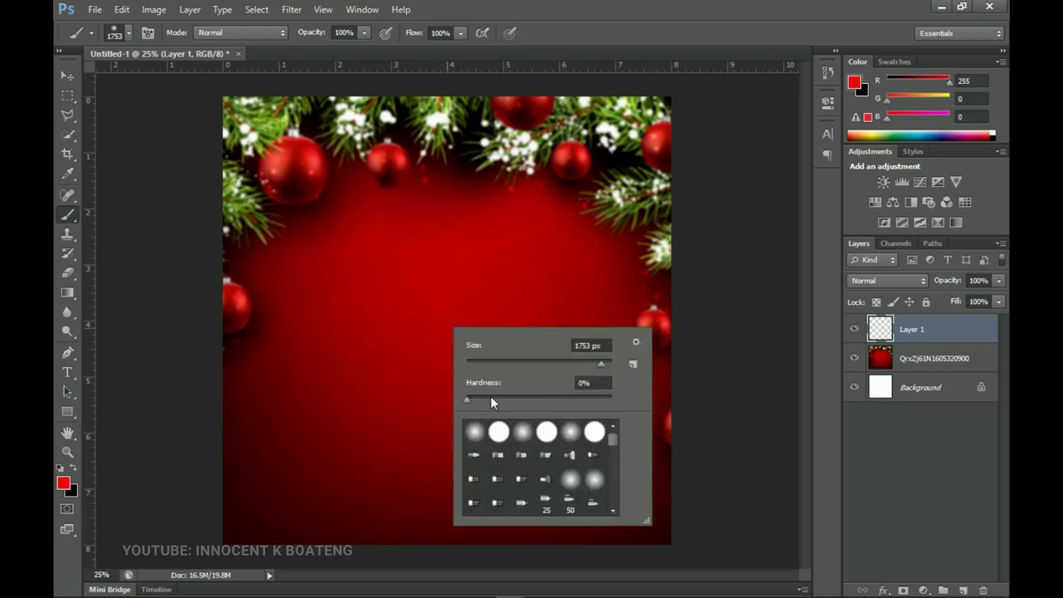
key("Return")
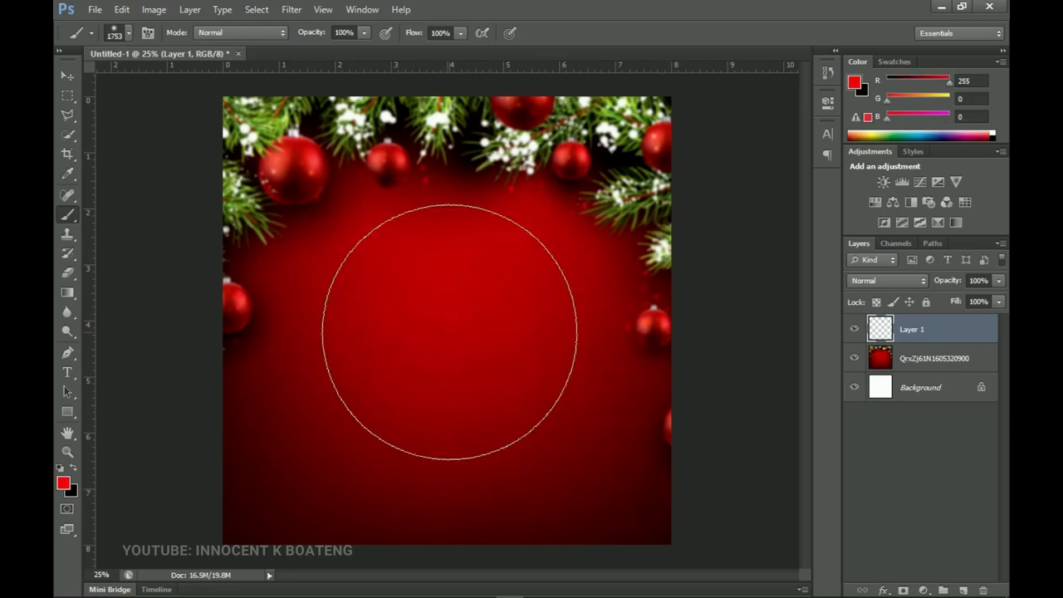
key("bracketright")
key("bracketright")
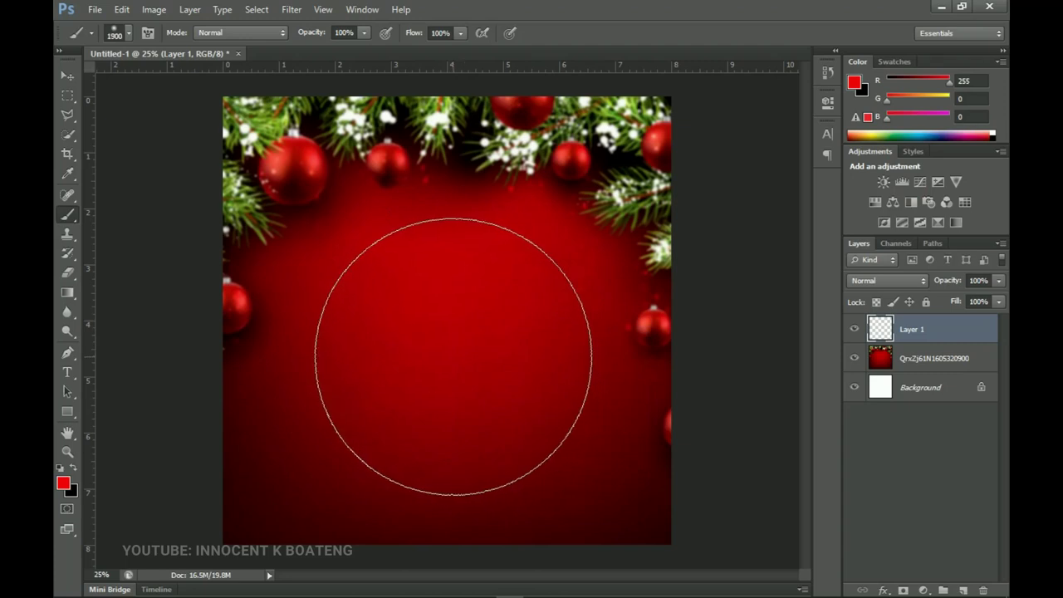
left_click(453, 356)
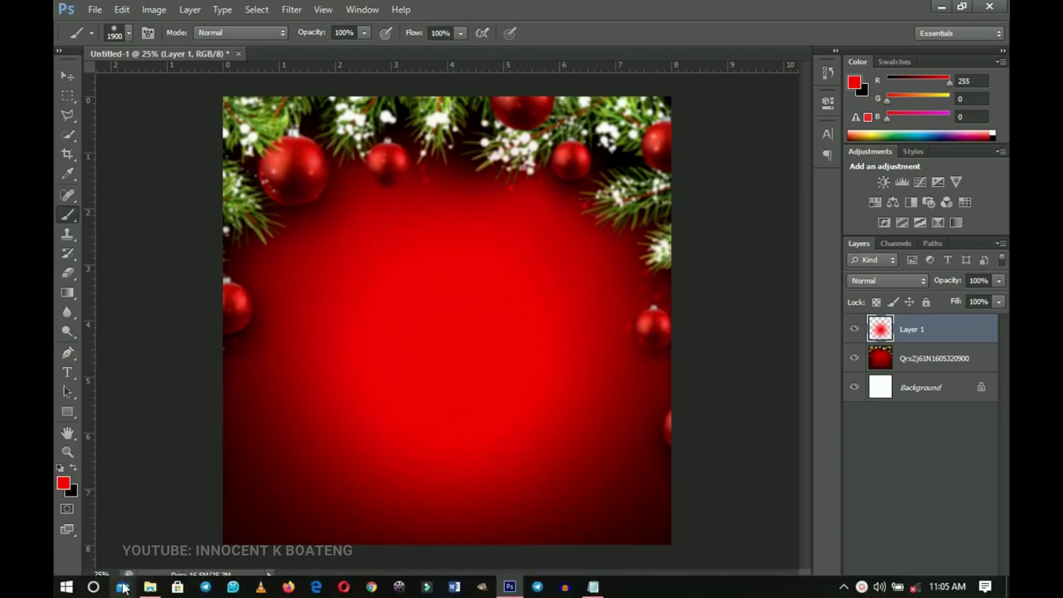
Step: Place burst-background-yellow-vector-8059386 from the Christmas Promo 20 folder, scaled to about 47% and set slightly below the canvas center
left_click(150, 587)
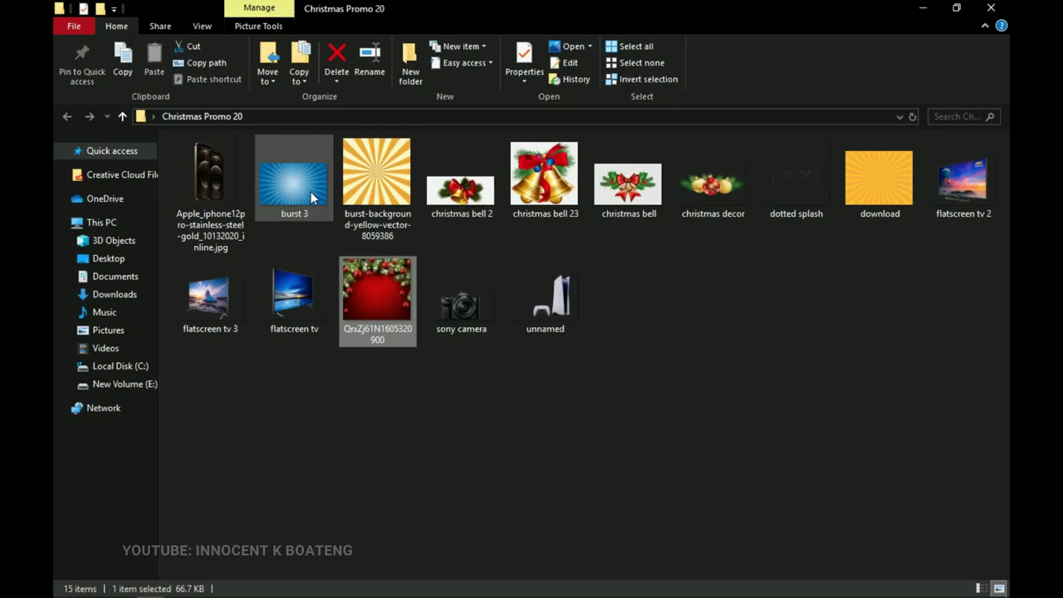
left_click(363, 195)
left_click(843, 186)
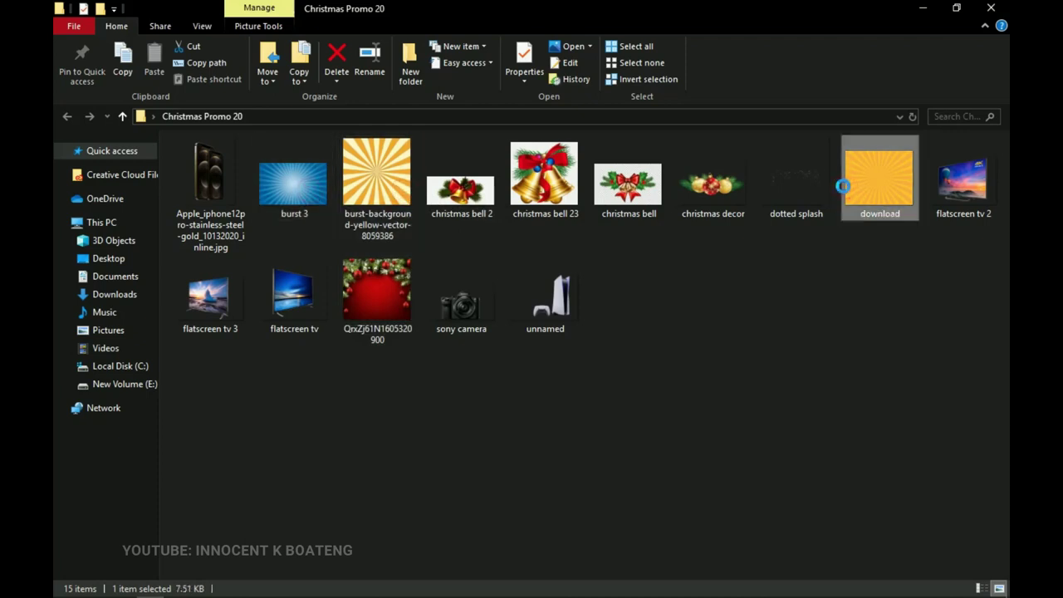
left_click(366, 197)
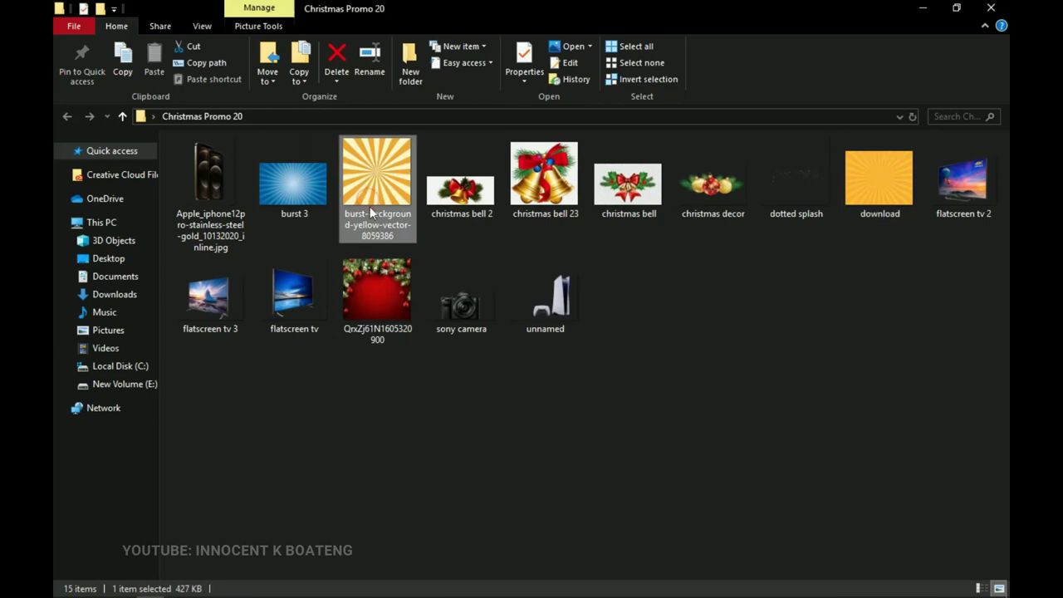
left_click_drag(384, 194, 459, 396)
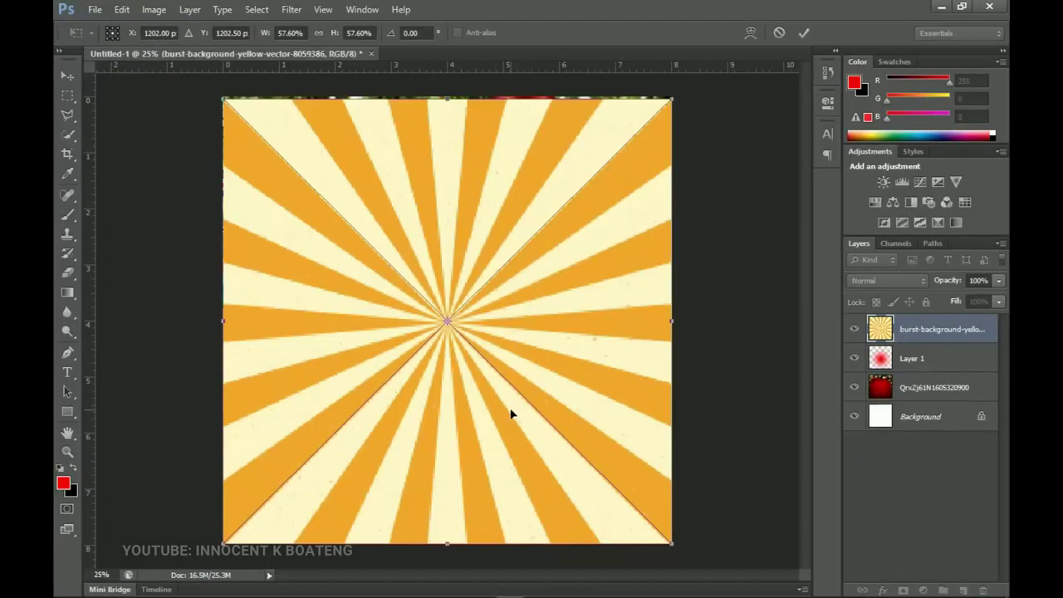
left_click_drag(675, 546, 638, 516)
left_click_drag(540, 346, 542, 366)
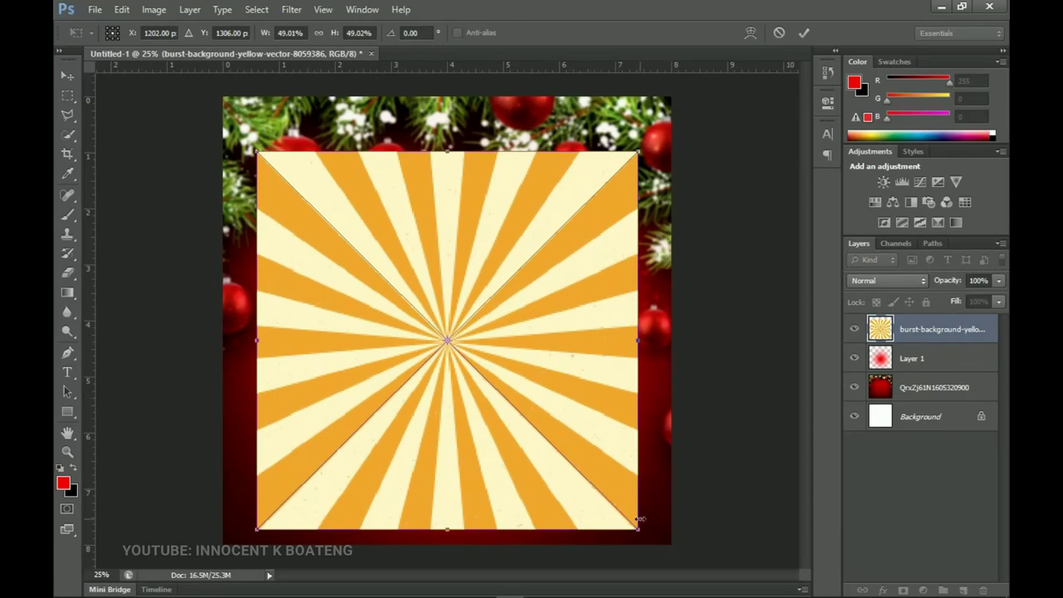
left_click_drag(634, 524, 629, 521)
key("Return")
Step: Rasterize the yellow burst background layer
key("b")
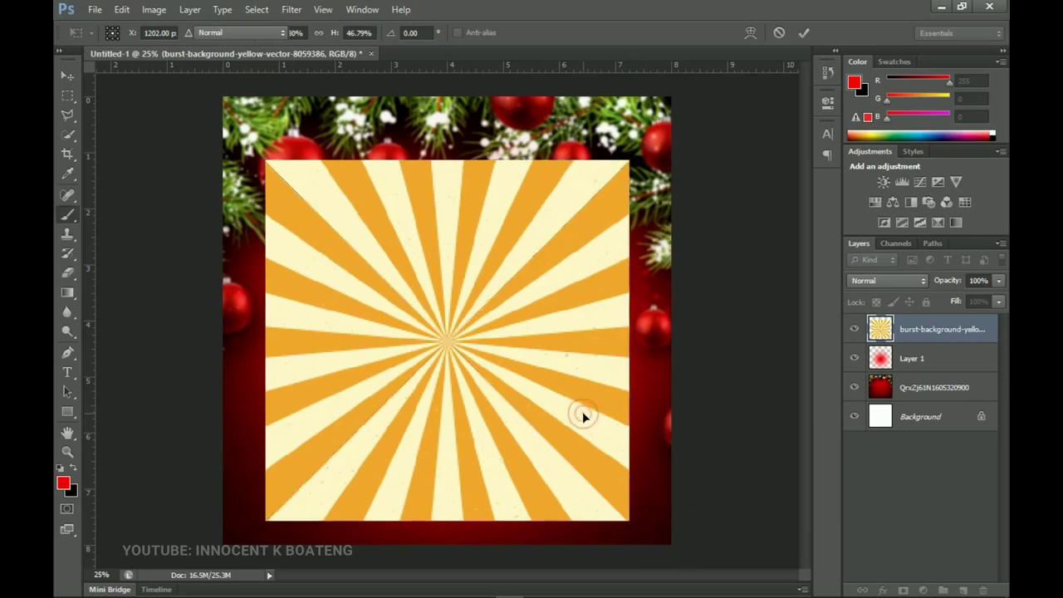
right_click(930, 330)
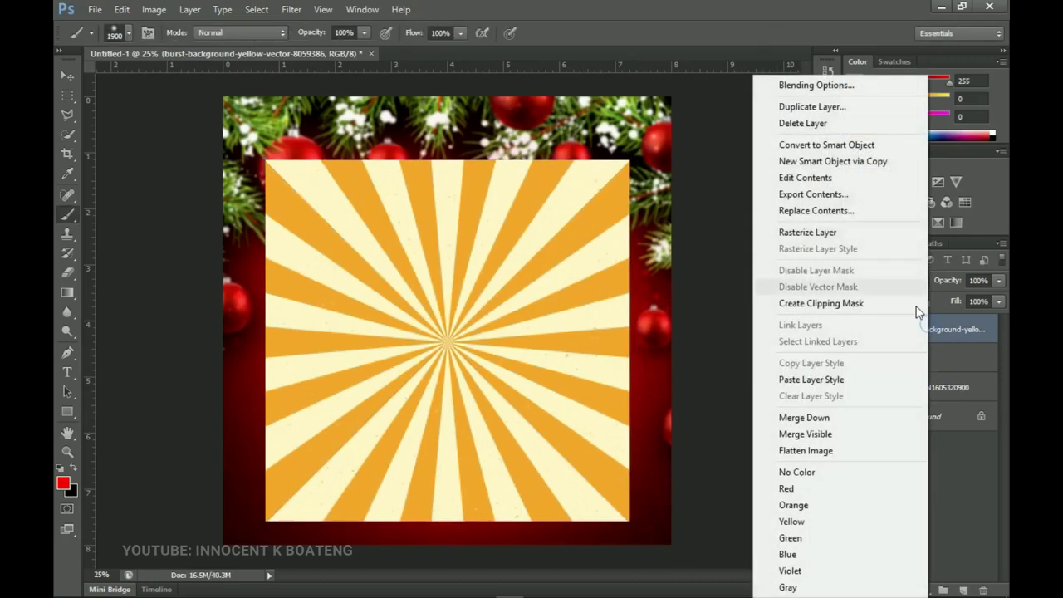
left_click(827, 233)
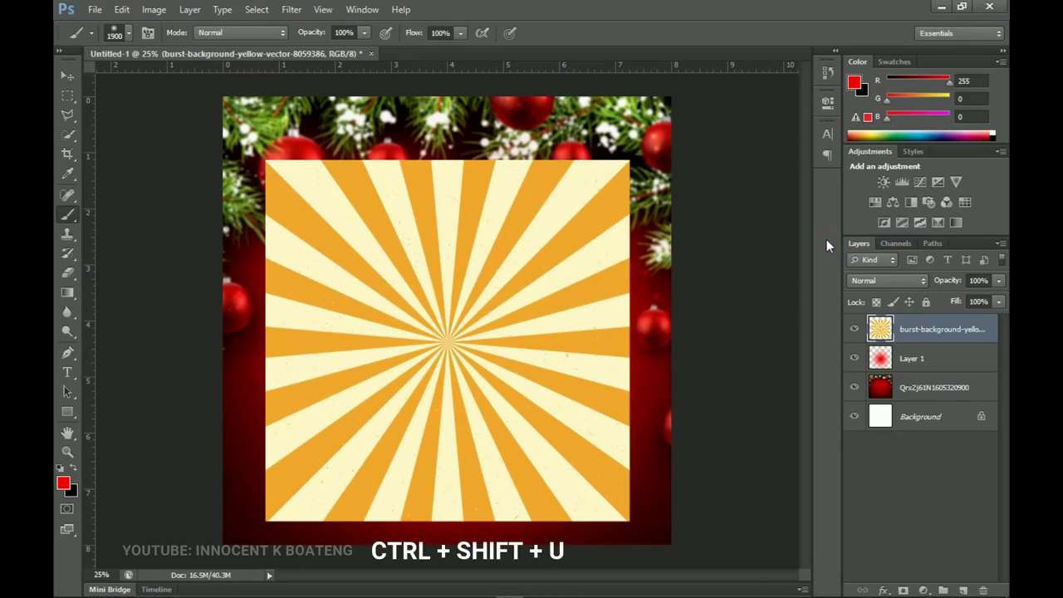
Step: Desaturate the yellow burst layer and blend it into the red background with the Overlay blend mode
key("ctrl+shift+u")
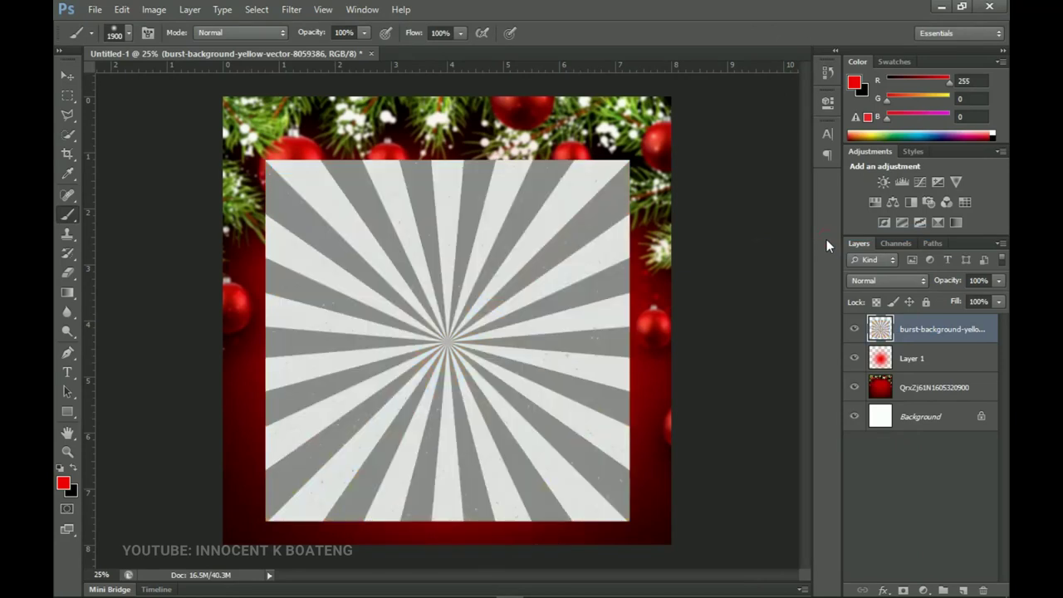
left_click(864, 282)
left_click(870, 189)
left_click(891, 283)
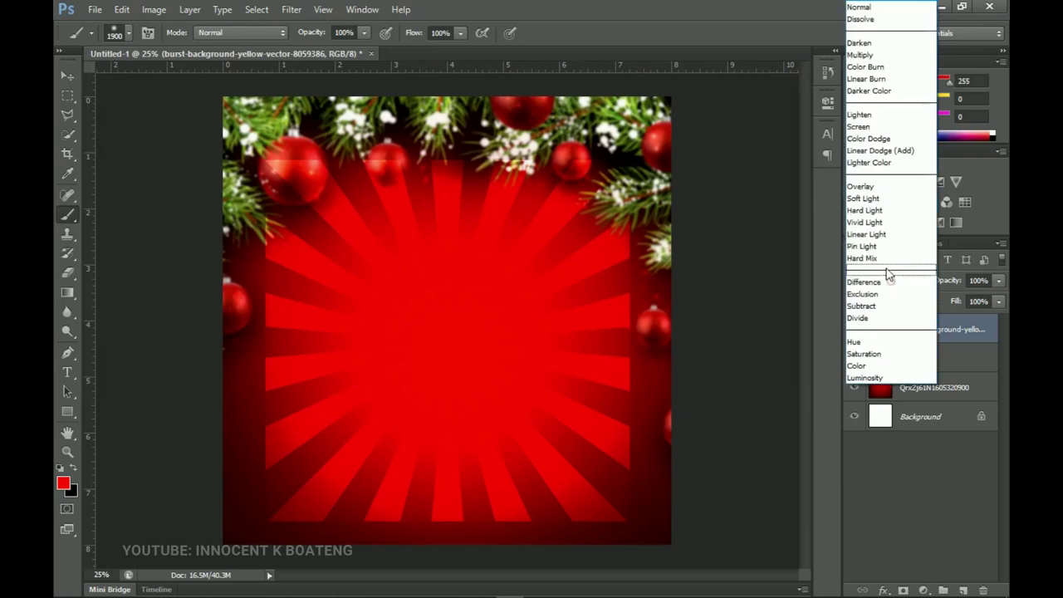
left_click(868, 201)
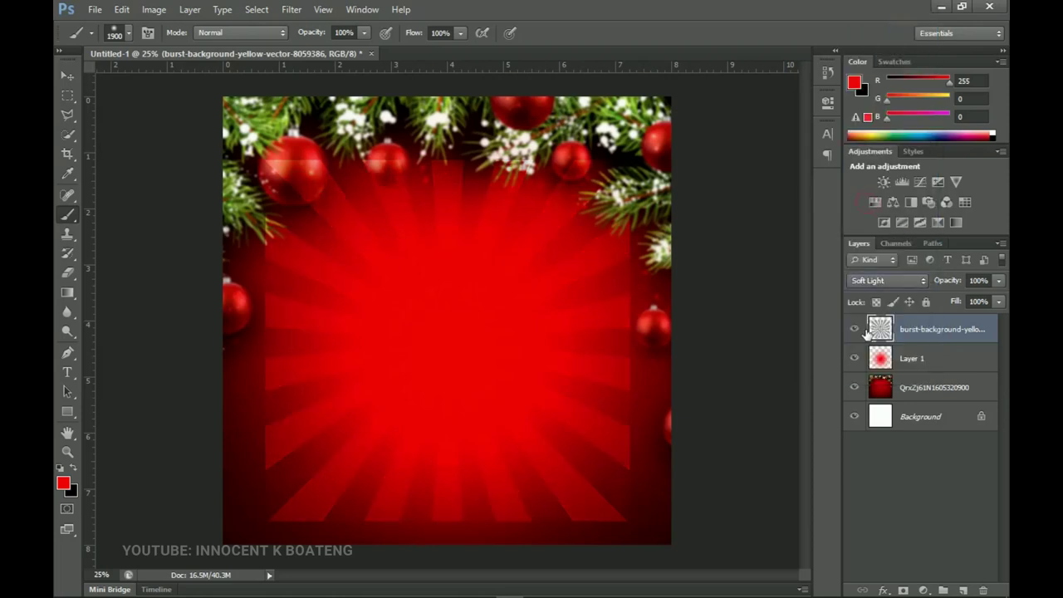
left_click(892, 280)
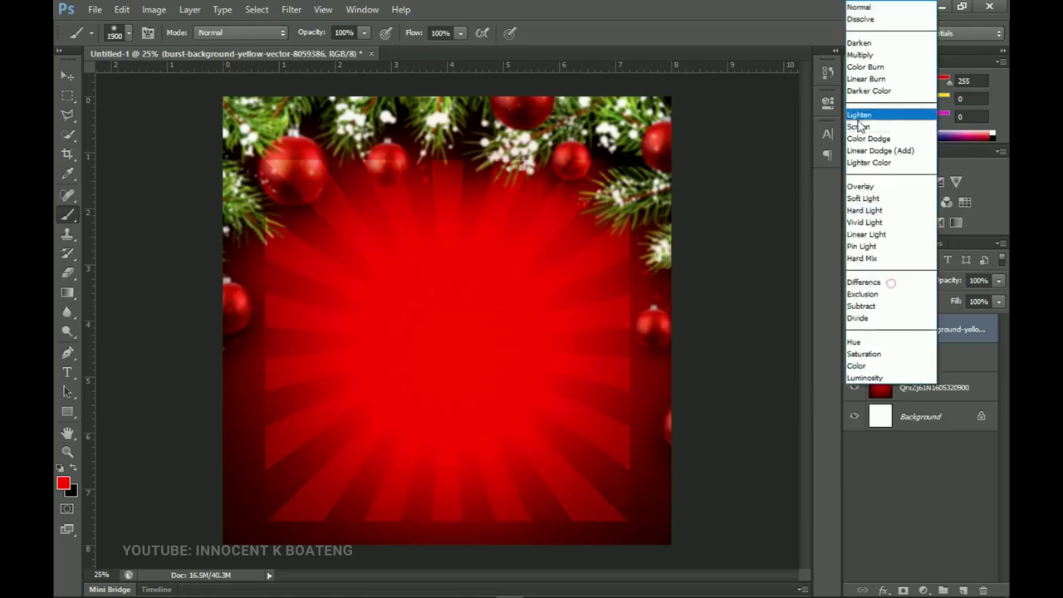
left_click(862, 52)
left_click(886, 279)
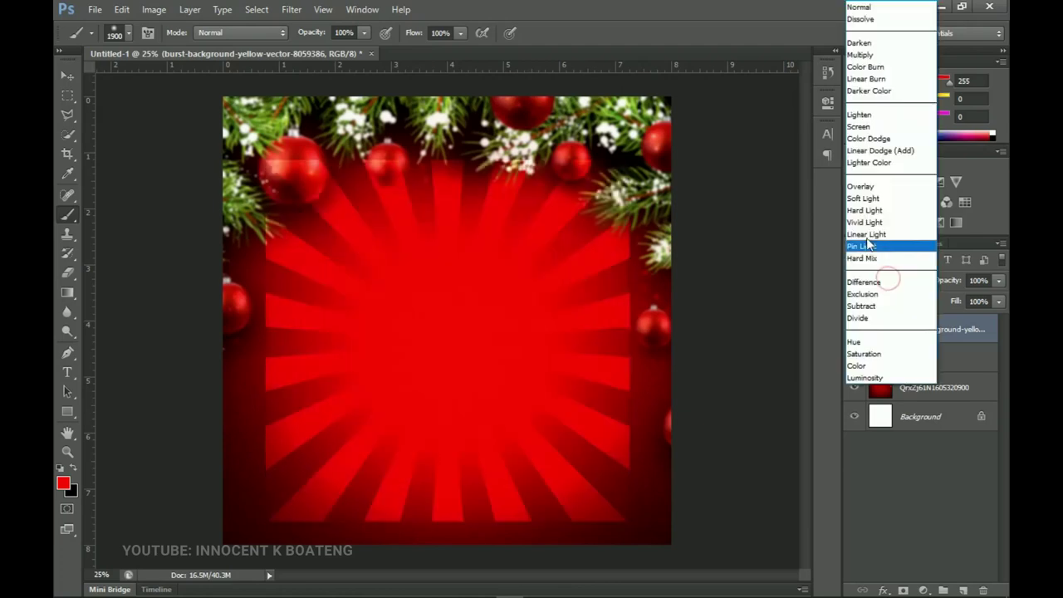
left_click(860, 187)
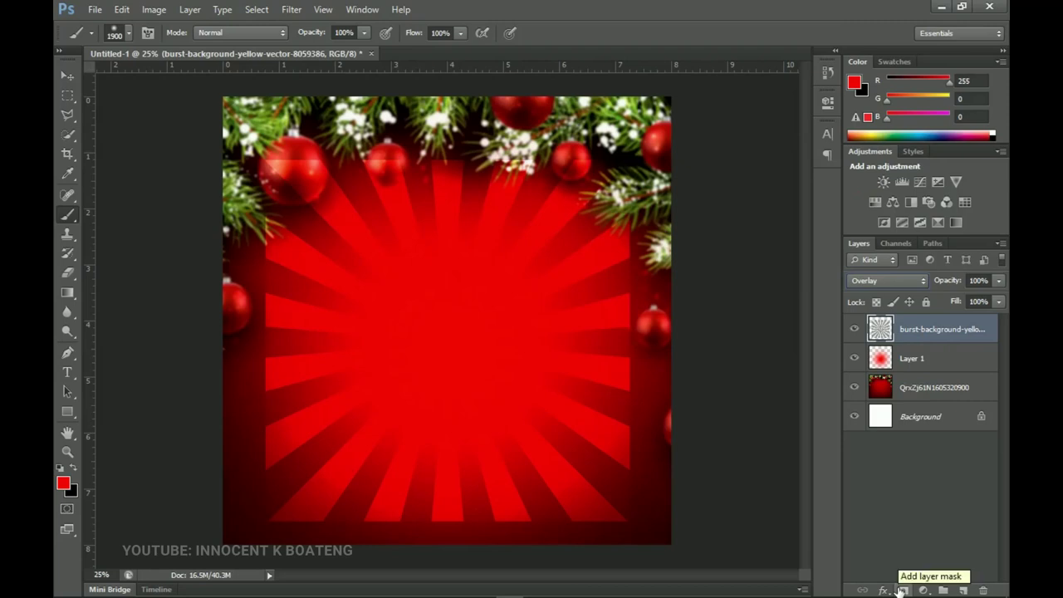
Step: Add a layer mask to the burst layer and paint its outer edges black with a soft 700 px brush to fade them out
left_click(901, 590)
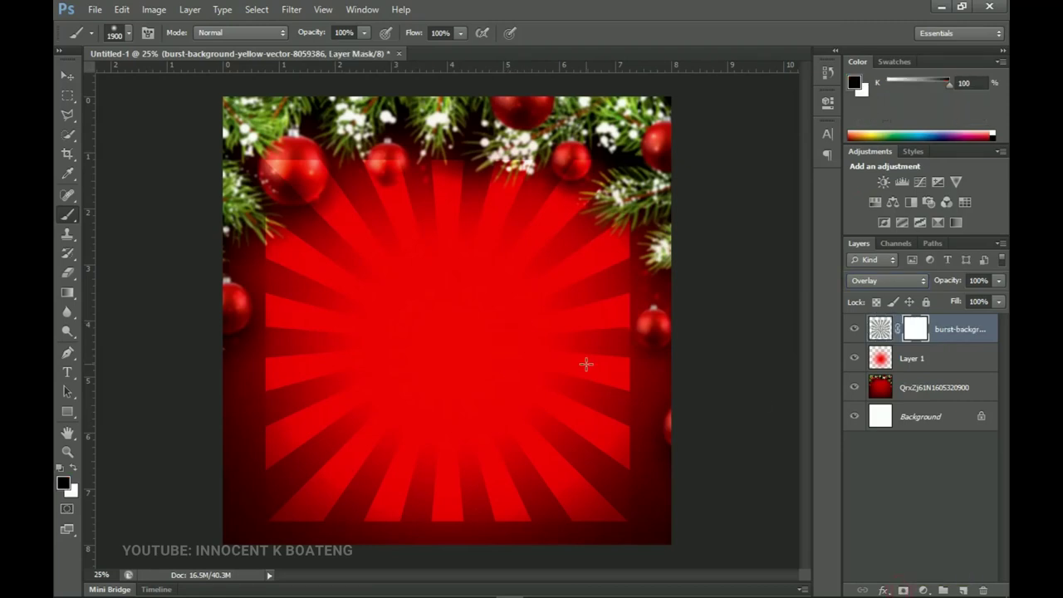
left_click_drag(534, 355, 734, 396)
key("bracketleft")
key("bracketleft")
key("bracketleft")
key("bracketleft")
key("bracketleft")
key("bracketleft")
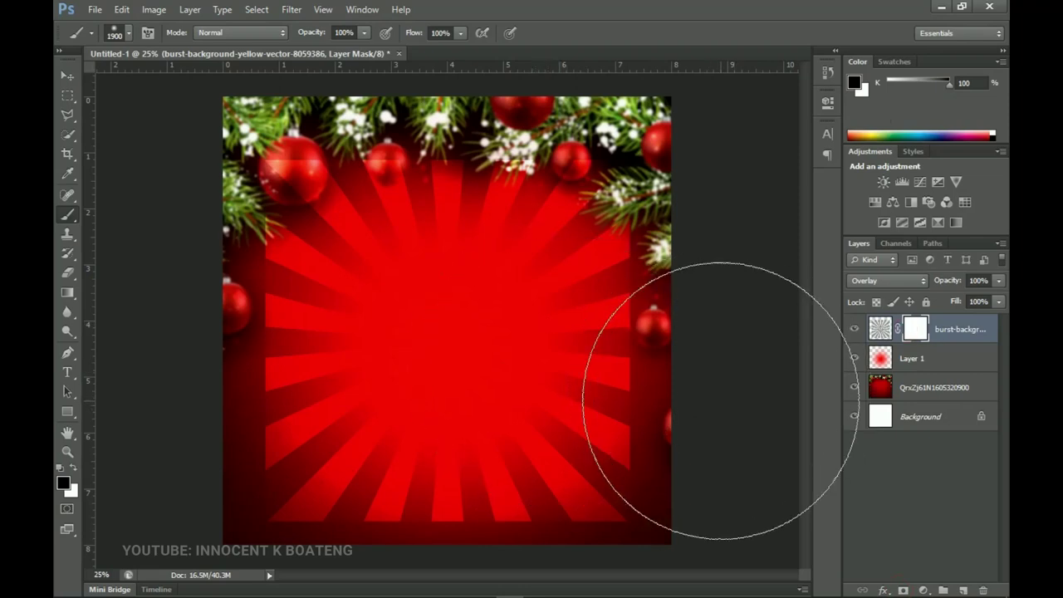
key("bracketleft")
key("bracketleft")
key("bracketleft")
key("bracketleft")
key("bracketleft")
key("bracketleft")
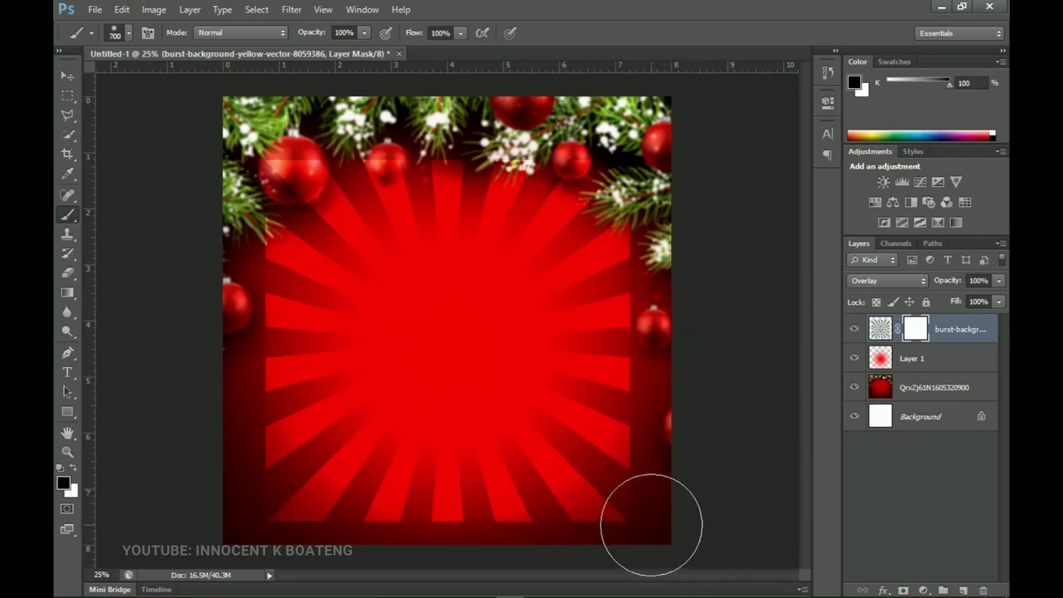
mouse_move(659, 527)
left_mouse_down()
mouse_move(630, 480)
mouse_move(655, 493)
mouse_move(667, 377)
mouse_move(680, 403)
mouse_move(663, 345)
mouse_move(665, 257)
mouse_move(657, 187)
mouse_move(621, 147)
mouse_move(514, 131)
mouse_move(426, 161)
mouse_move(361, 150)
mouse_move(284, 156)
mouse_move(245, 225)
mouse_move(246, 450)
mouse_move(250, 434)
mouse_move(269, 503)
mouse_move(309, 527)
mouse_move(601, 553)
mouse_move(554, 539)
mouse_move(571, 546)
mouse_move(623, 521)
mouse_move(648, 478)
mouse_move(660, 323)
mouse_move(652, 196)
mouse_move(648, 221)
mouse_move(618, 170)
left_mouse_up()
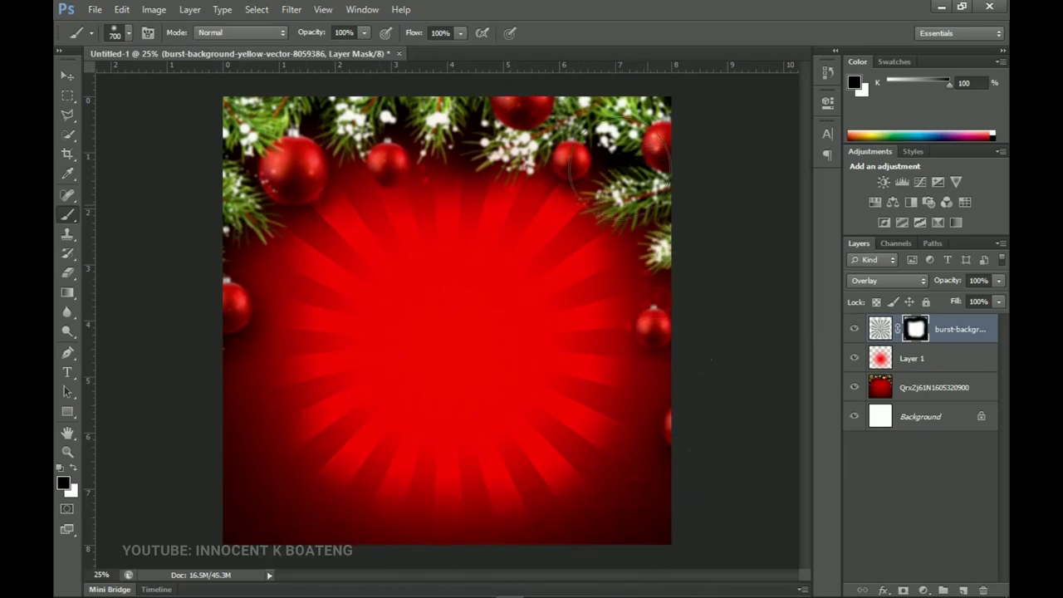
mouse_move(545, 145)
left_mouse_down()
mouse_move(340, 171)
mouse_move(307, 191)
left_mouse_up()
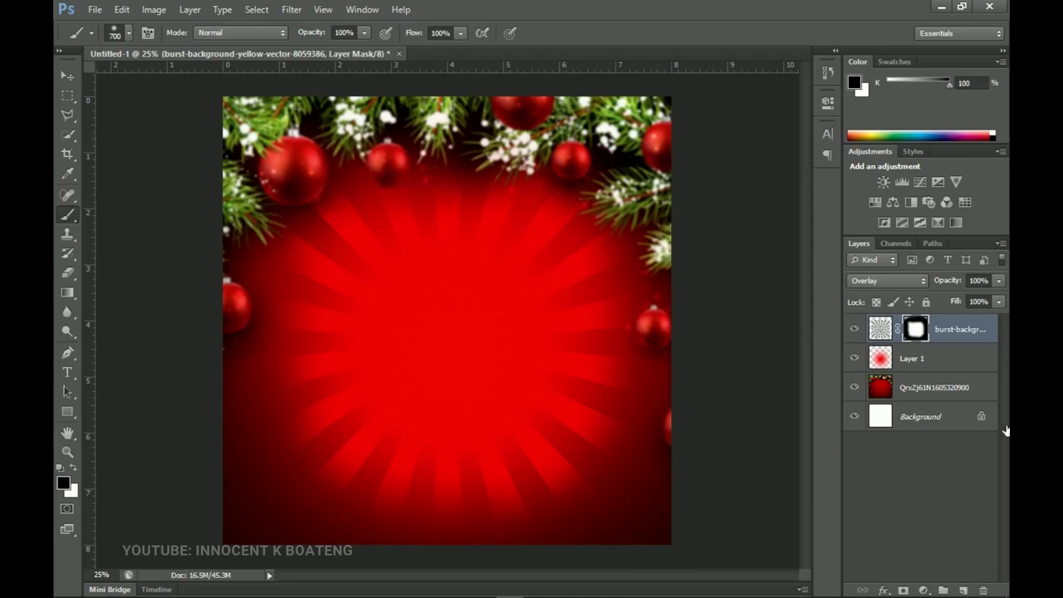
Step: Scale the masked burst down slightly around its center
left_click(880, 329)
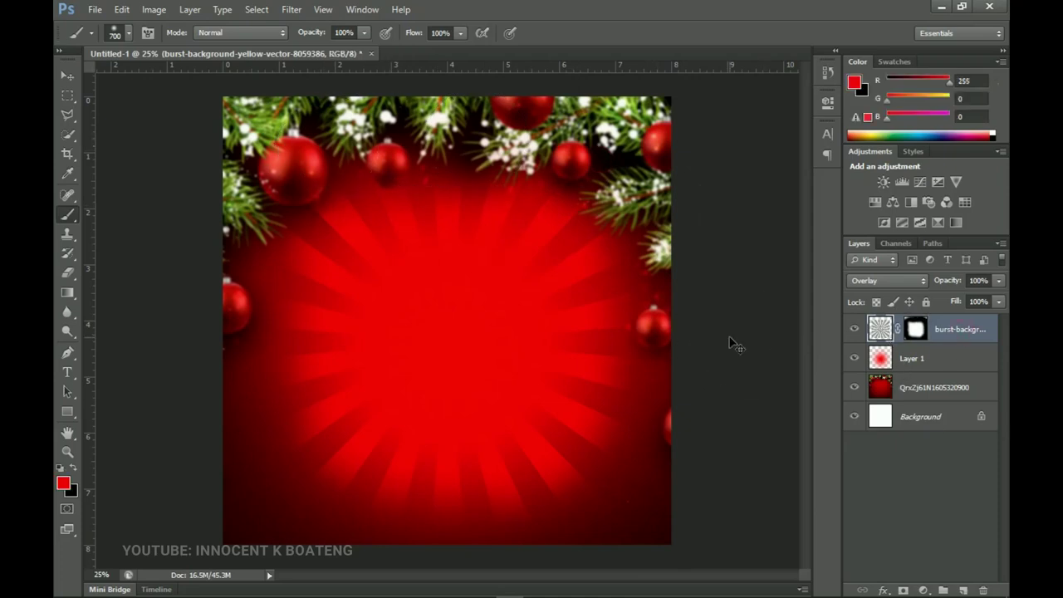
key("ctrl+t")
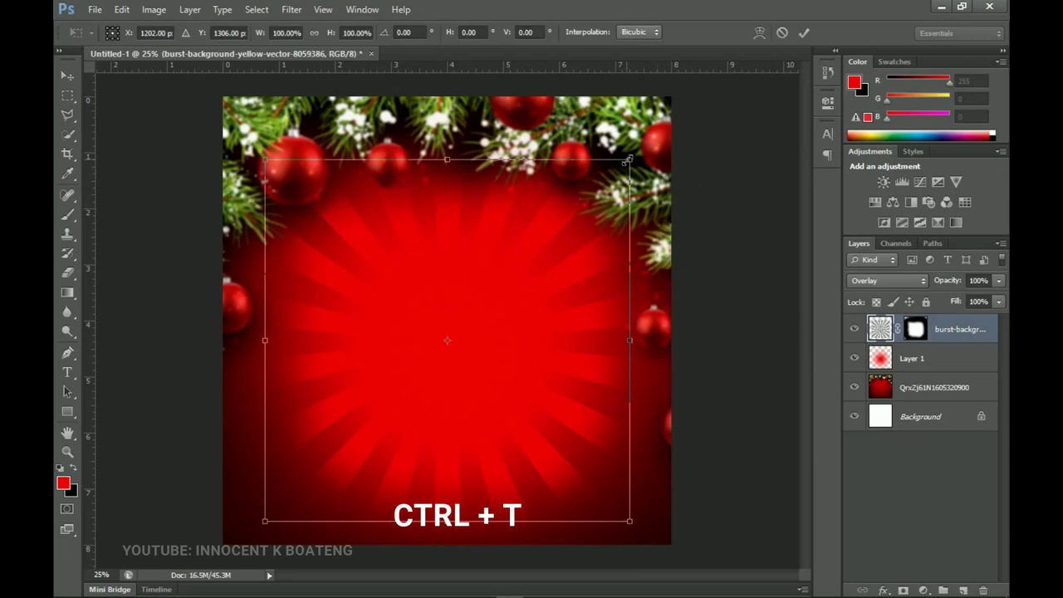
left_click_drag(628, 158, 635, 161)
Step: Scale the red glow on Layer 1 to about 76.5% around its center
left_click(934, 358)
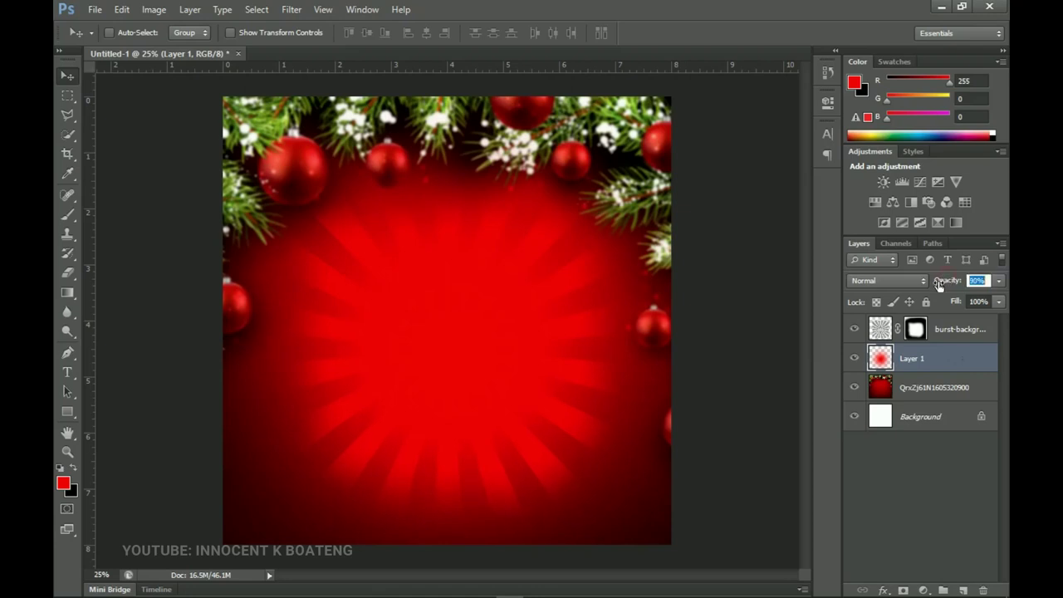
key("z")
key("ctrl+minus")
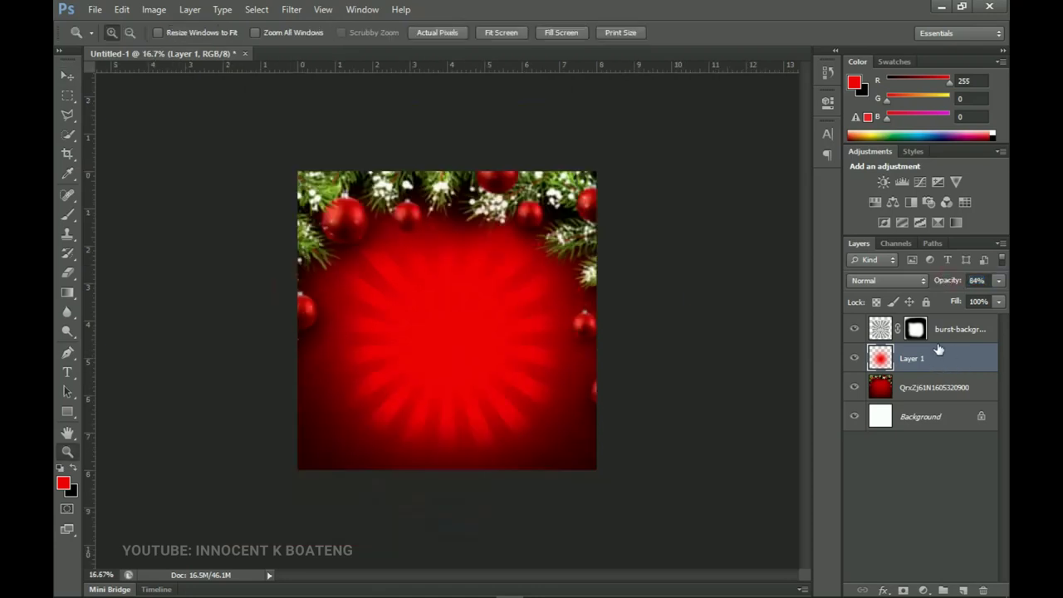
key("ctrl+t")
left_click_drag(597, 171, 562, 204)
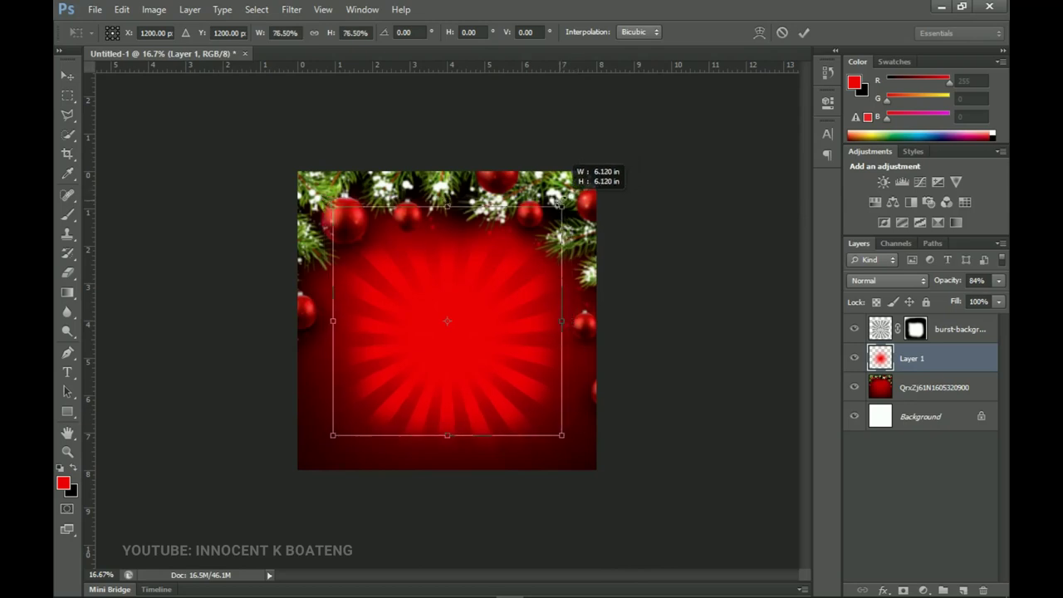
key("Return")
key("z")
right_click(429, 336)
left_click(462, 343)
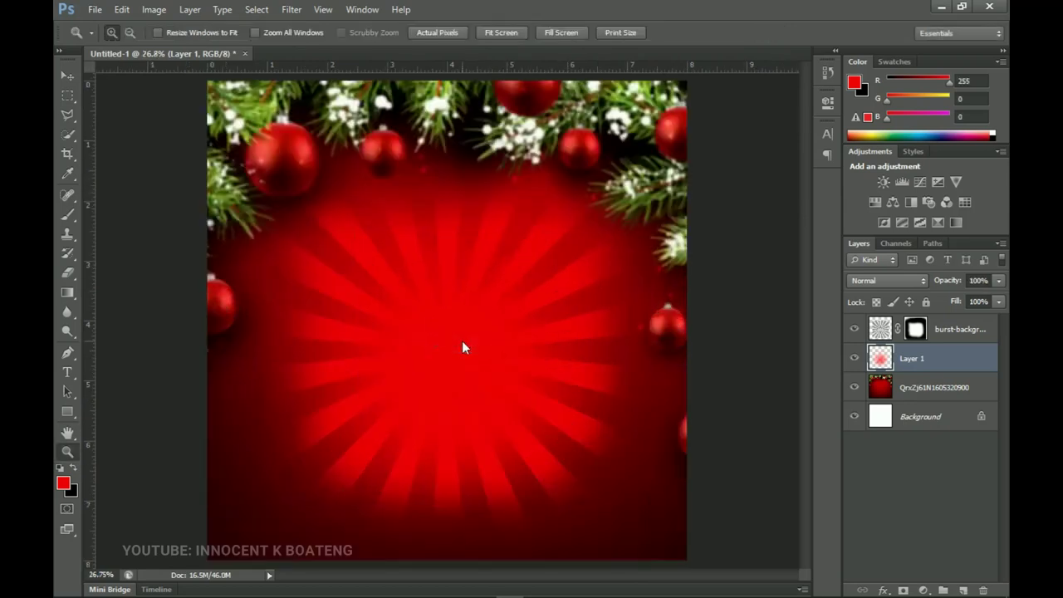
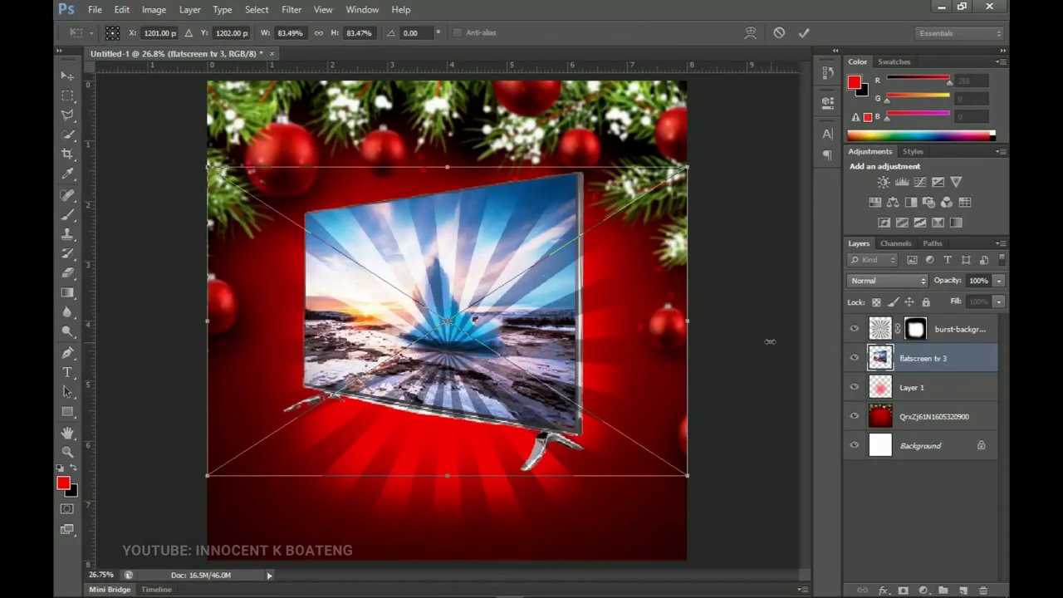
Step: Scale the placed flatscreen tv 3 image to about 43% and move it right of the canvas center
left_click_drag(686, 168, 559, 251)
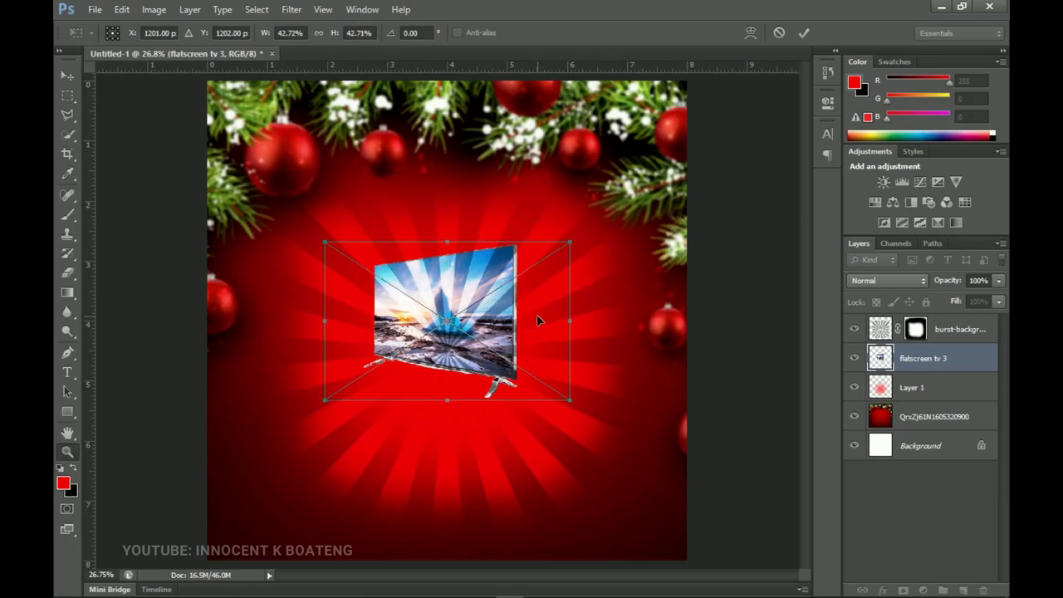
key("Return")
left_click_drag(508, 337, 592, 354)
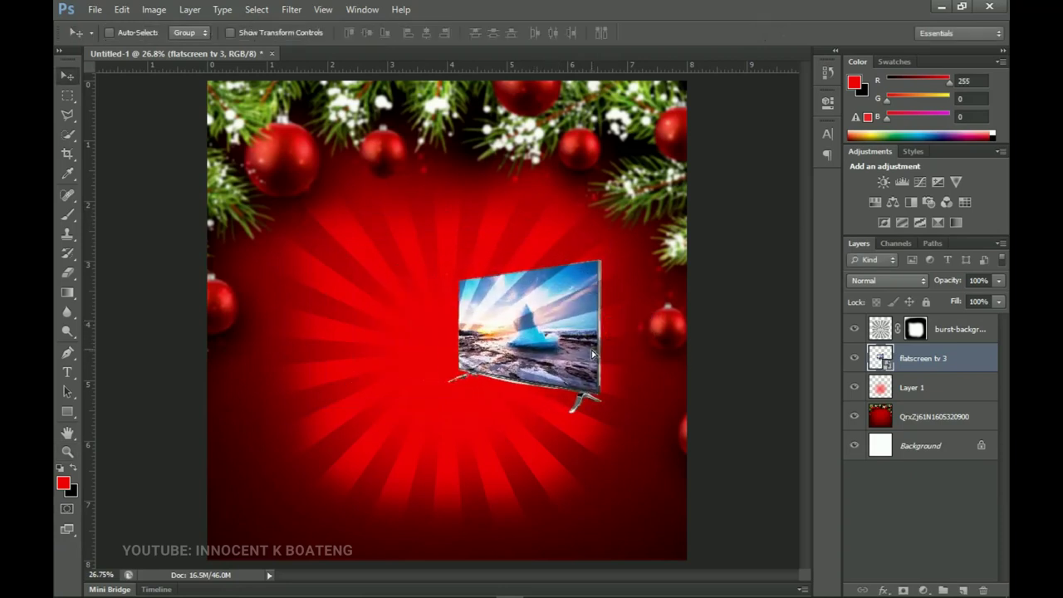
Step: Move the flatscreen tv 3 layer above the burst layer and scale the TV to about 45%
left_click_drag(912, 363, 913, 320)
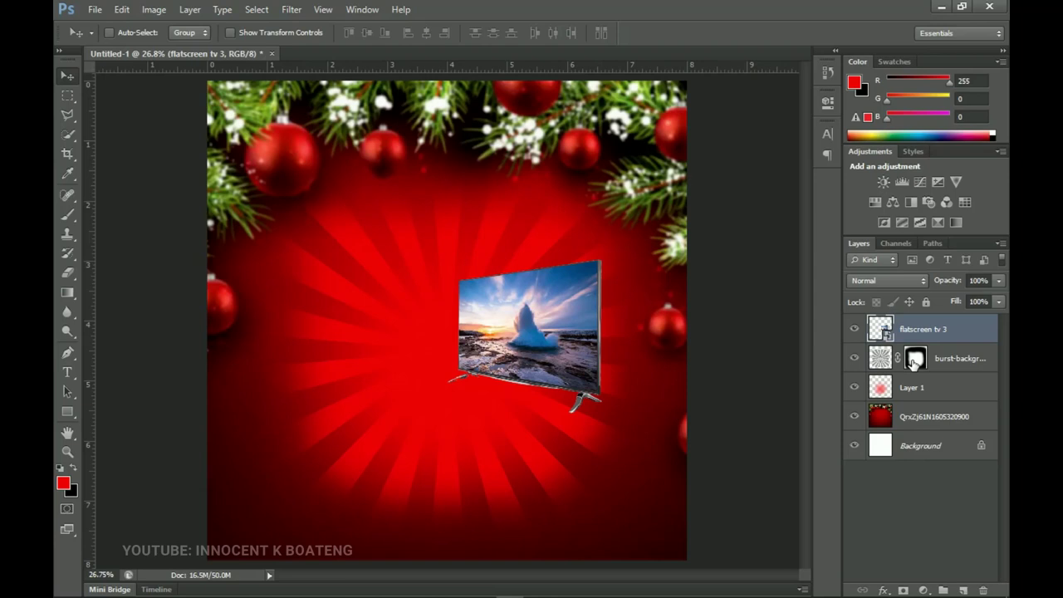
key("ctrl+t")
left_click_drag(655, 413, 661, 417)
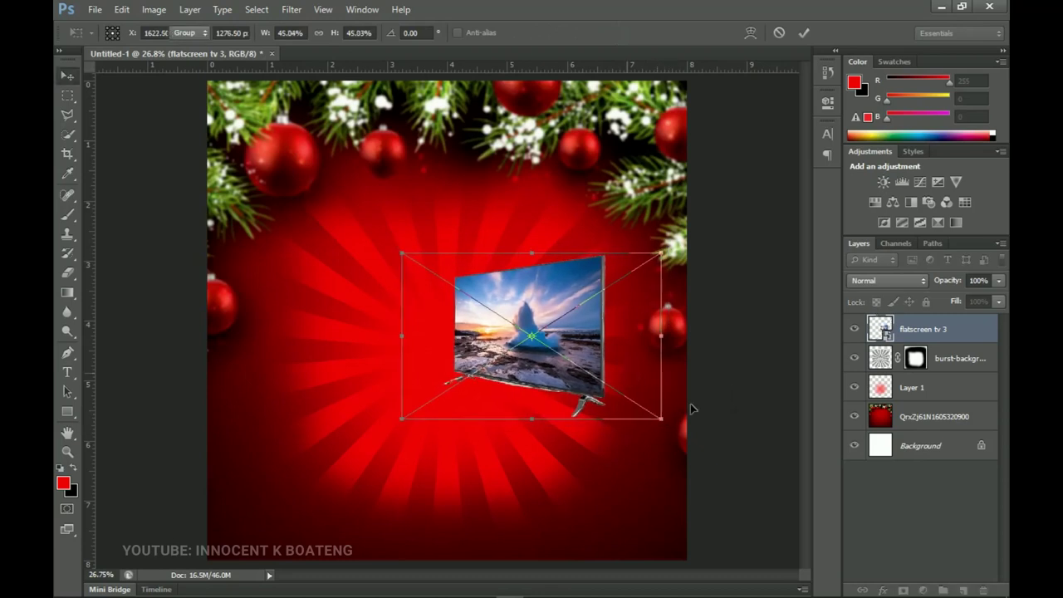
key("Return")
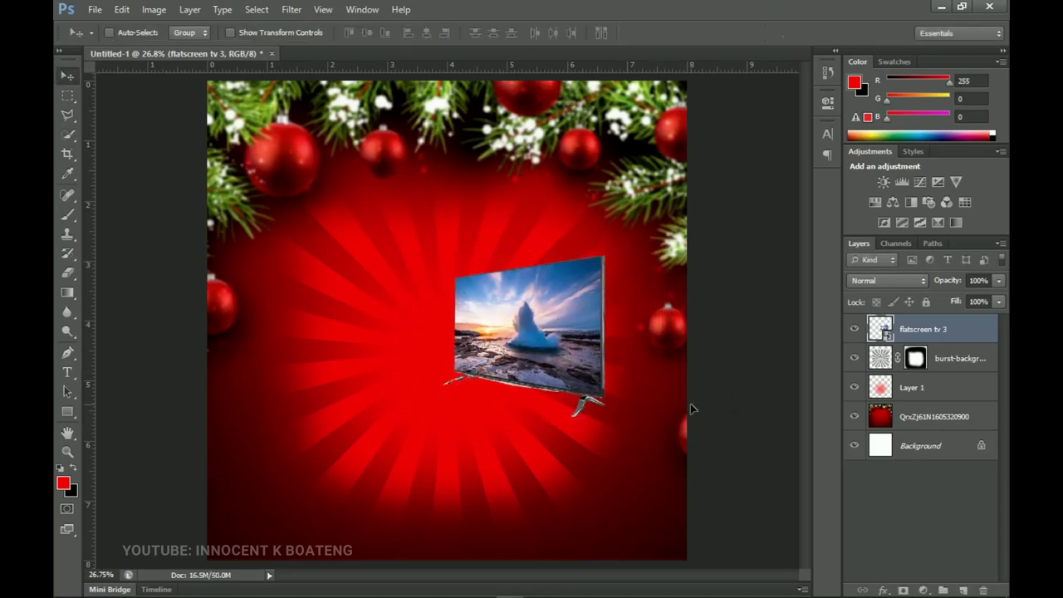
Step: Duplicate the flatscreen TV, scale the copy to about 35.5% and place it in front of the original, slightly lower and to the left
key("ctrl+j")
key("ctrl+t")
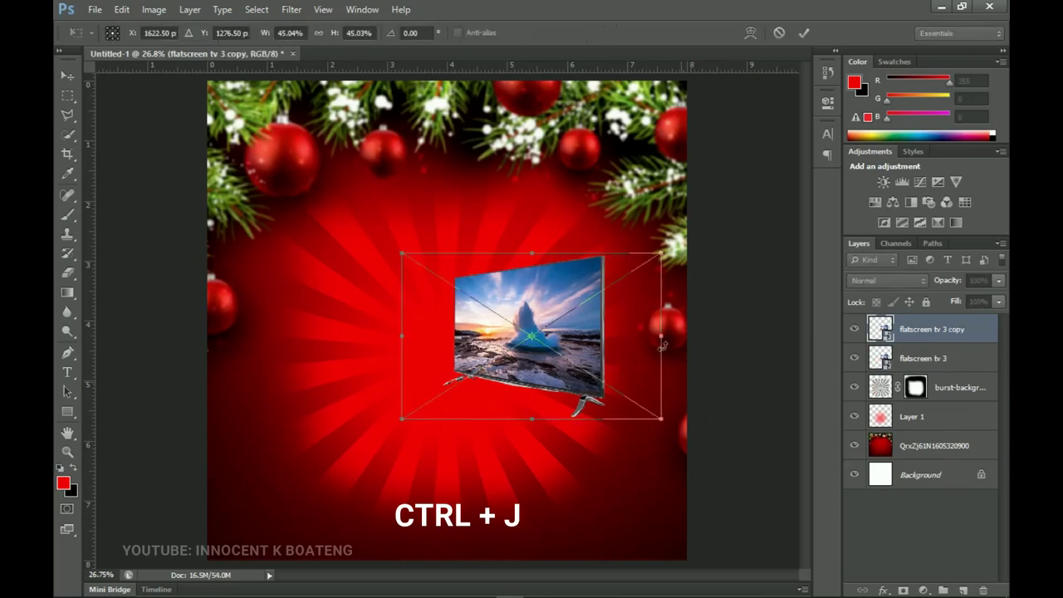
left_click_drag(655, 257, 628, 273)
key("Return")
left_click_drag(599, 328, 578, 368)
key("shift+Right")
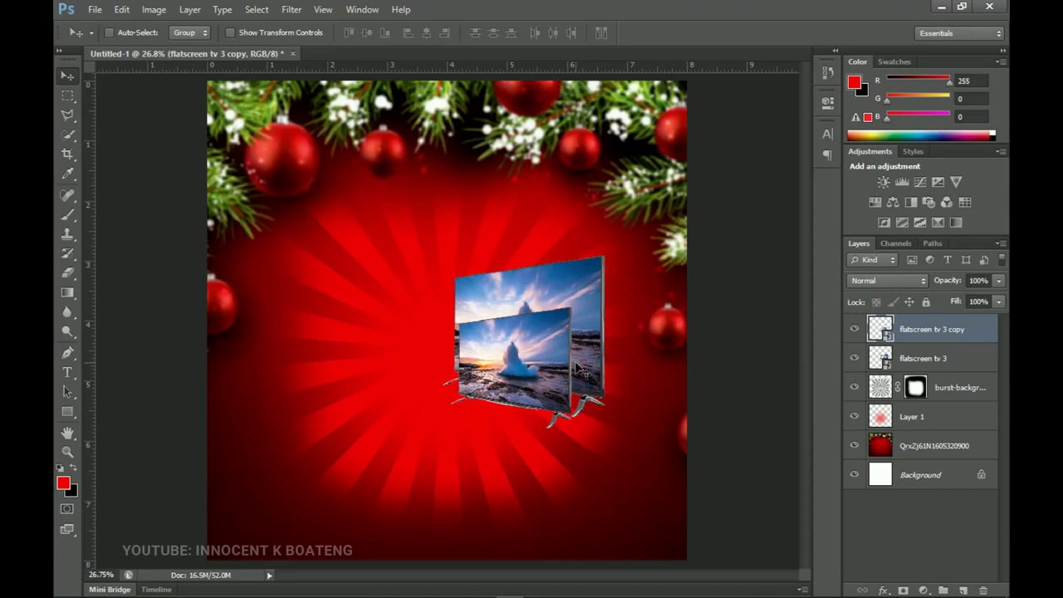
key("ctrl+t")
left_click_drag(589, 301, 628, 307)
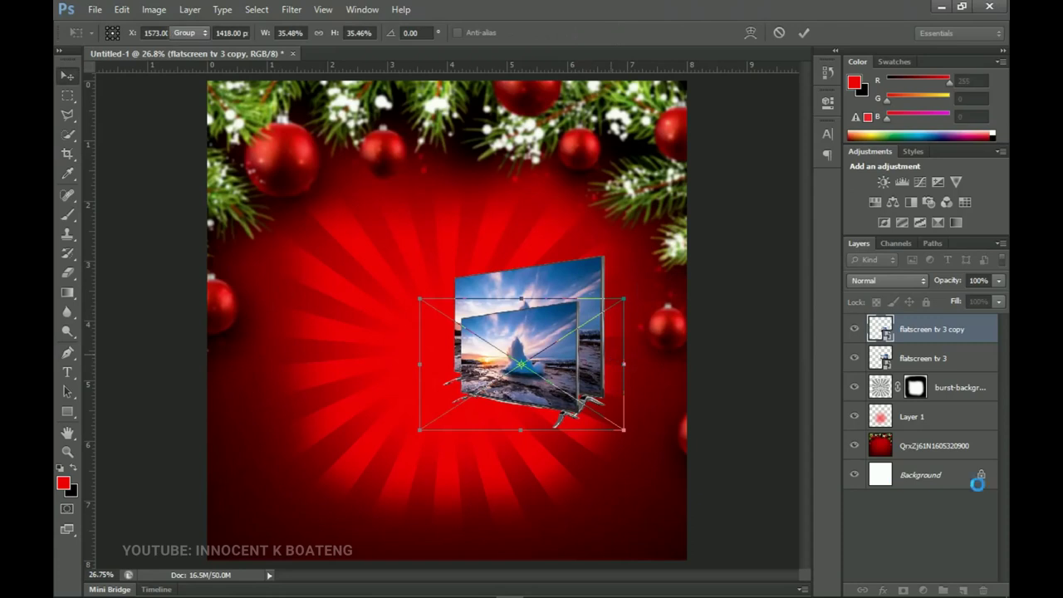
key("Return")
Step: Scale both flatscreen TVs down slightly together and nudge them a little to the right
left_click(934, 359, "shift")
key("ctrl+t")
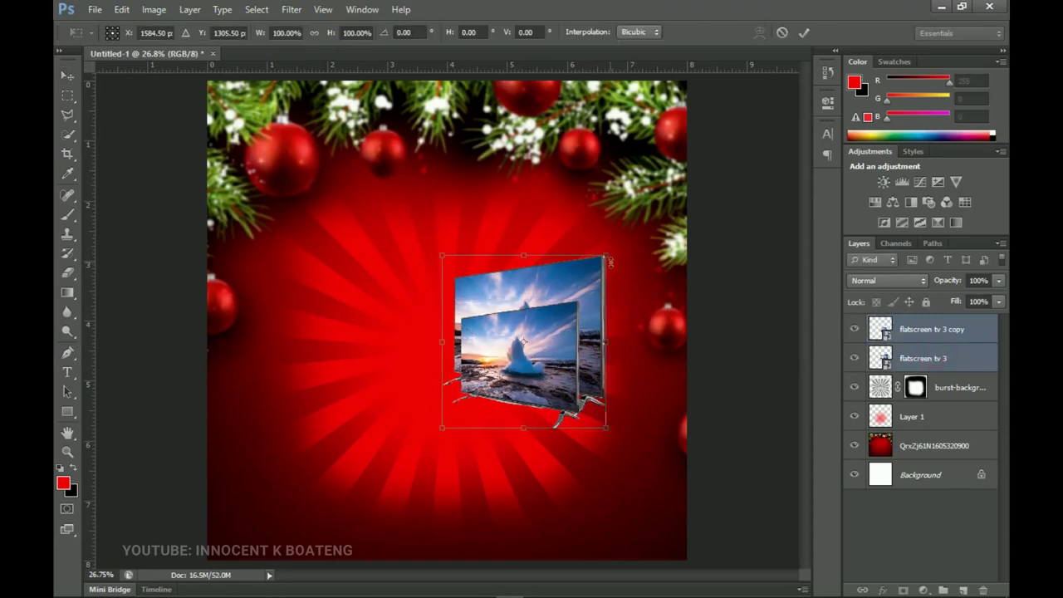
left_click_drag(606, 260, 601, 259)
key("Return")
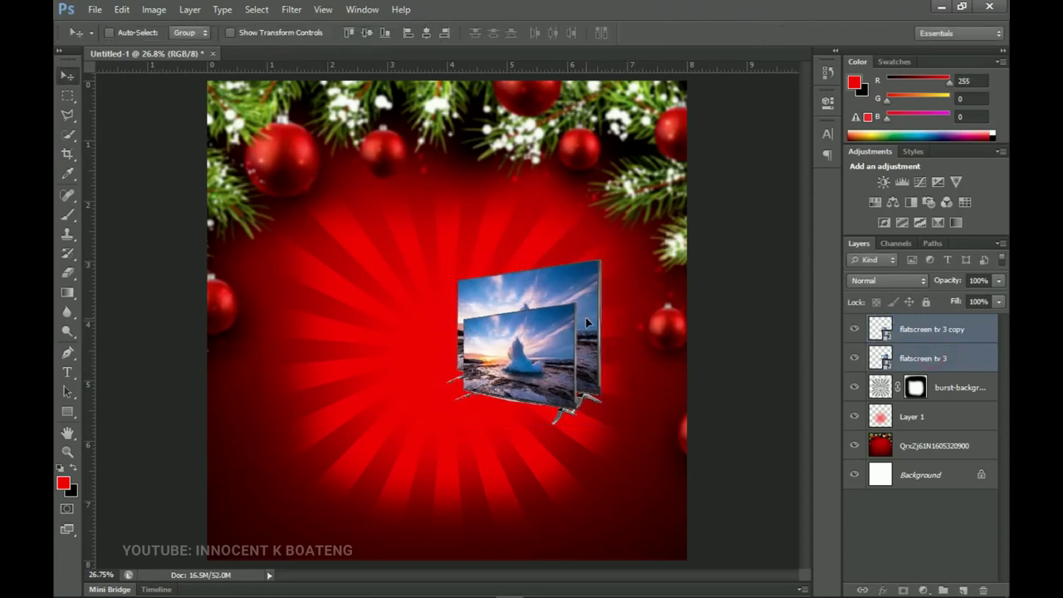
key("shift+Right")
key("shift+Right")
key("shift+Right")
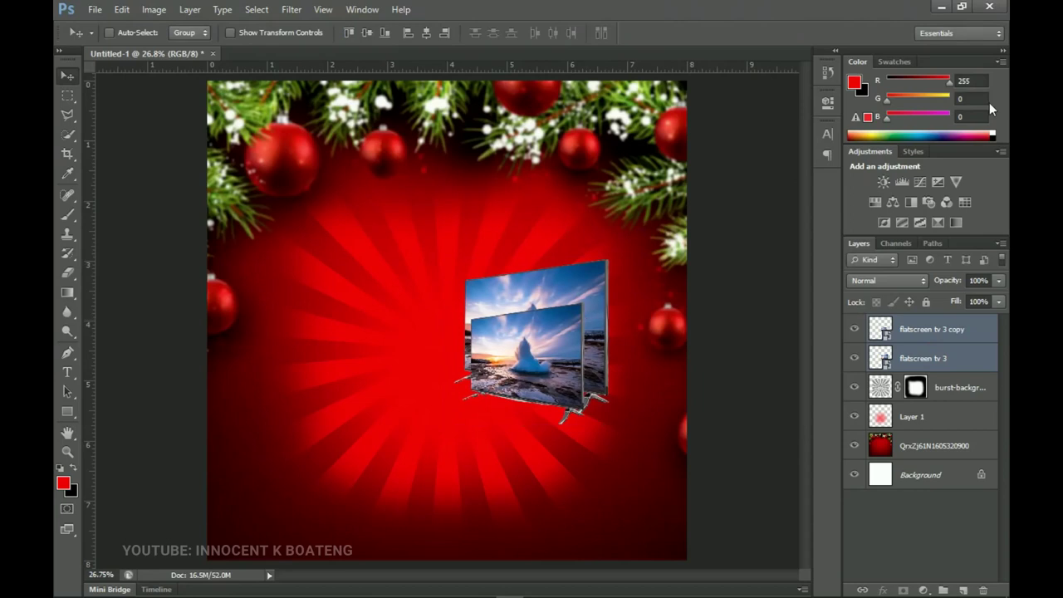
Step: Place the game console image named unnamed from the Christmas Promo 20 folder, scaled to about 62%, just left of the TVs
left_click(928, 328)
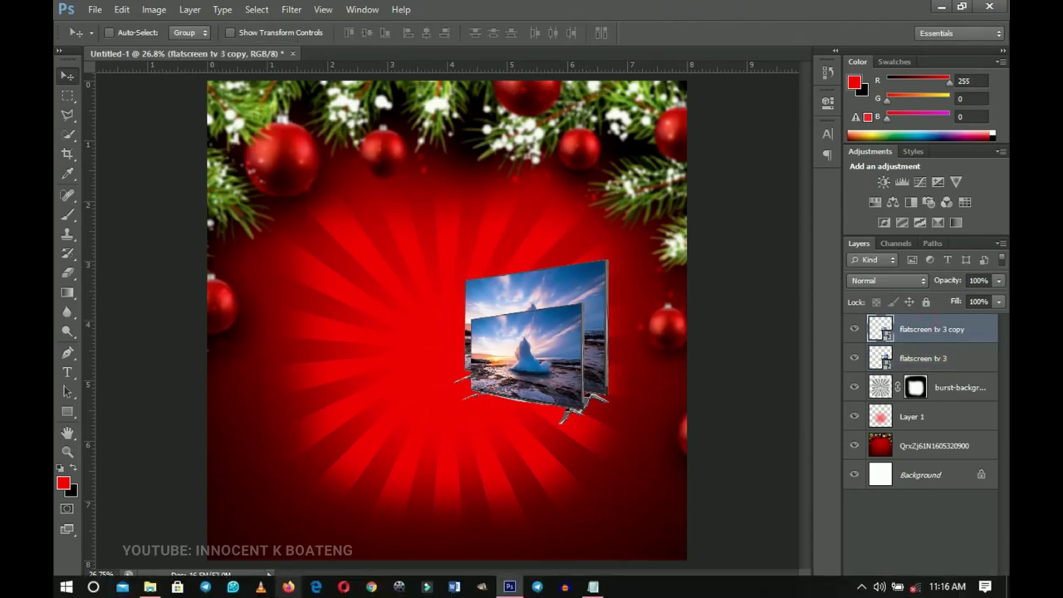
left_click(151, 588)
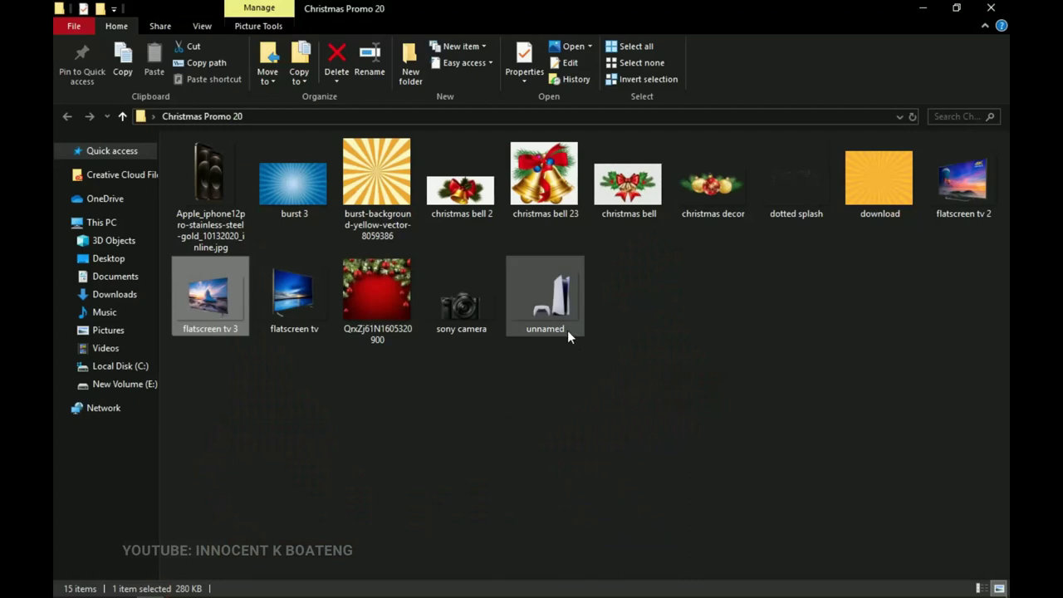
left_click_drag(563, 305, 454, 379)
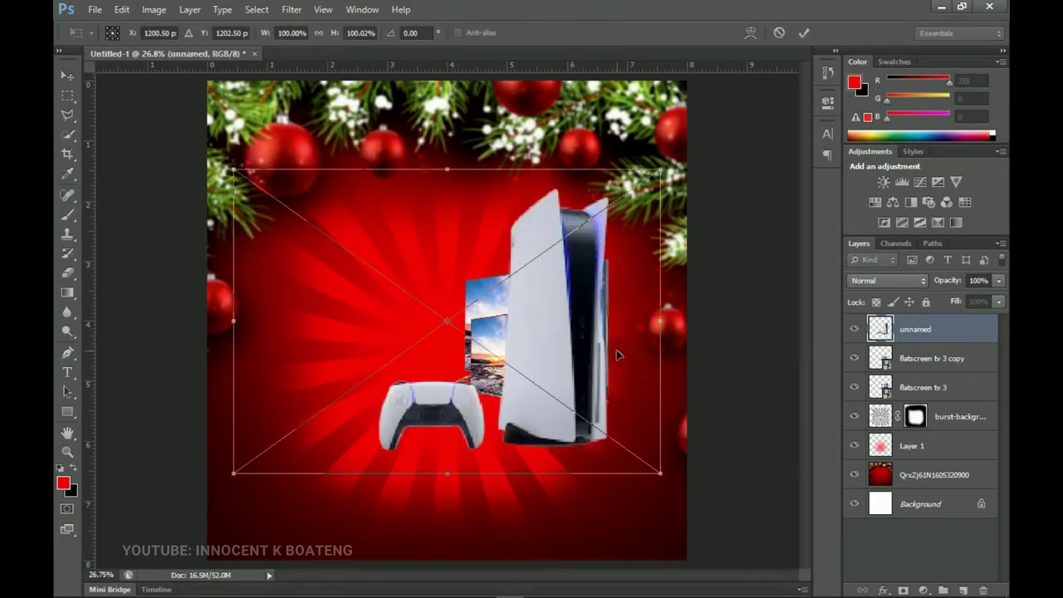
left_click_drag(660, 171, 578, 226)
left_click_drag(505, 345, 465, 344)
left_click_drag(498, 236, 486, 242)
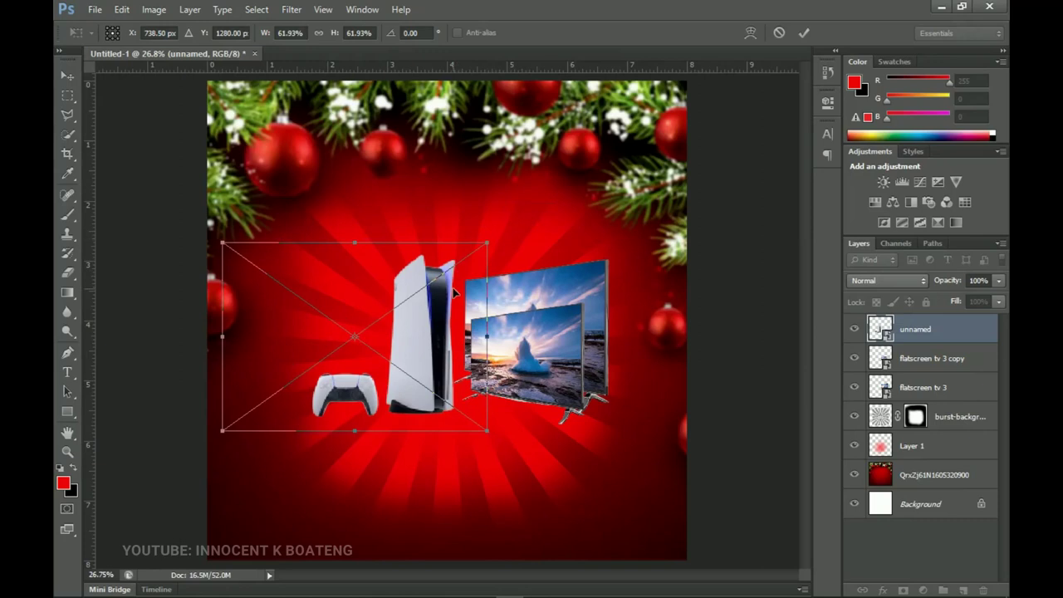
key("Return")
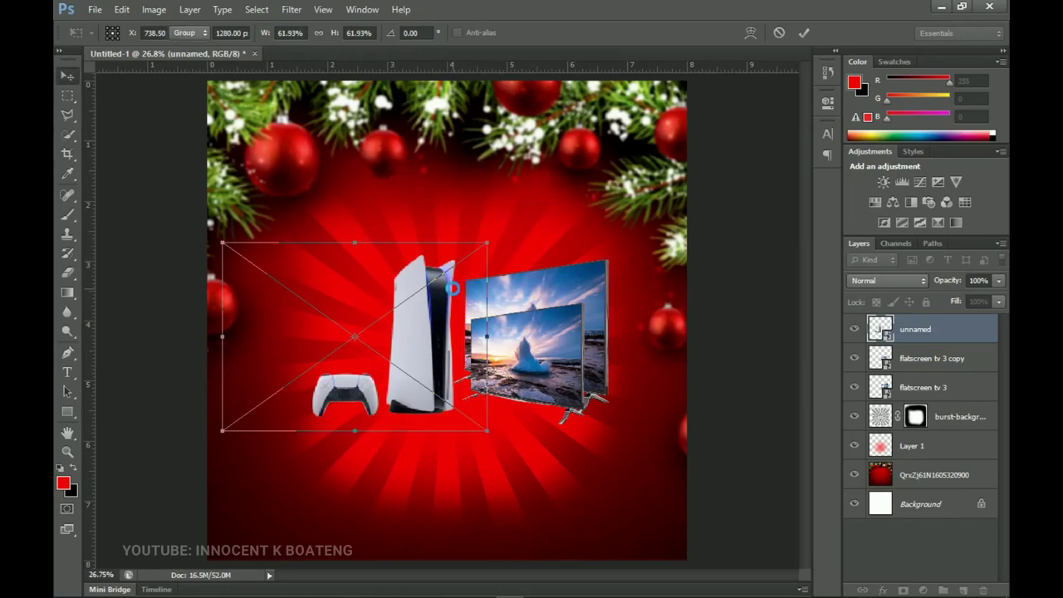
key("shift+Right")
key("shift+Right")
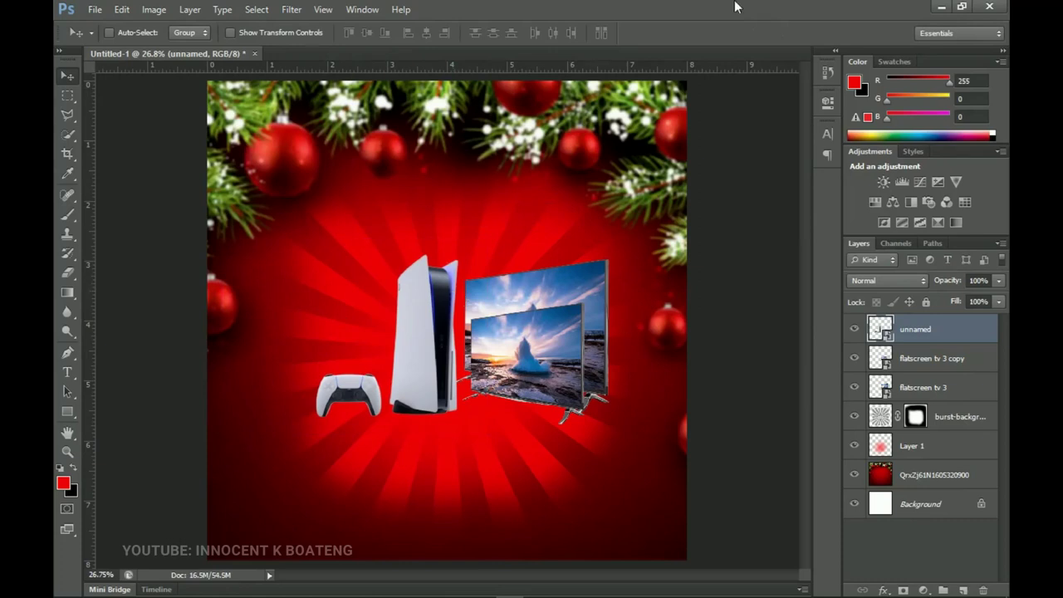
Step: Rasterize the game console layer named unnamed
left_click_drag(495, 63, 511, 17)
right_click(930, 329)
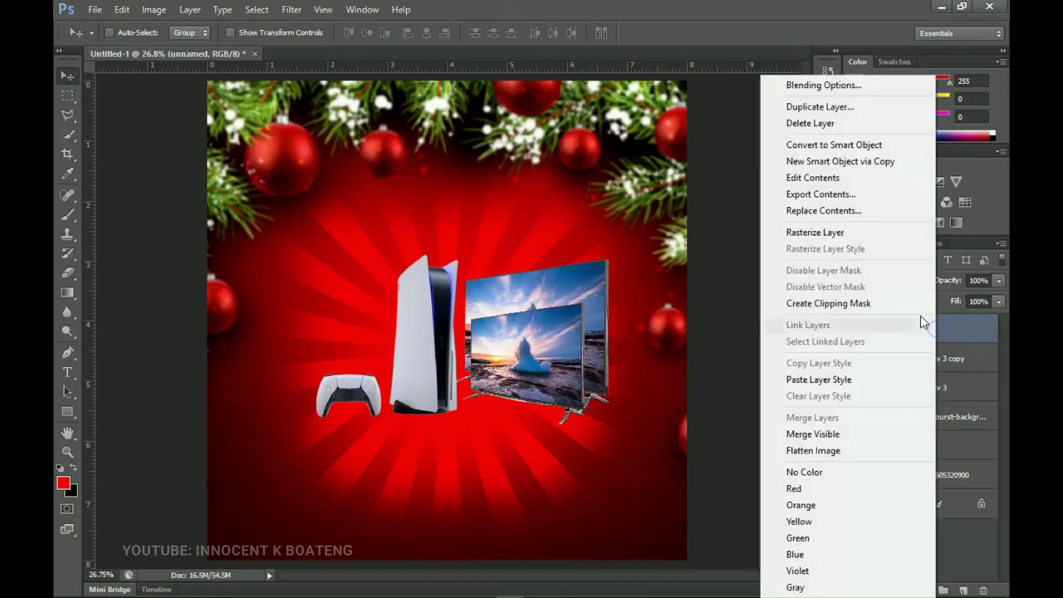
left_click(855, 231)
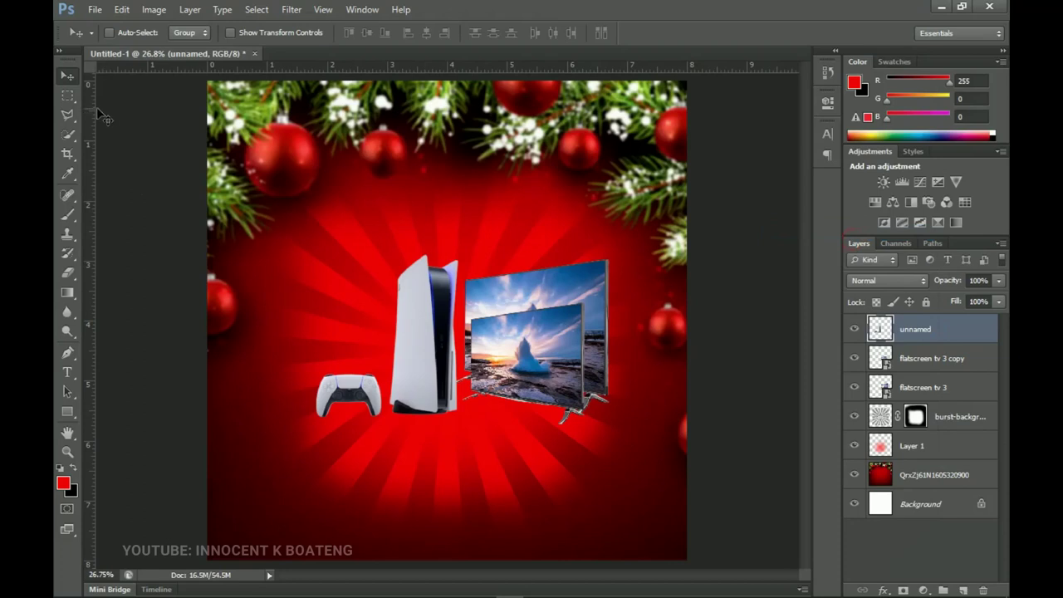
Step: Cut the controller out of the console layer onto its own layer and place it in front of the console's lower right corner
left_click_drag(67, 95, 137, 92)
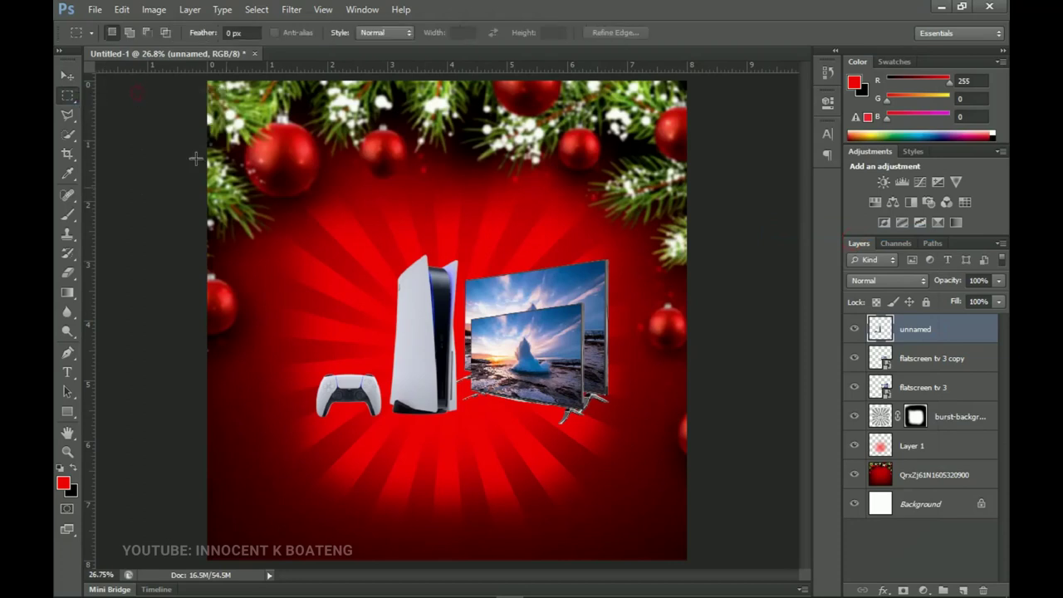
left_click_drag(317, 363, 383, 431)
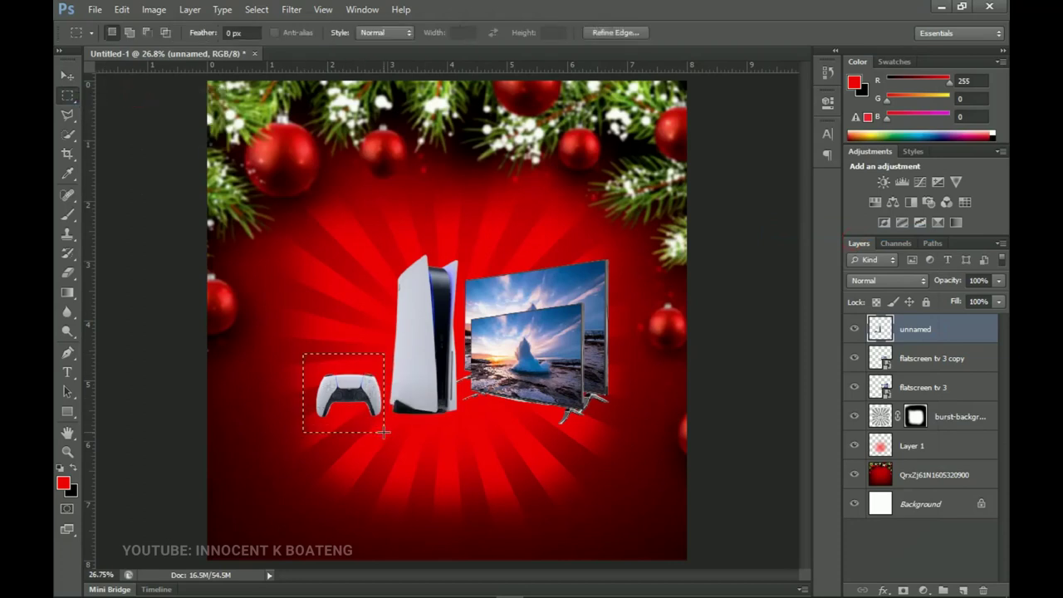
right_click(357, 390)
left_click(414, 241)
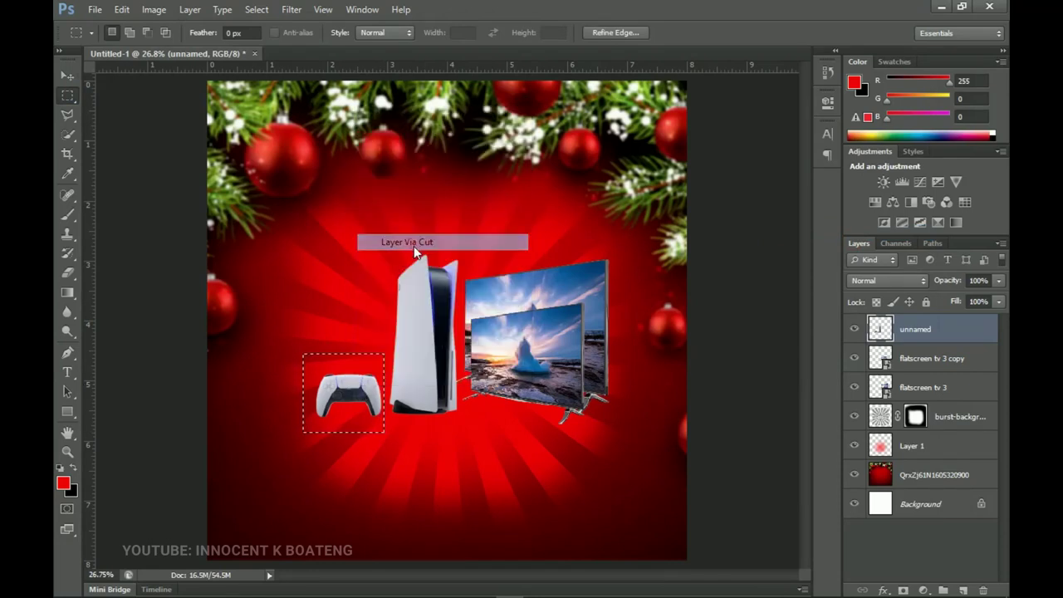
key("v")
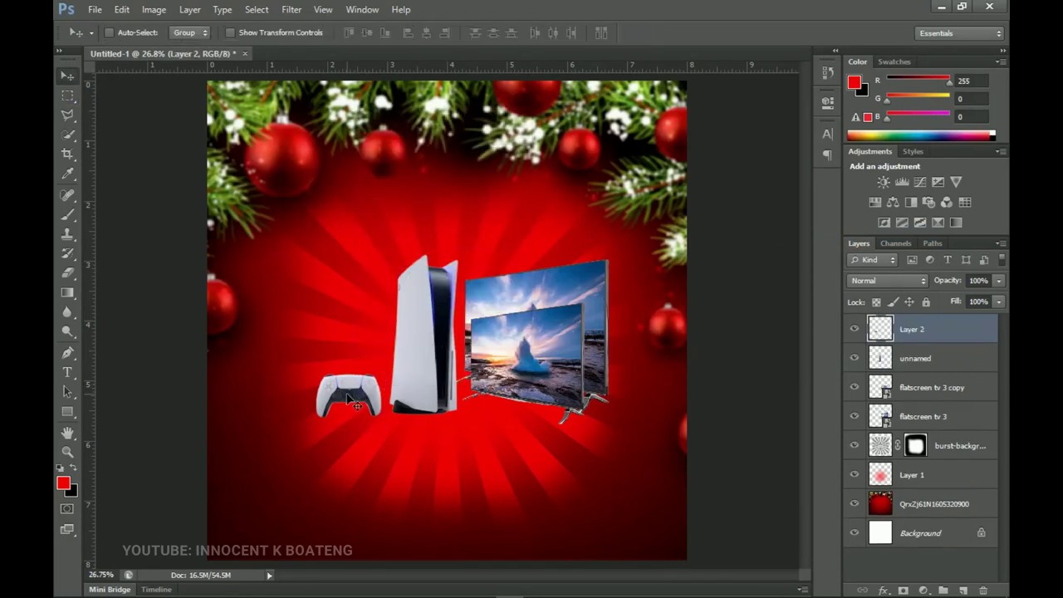
left_click_drag(365, 403, 441, 405)
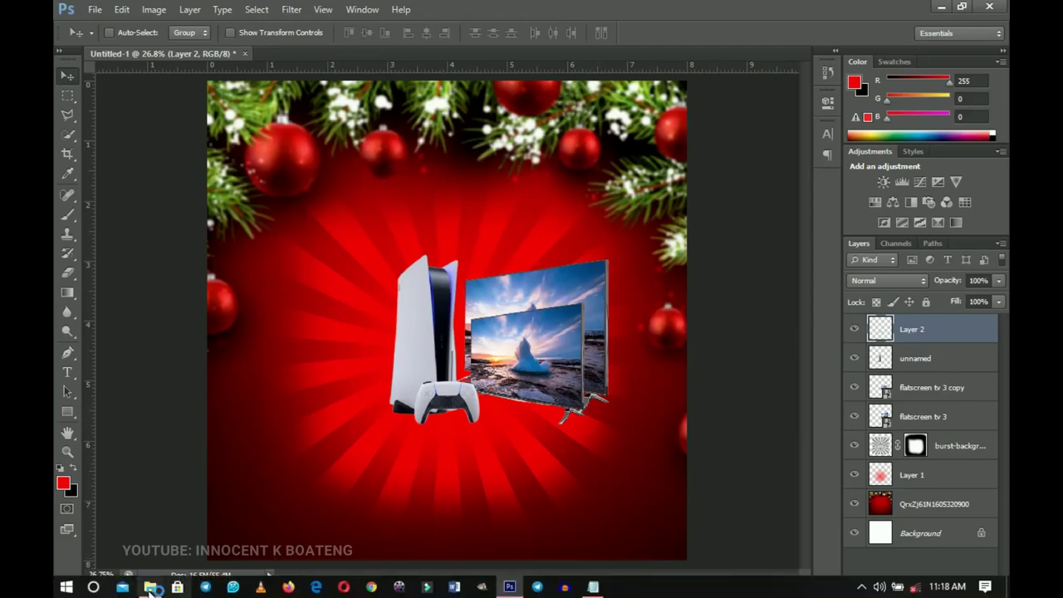
Step: Place the Apple_iphone12pro-stainless-steel-gold_10132020_inline.jpg image from the Christmas Promo 20 folder, scaled down to roughly the console's height
left_click(152, 586)
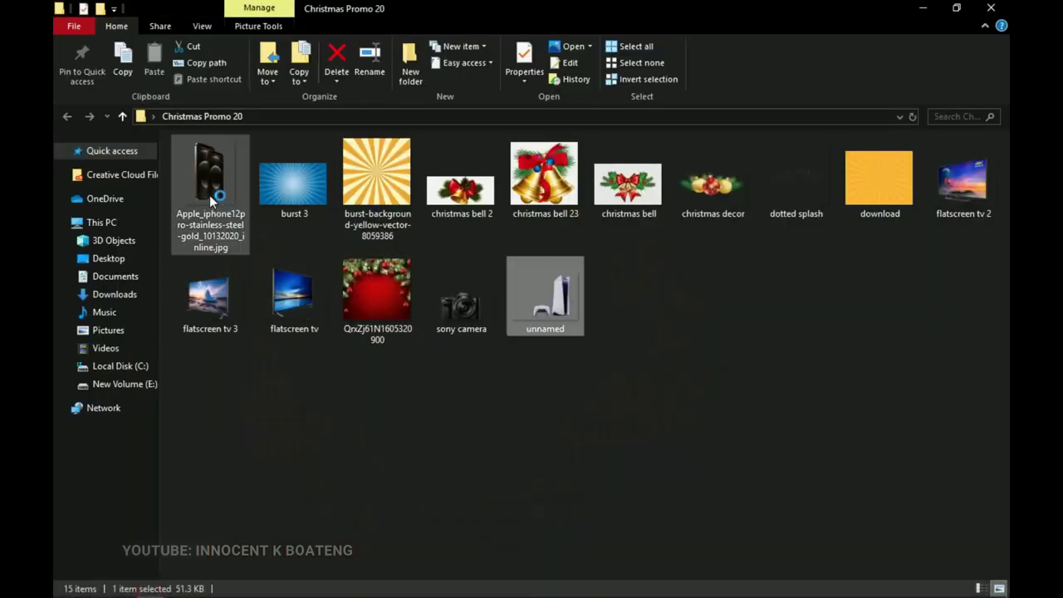
left_click_drag(212, 199, 355, 359)
left_click_drag(552, 488, 505, 436)
key("Return")
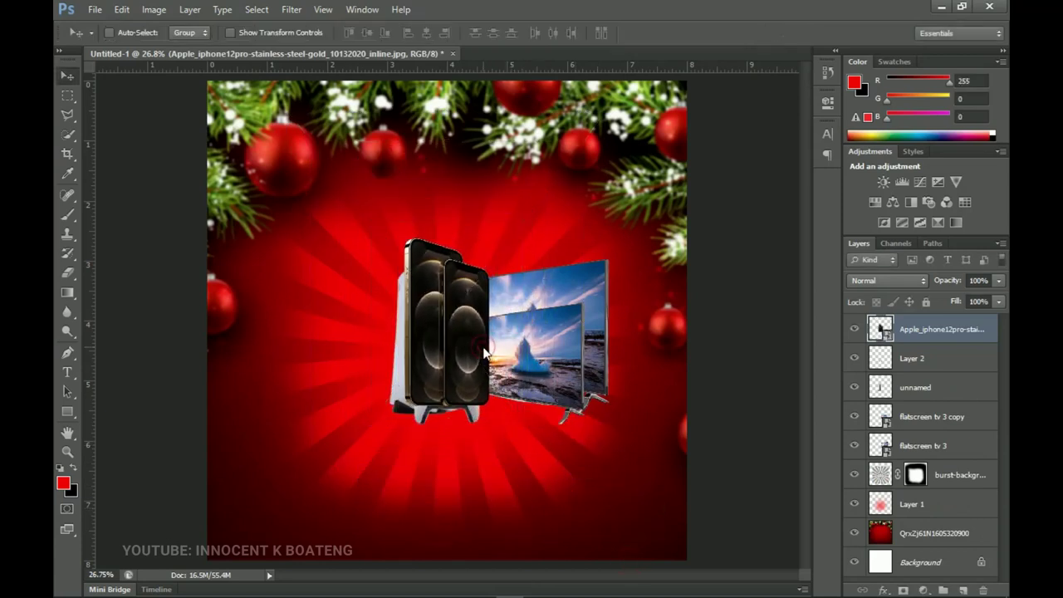
Step: Move the iPhones to the left of the game console and scale them down slightly
left_click_drag(496, 367, 374, 378)
key("ctrl+t")
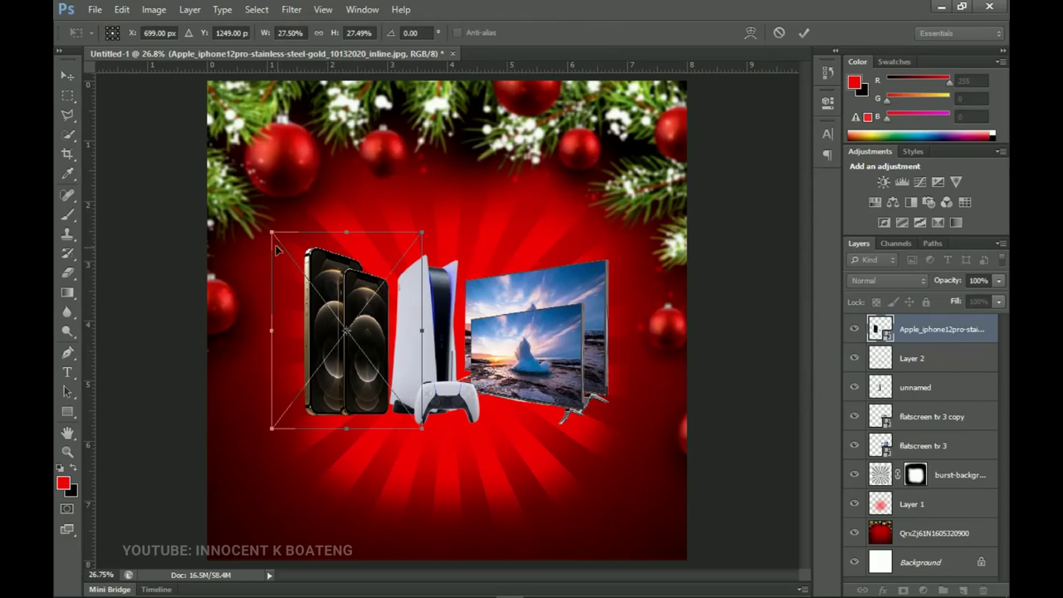
left_click_drag(275, 235, 283, 246)
key("Return")
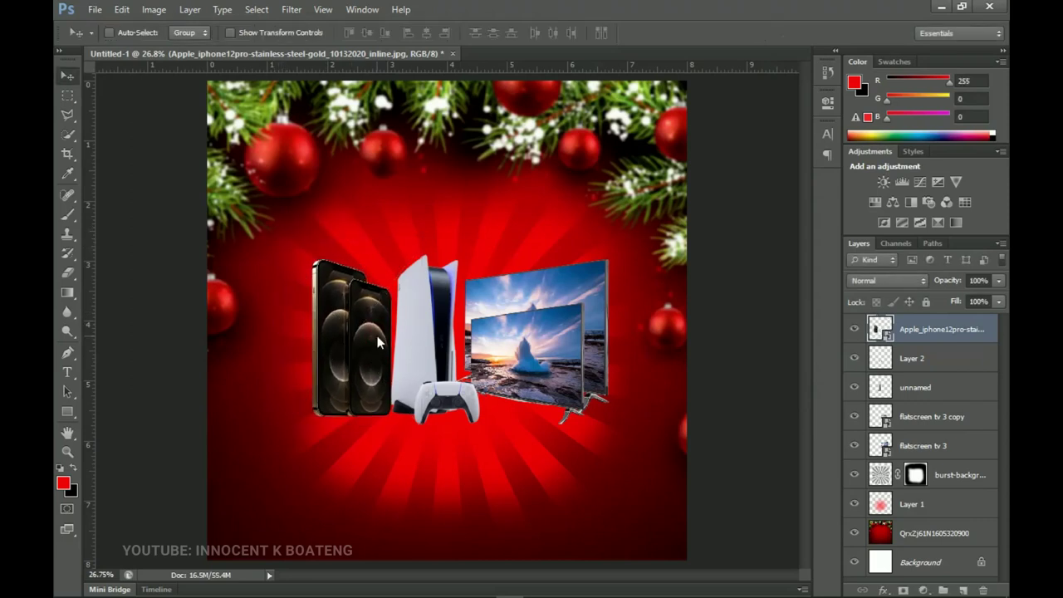
left_click_drag(379, 340, 376, 341)
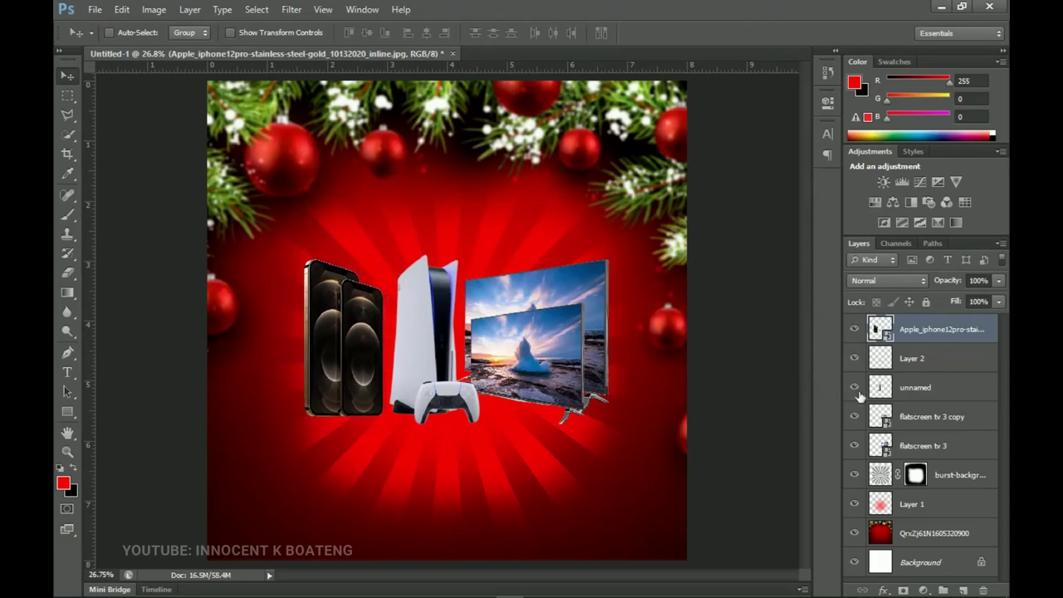
Step: Scale the game console down to about 91%, keeping it behind the controller
left_click(955, 367)
left_click(930, 387)
key("ctrl+t")
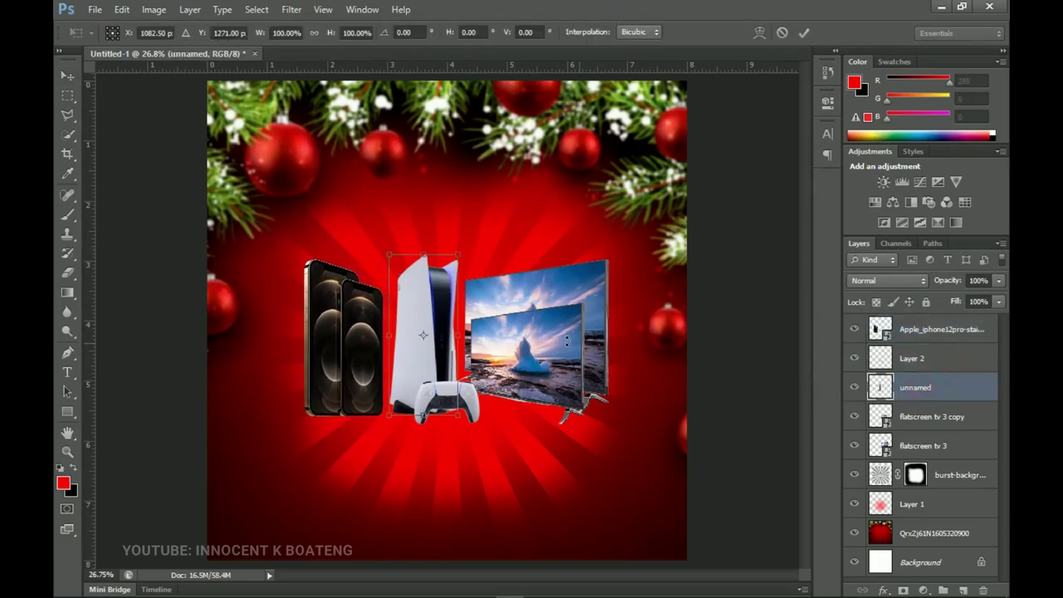
left_click_drag(391, 258, 393, 270)
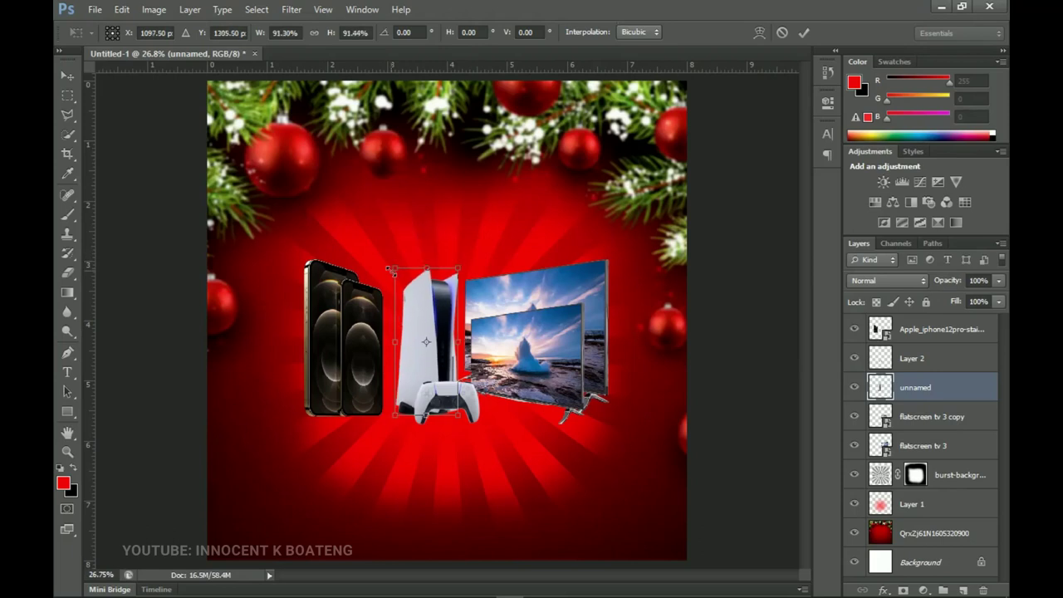
double_click(423, 326)
Step: Nudge the iPhones to the right so they sit closer to the game console
right_click(340, 347)
left_click(379, 354)
key("shift+Right")
key("shift+Right")
key("shift+Right")
key("shift+Right")
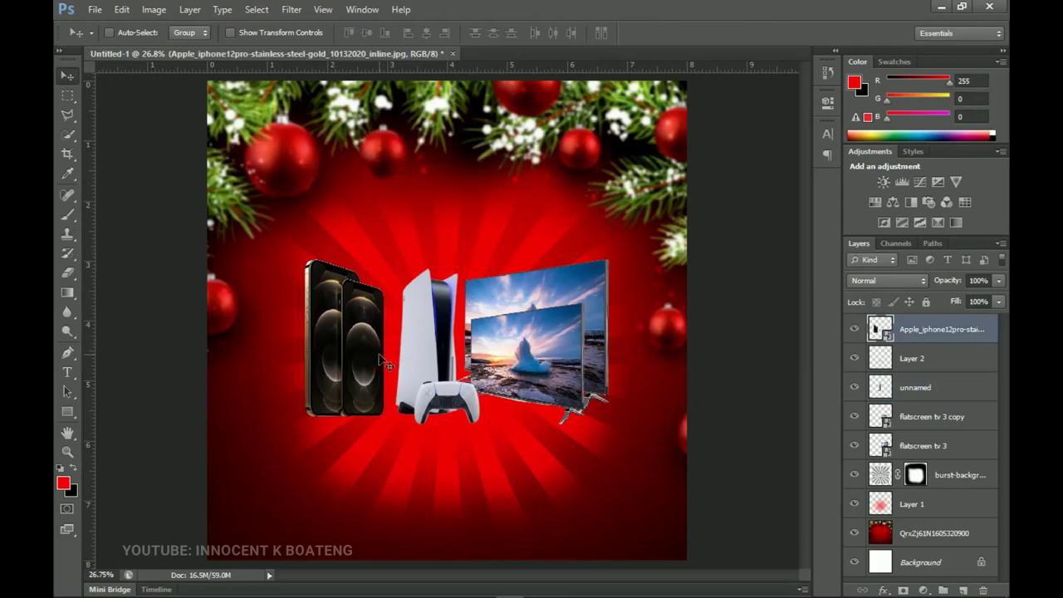
key("Right")
key("Right")
key("Right")
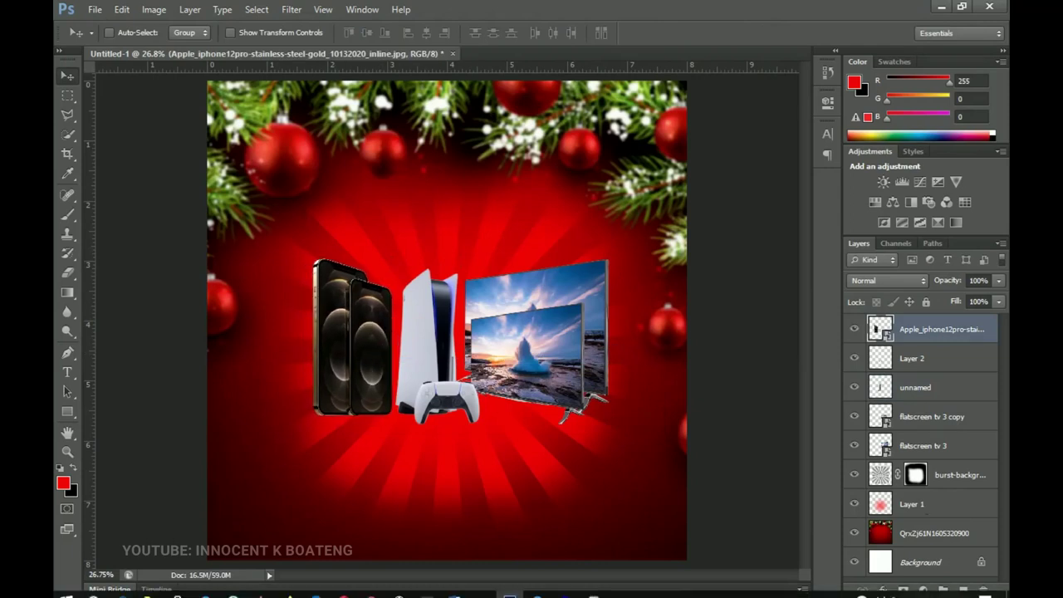
Step: Place the sony camera image from the Christmas Promo 20 folder, scaled down, in front of the lower part of the TVs
left_click(150, 587)
left_click_drag(469, 306, 559, 421)
left_click_drag(682, 426, 576, 444)
key("Return")
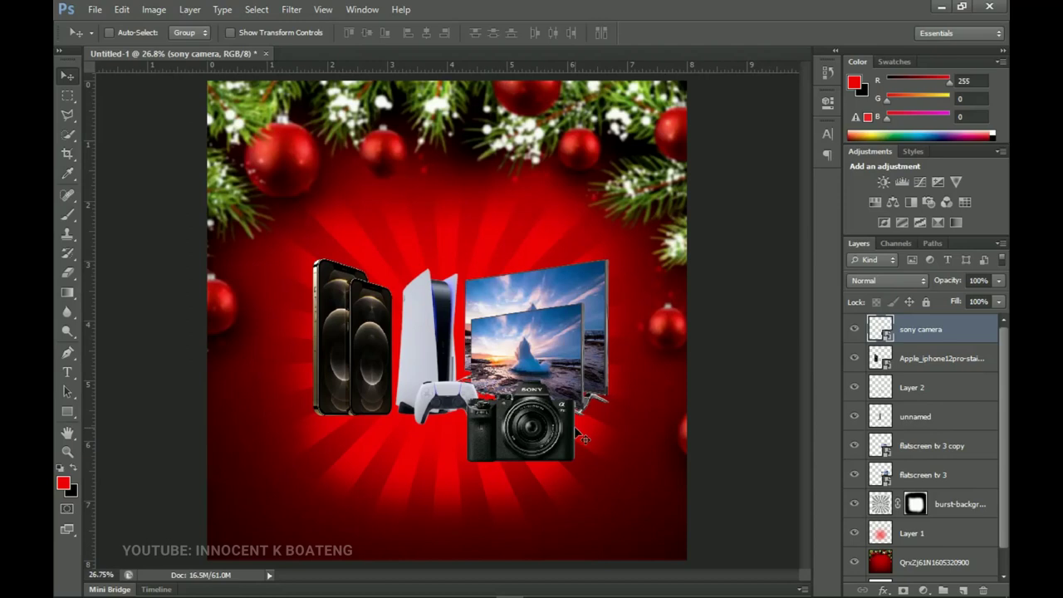
Step: Group all the product layers, from sony camera down to flatscreen tv 3
key("z")
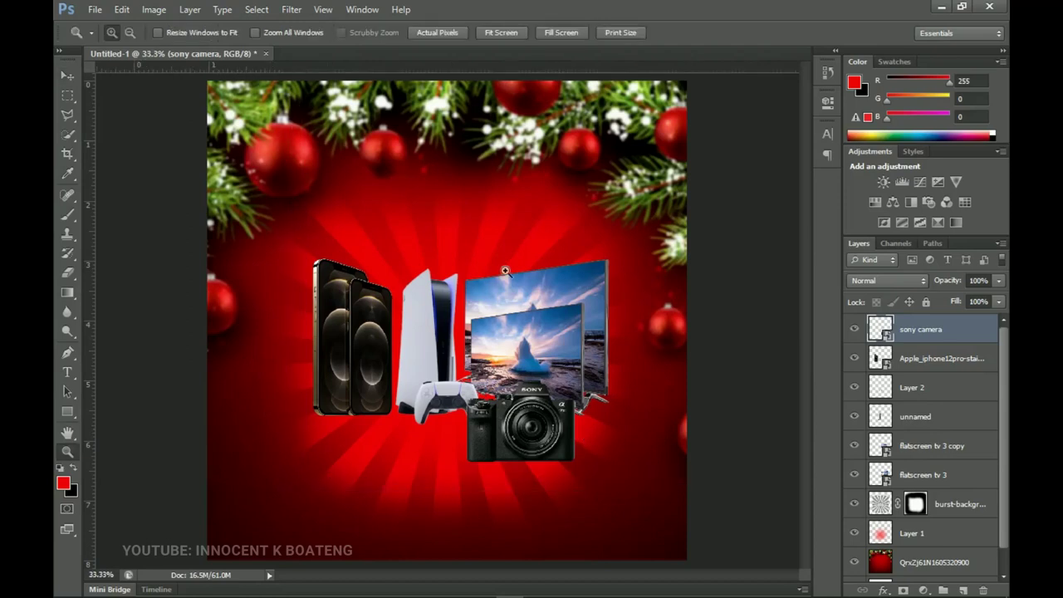
left_click(510, 277)
scroll(507, 274, "down", 5)
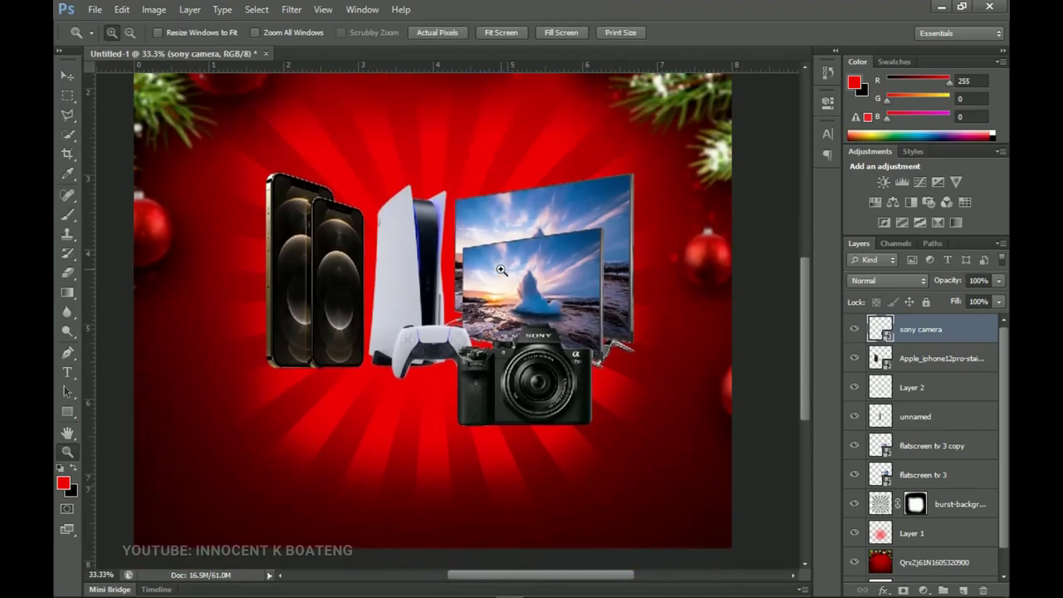
scroll(501, 269, "up", 3)
scroll(501, 269, "down", 2)
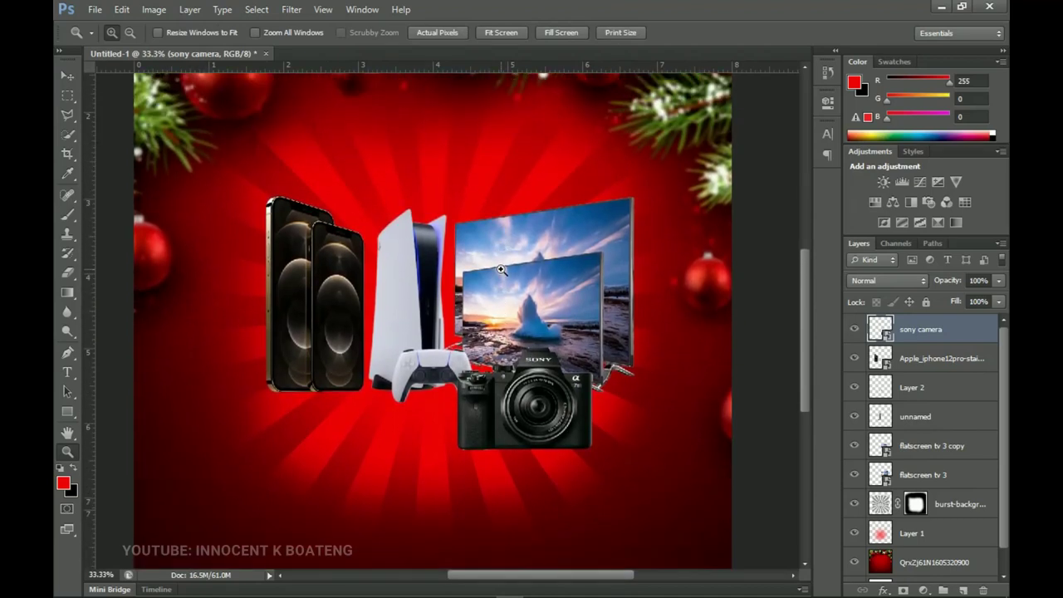
scroll(501, 269, "down", 1)
scroll(500, 269, "up", 2)
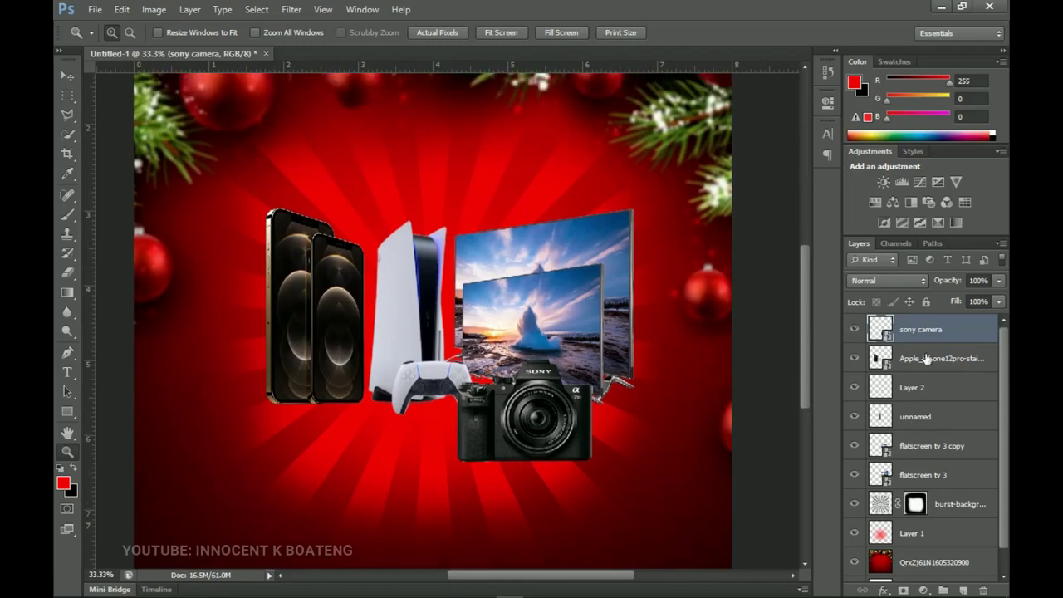
left_click(924, 475, "shift")
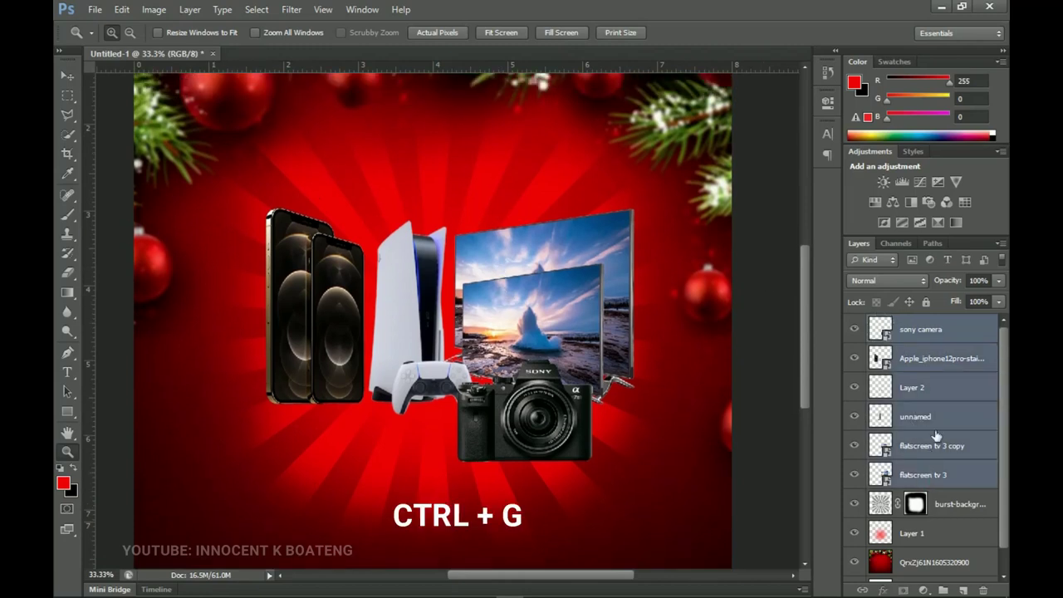
key("ctrl+g")
Step: Check the product group by toggling its visibility, and centre it horizontally on the canvas
left_click(855, 323)
left_click(855, 324)
left_click(855, 324)
left_click(855, 324)
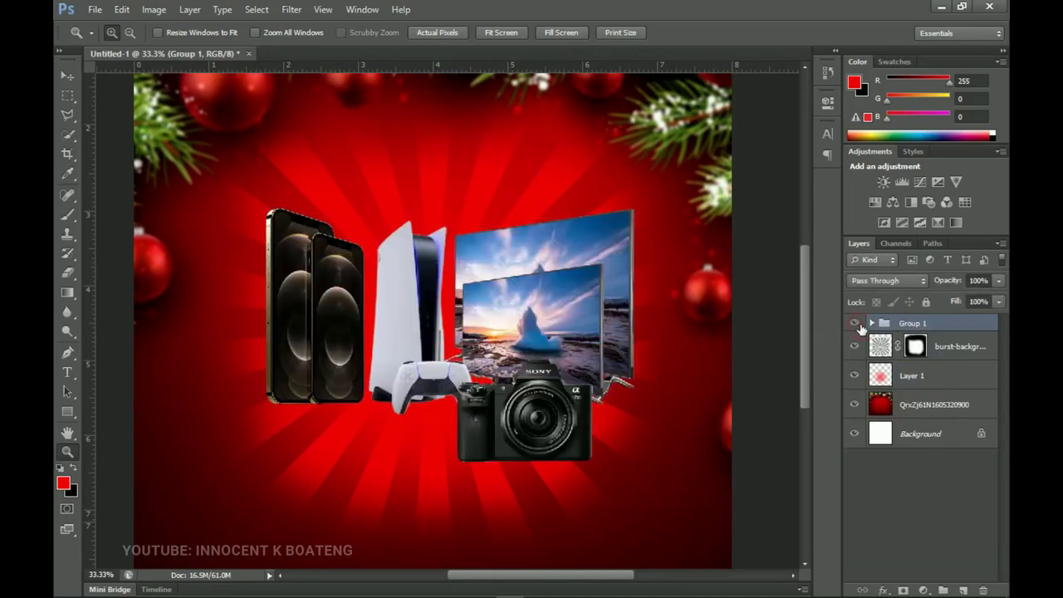
key("ctrl+a")
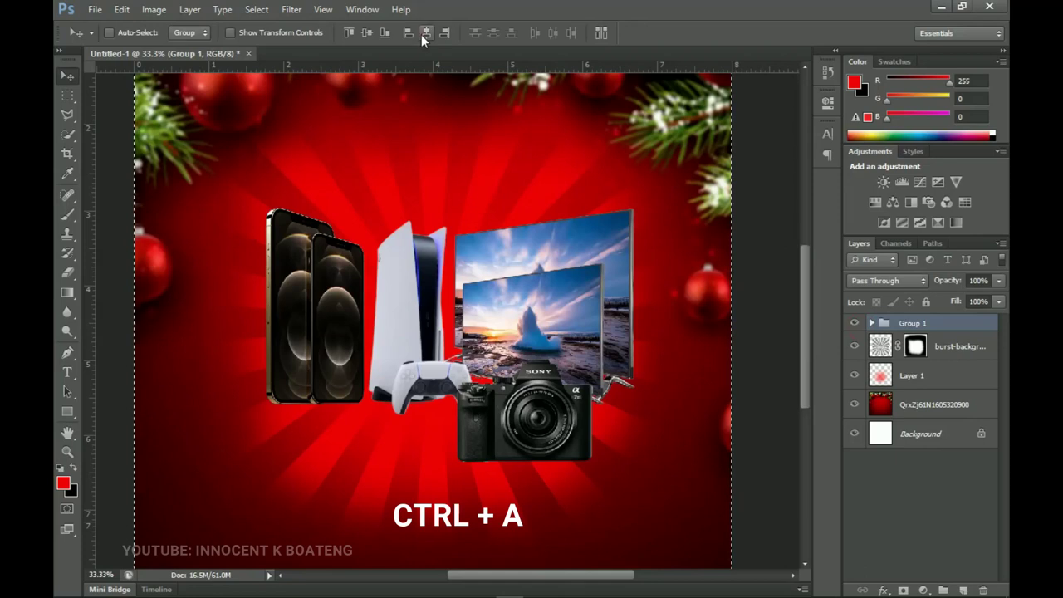
left_click(423, 33)
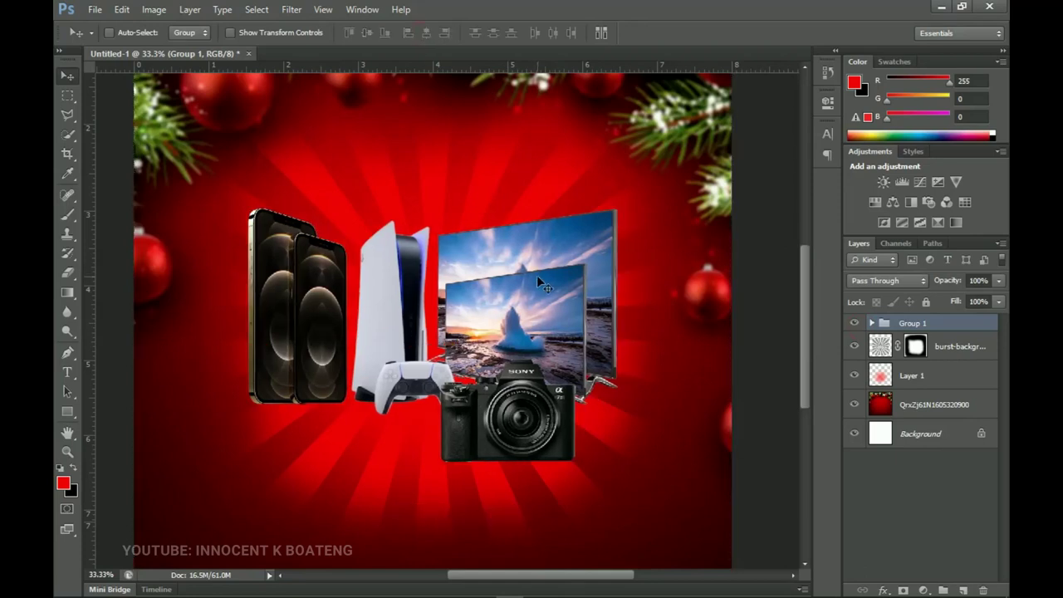
Step: Create a new empty layer between the burst background layer and the product group
key("ctrl+plus")
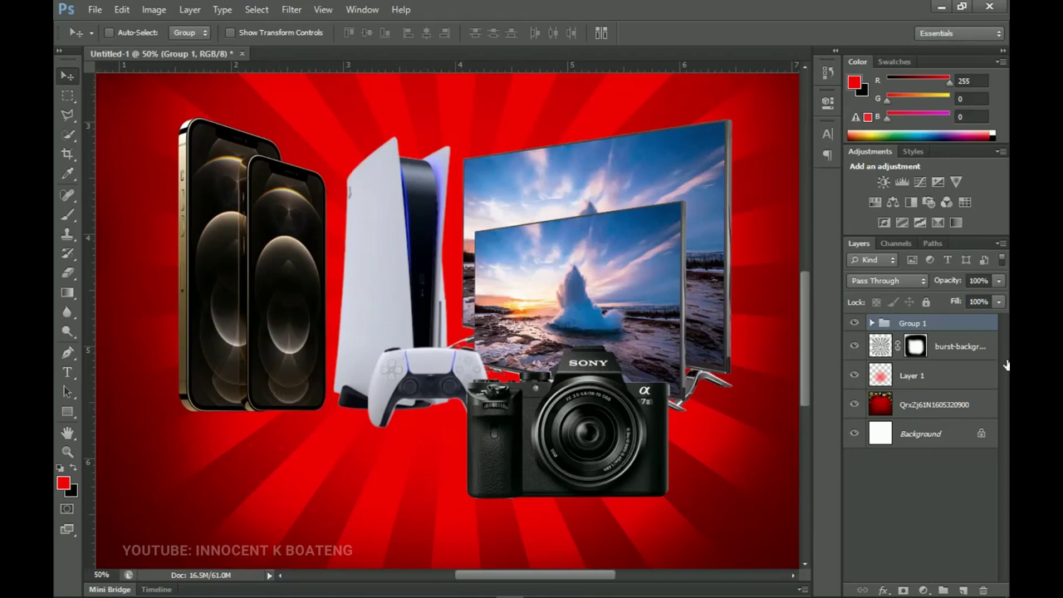
left_click(959, 343)
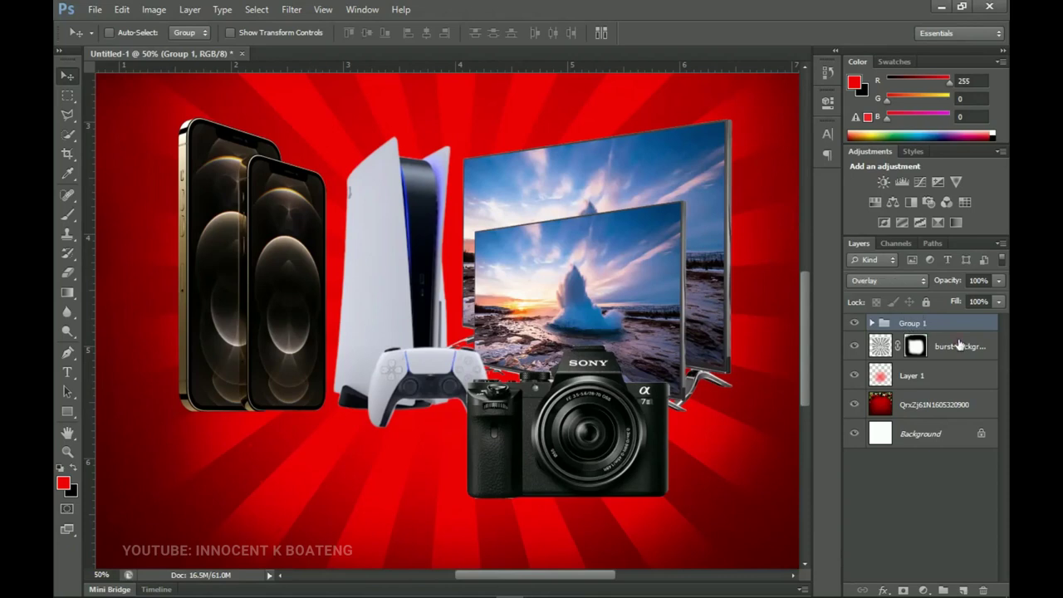
left_click(964, 589)
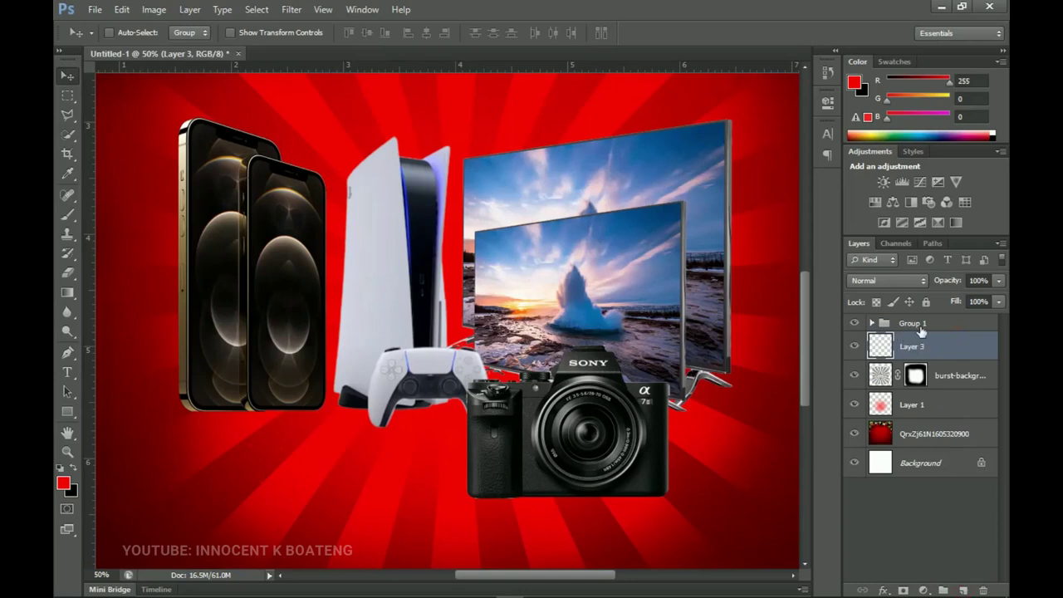
Step: Reset the colours to black foreground and white background and ready a soft round brush at 80 px with 0% hardness
left_click_drag(280, 404, 362, 504)
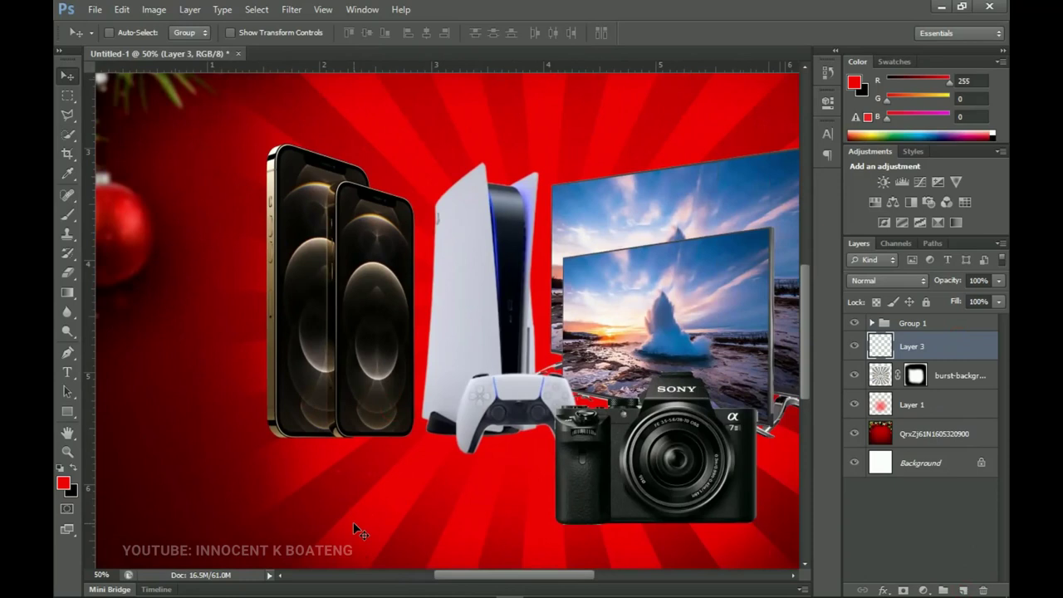
key("d")
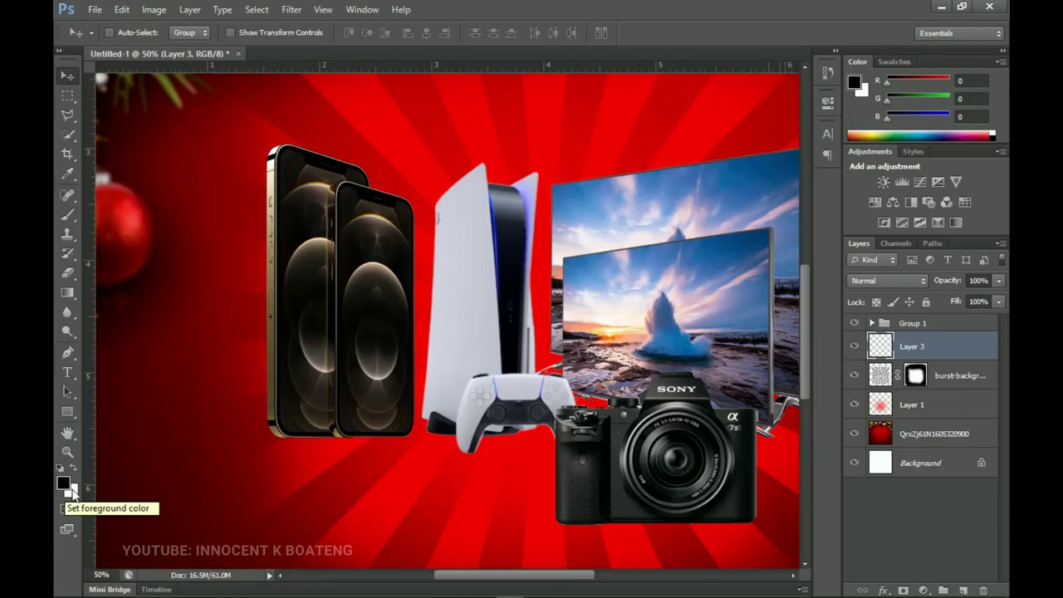
key("b")
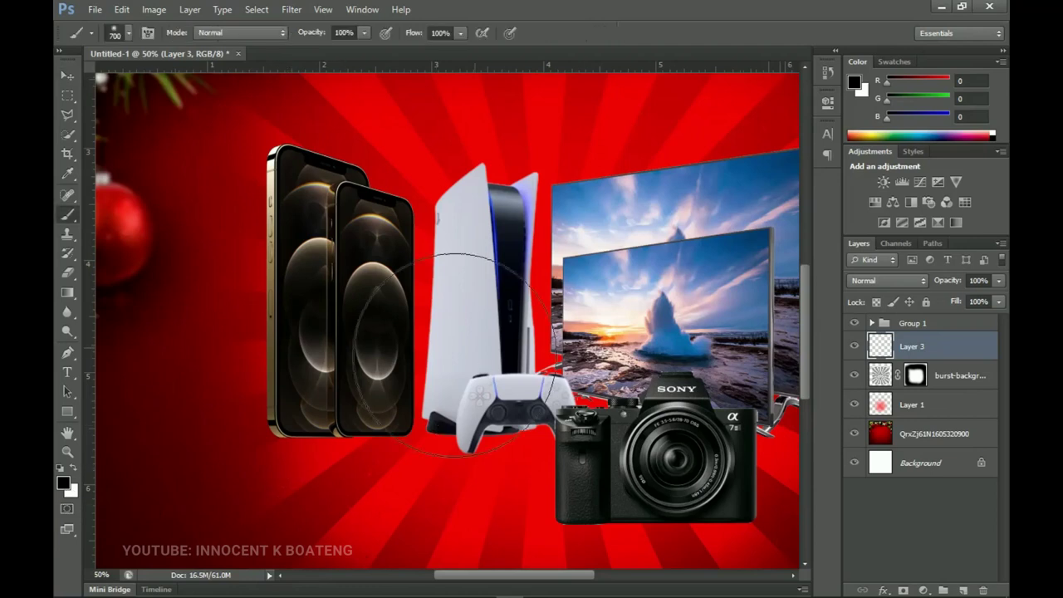
right_click(440, 275)
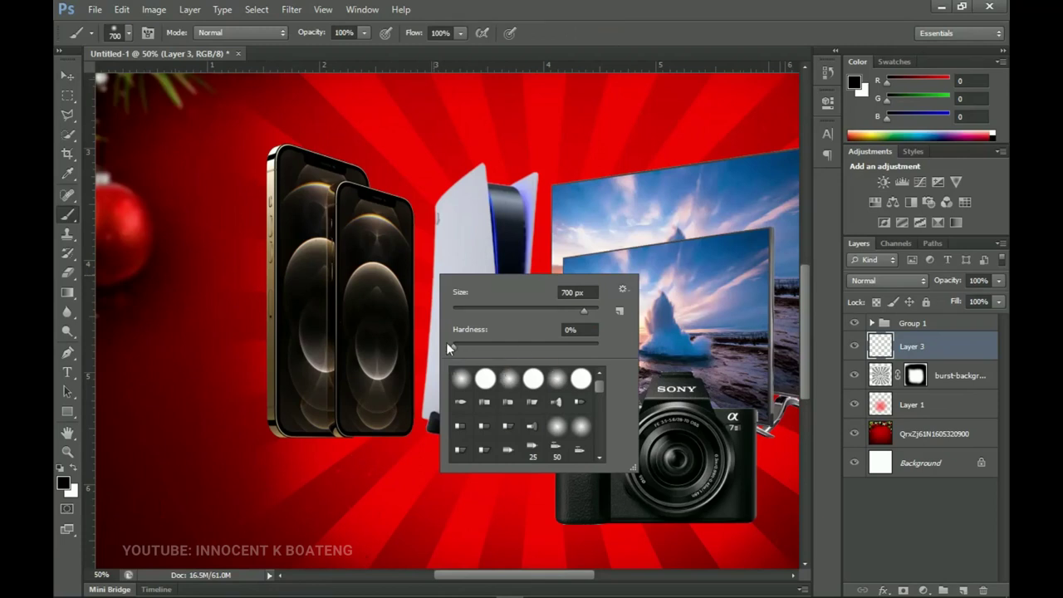
key("Return")
key("bracketleft")
key("bracketleft")
key("bracketleft")
key("bracketleft")
key("bracketleft")
key("bracketleft")
key("bracketleft")
key("bracketleft")
key("bracketleft")
key("bracketleft")
key("bracketleft")
key("bracketleft")
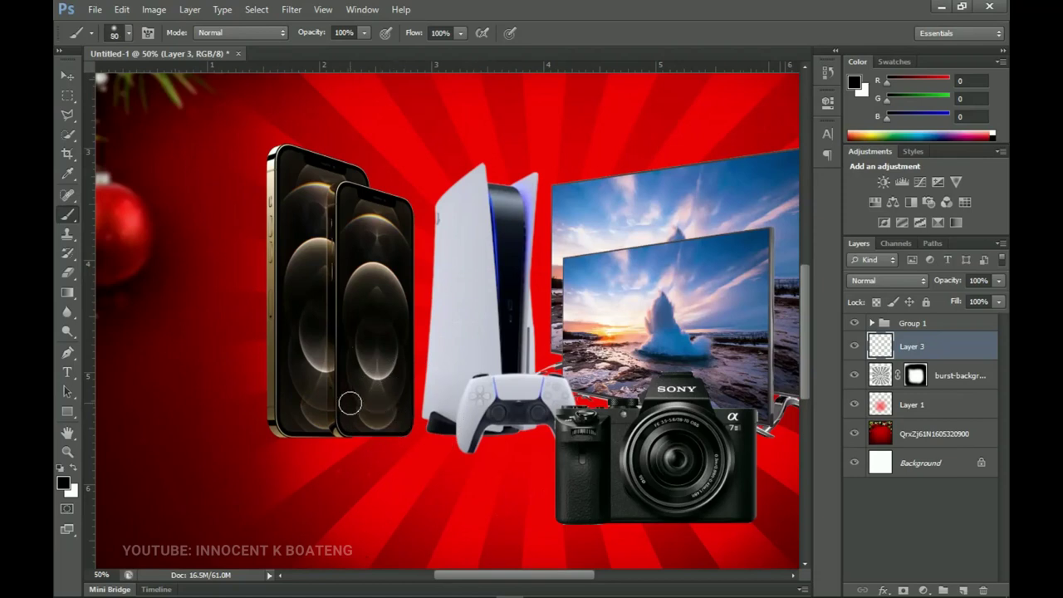
right_click(366, 411)
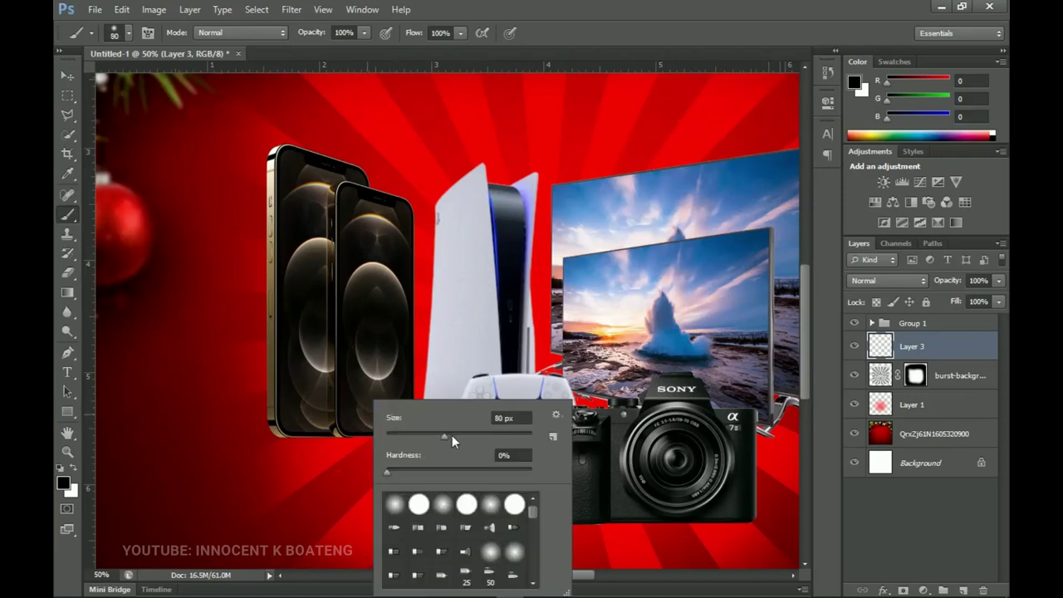
Step: Reduce the brush to 45 px and paint a soft black shadow along the bottom edges of both iPhones
key("ctrl+plus")
left_click_drag(683, 235, 83, 498)
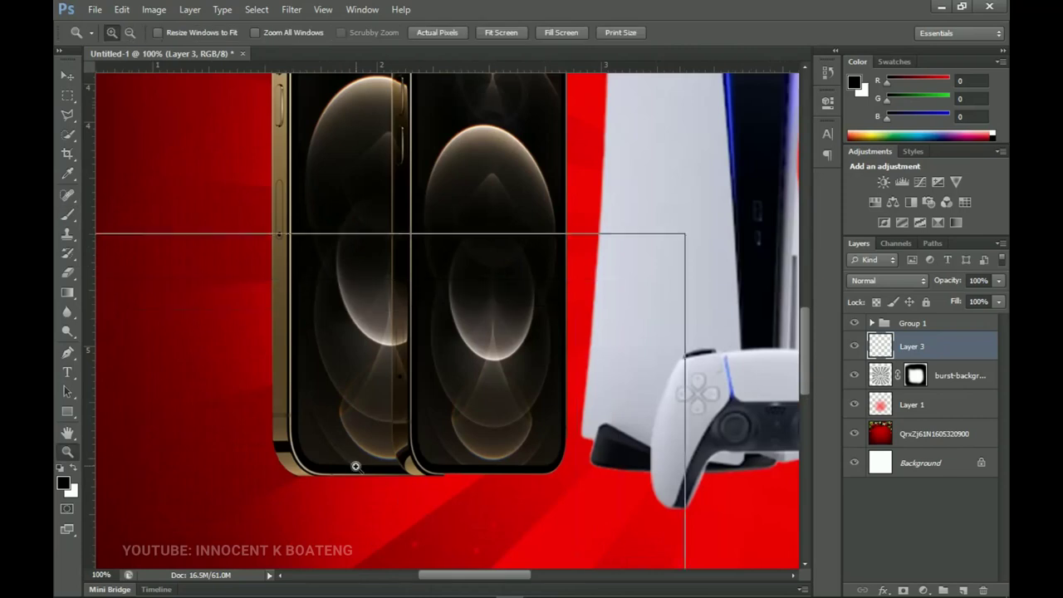
mouse_move(386, 418)
left_mouse_down()
mouse_move(337, 474)
mouse_move(413, 471)
mouse_move(378, 457)
left_mouse_up()
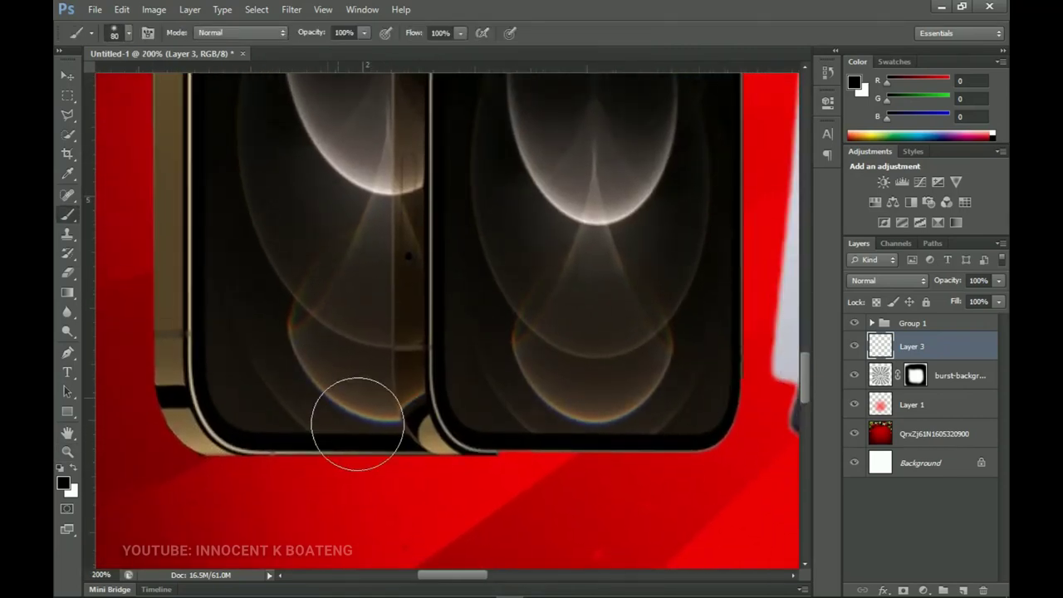
key("bracketleft")
key("bracketleft")
key("bracketleft")
key("bracketleft")
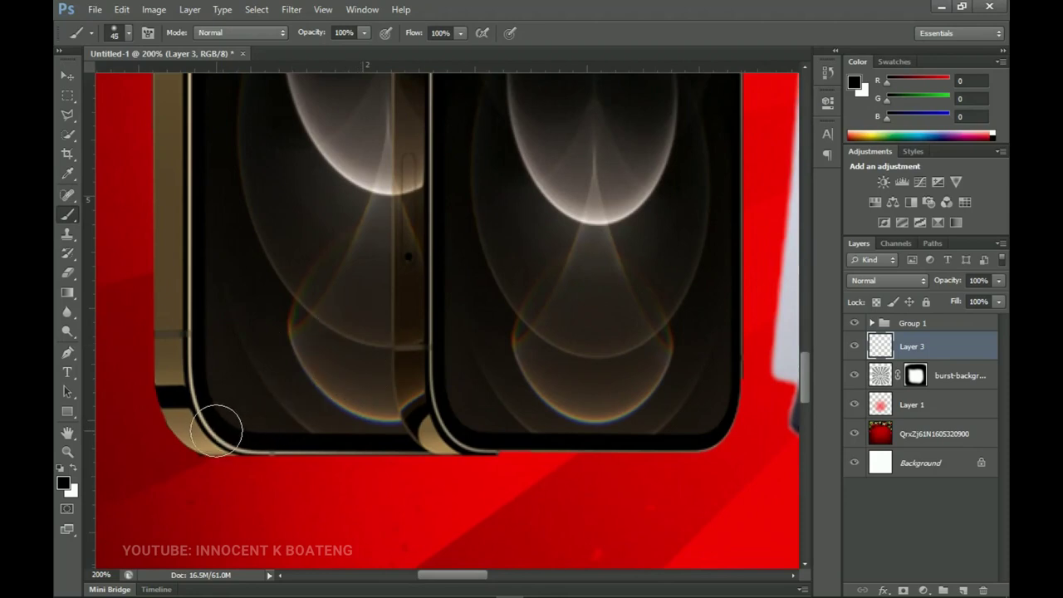
mouse_move(234, 441)
left_mouse_down()
mouse_move(631, 435)
mouse_move(686, 427)
mouse_move(714, 408)
mouse_move(699, 423)
left_mouse_up()
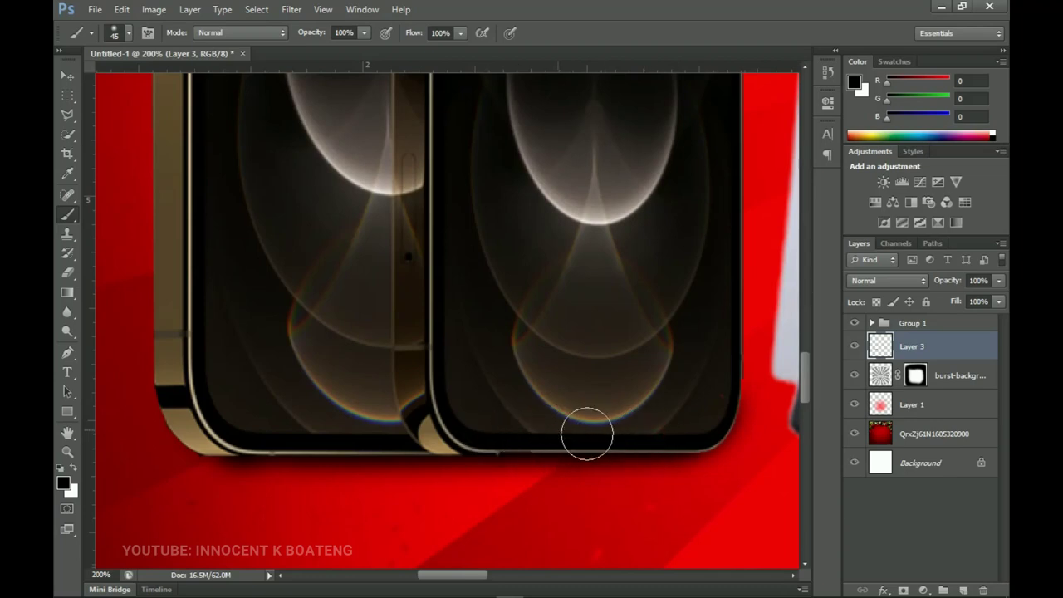
Step: Paint a soft black shadow beneath the base of the white game console
left_click_drag(618, 371, 259, 362)
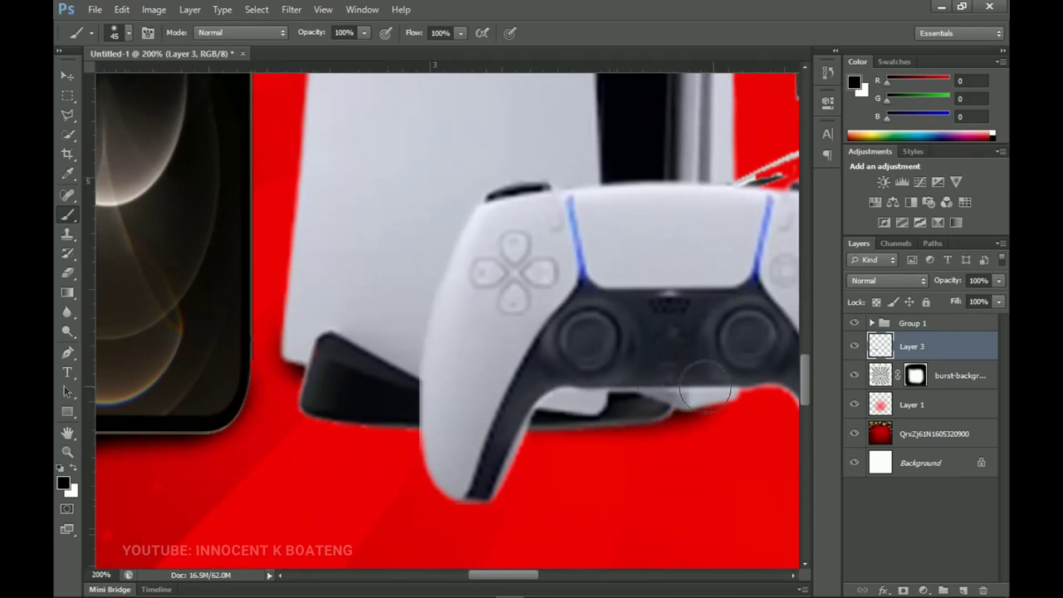
left_click_drag(704, 386, 537, 319)
left_click_drag(321, 407, 339, 387)
Step: Reduce the brush to 20 px and paint a thin black shadow around the lower end of the controller's grip
key("bracketleft")
key("bracketleft")
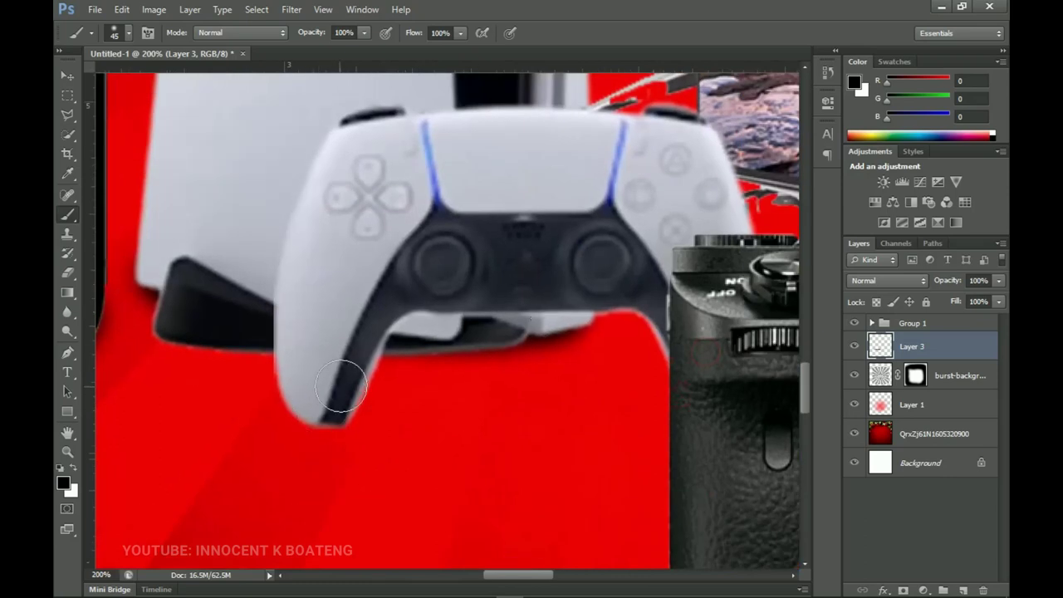
key("bracketleft")
scroll(348, 379, "down", 1)
scroll(340, 386, "up", 2)
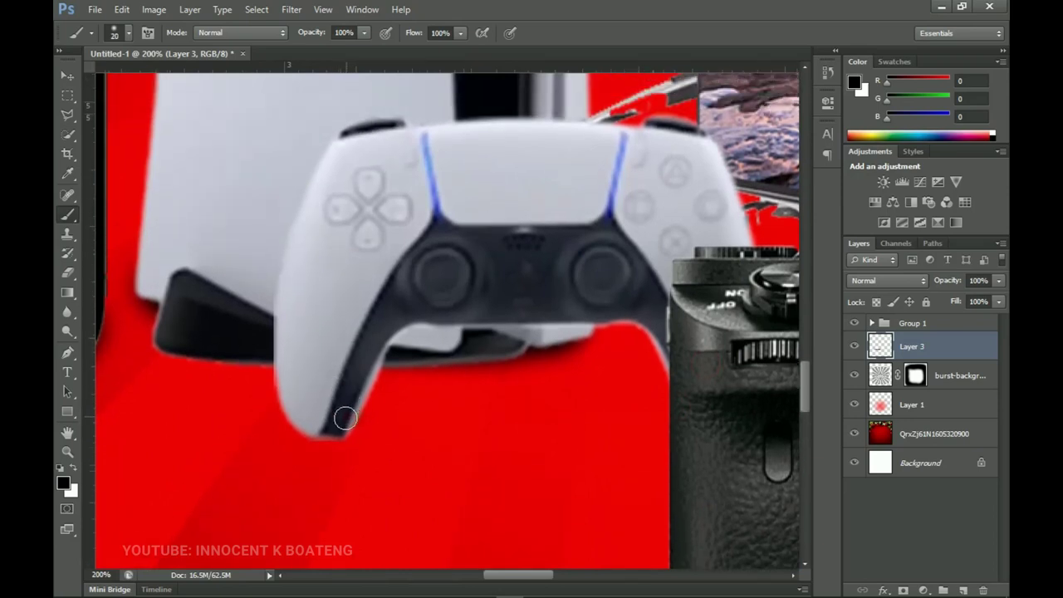
mouse_move(344, 427)
left_mouse_down()
mouse_move(310, 430)
mouse_move(289, 402)
left_mouse_up()
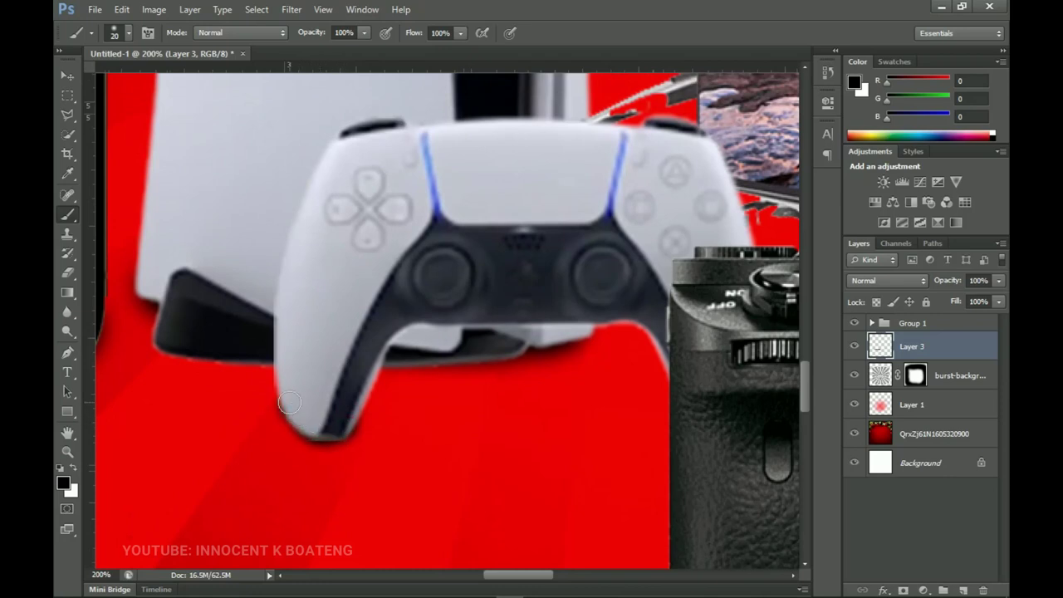
Step: Enlarge the brush slightly and paint soft black shadows beneath the camera and the TVs' stand feet, using 25 px at the feet
scroll(230, 292, "right", 5)
scroll(327, 408, "down", 4)
key("bracketright")
key("bracketright")
left_click_drag(335, 420, 467, 440)
scroll(415, 436, "right", 5)
left_click_drag(363, 432, 719, 426)
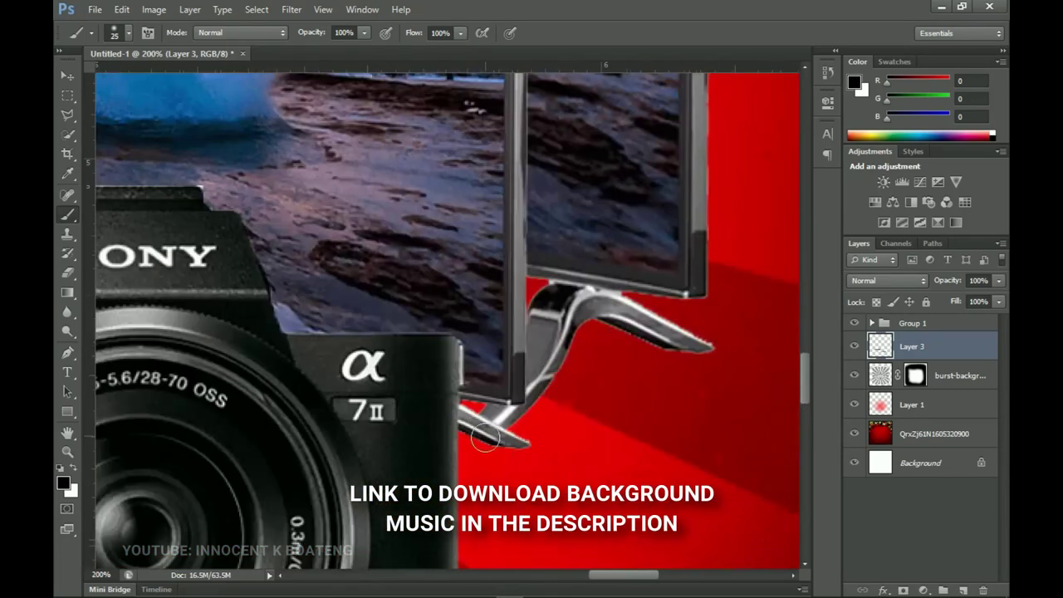
left_click_drag(544, 365, 676, 308)
Step: Review the painted shadows on the whole flyer and compare the products with Layer 3 hidden and shown
key("ctrl+minus")
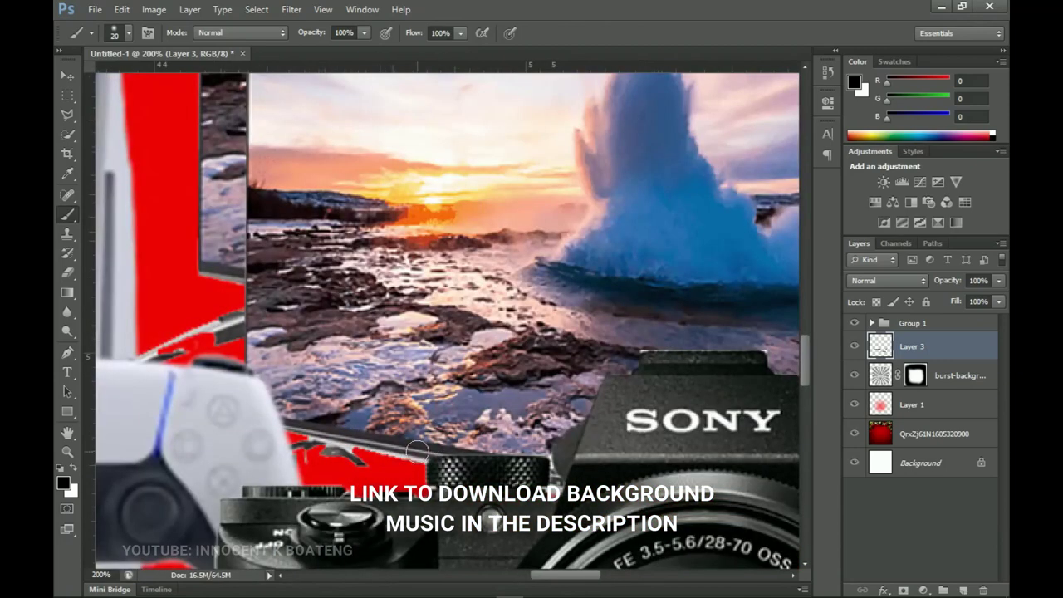
key("z")
key("ctrl+minus")
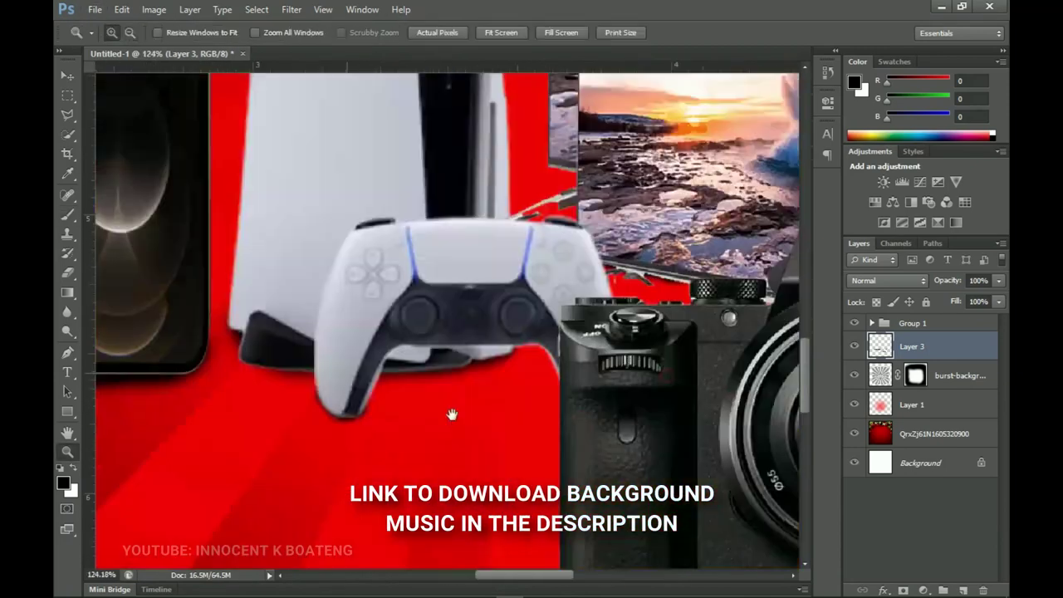
key("ctrl+0")
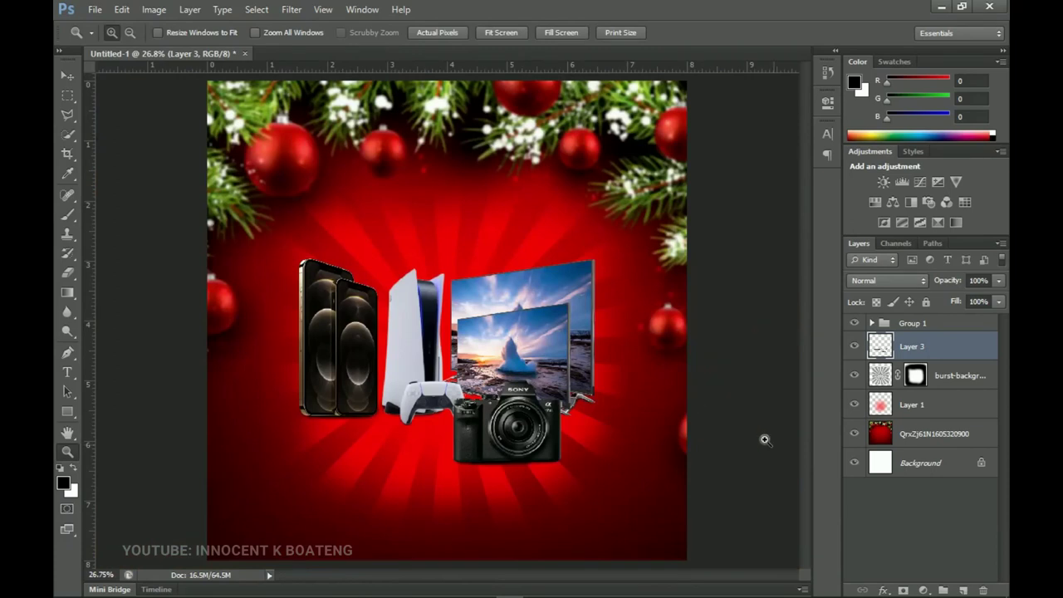
left_click(451, 418)
left_click(451, 418)
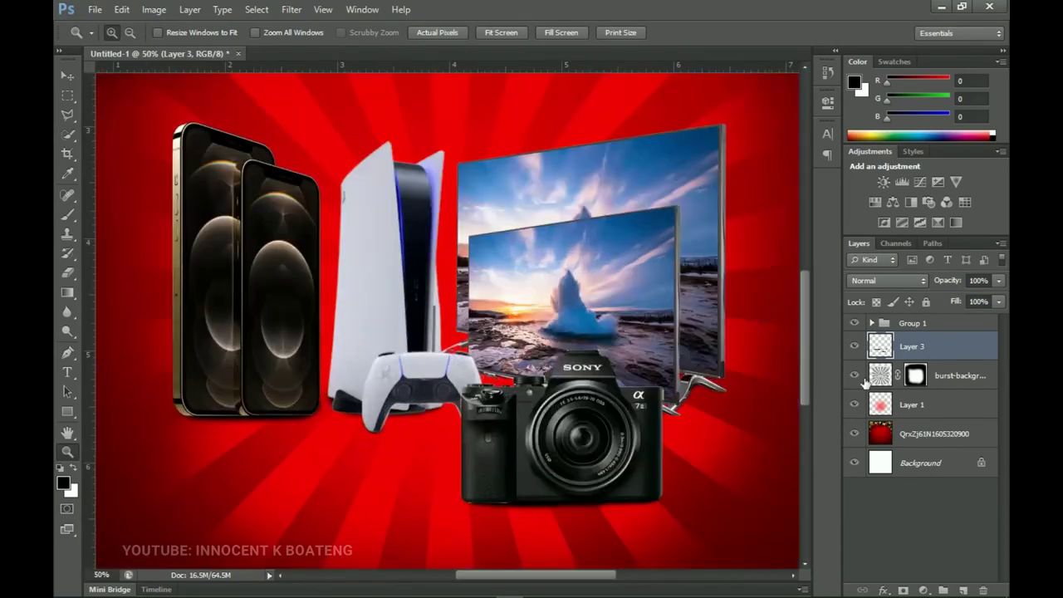
left_click(854, 347)
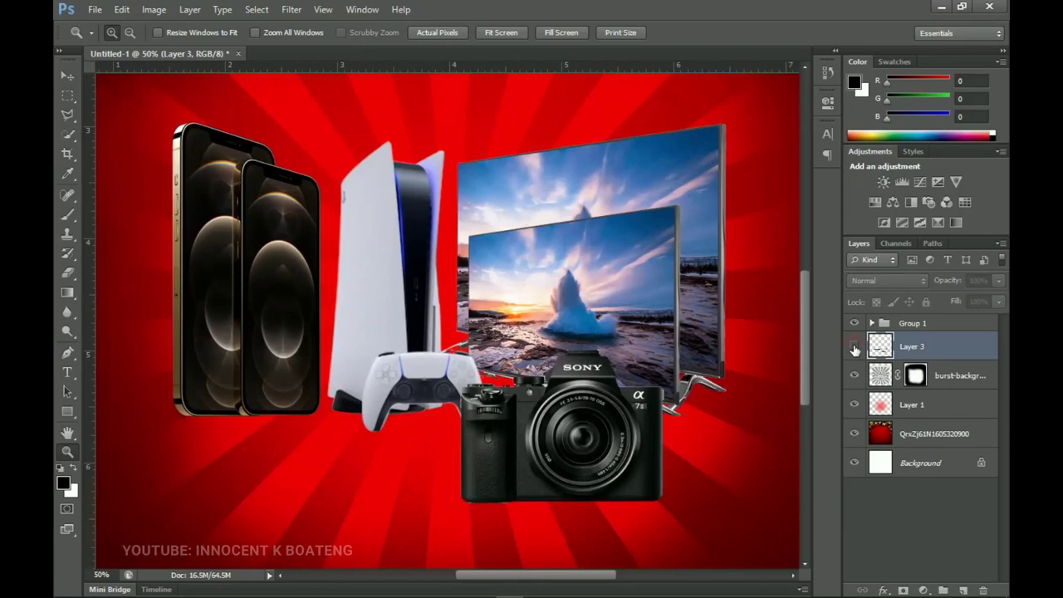
left_click(853, 347)
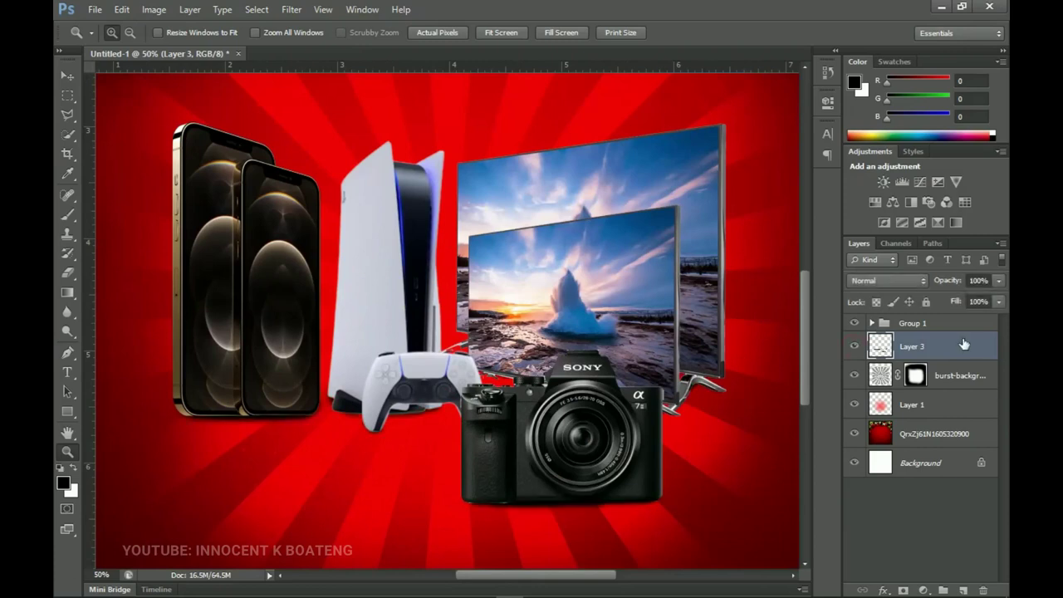
Step: Rename Layer 3 as shadow and move it into Group 1, directly below flatscreen tv 3
double_click(911, 350)
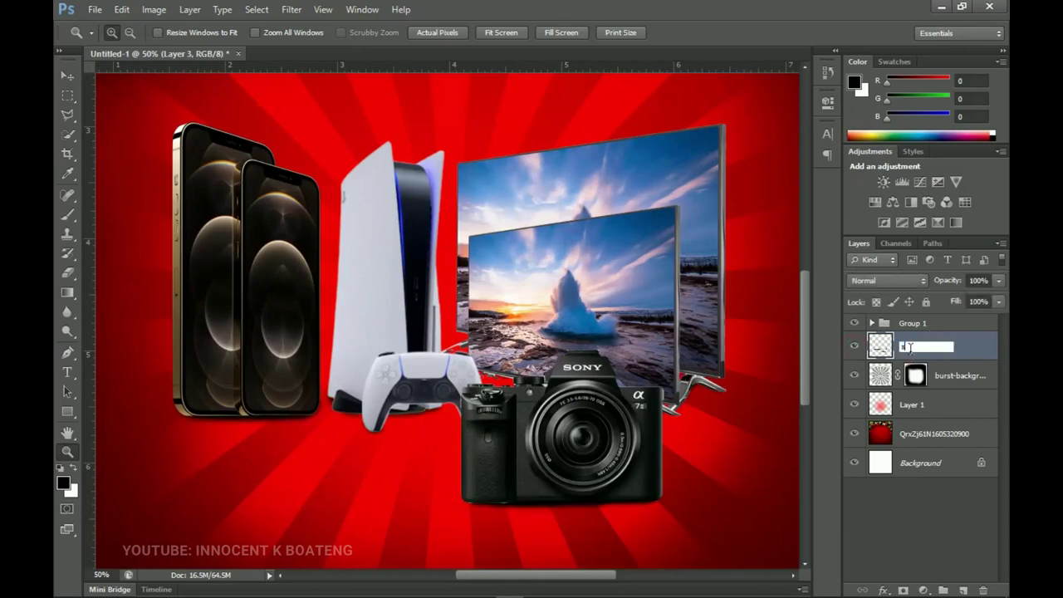
key("Return")
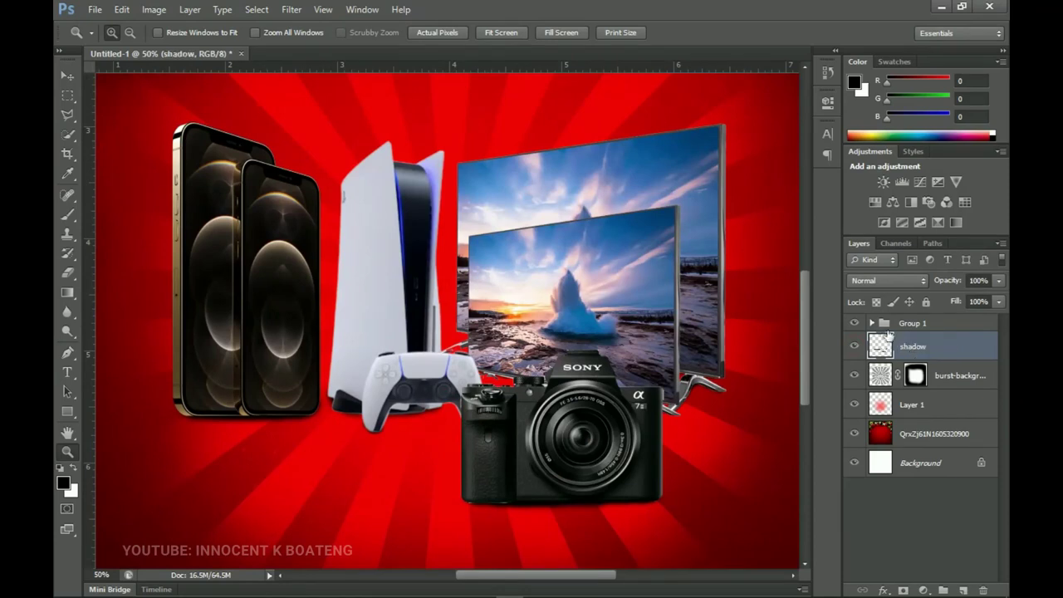
left_click(880, 325)
left_click(872, 323)
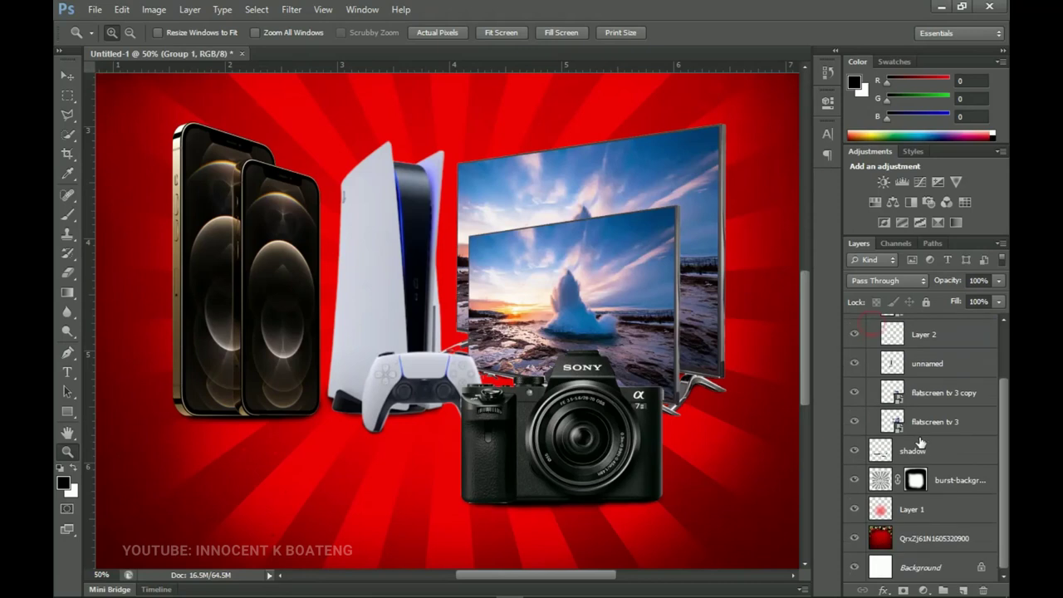
left_click(924, 459)
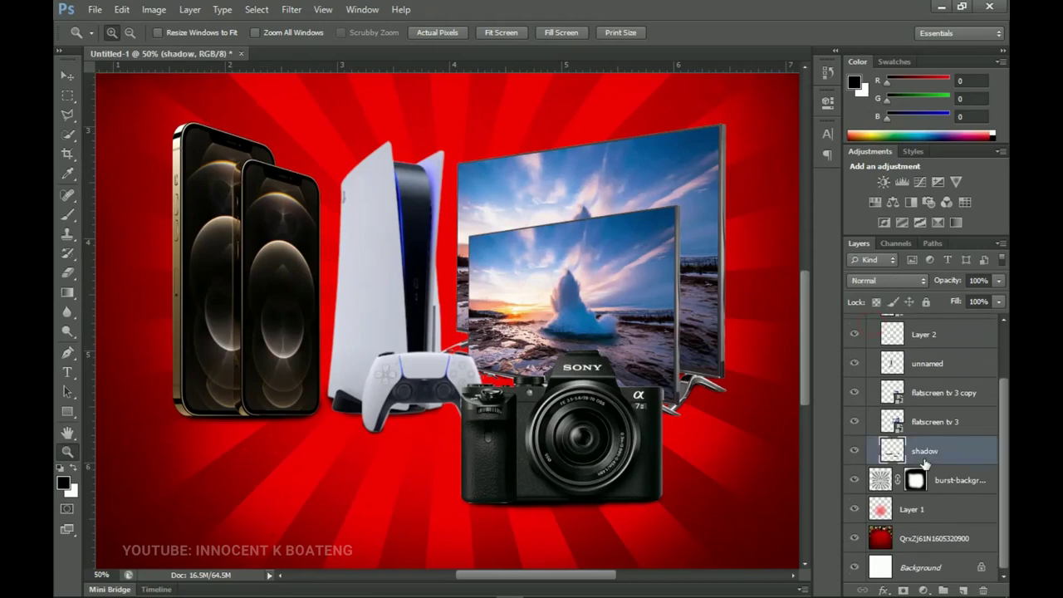
scroll(924, 463, "up", 3)
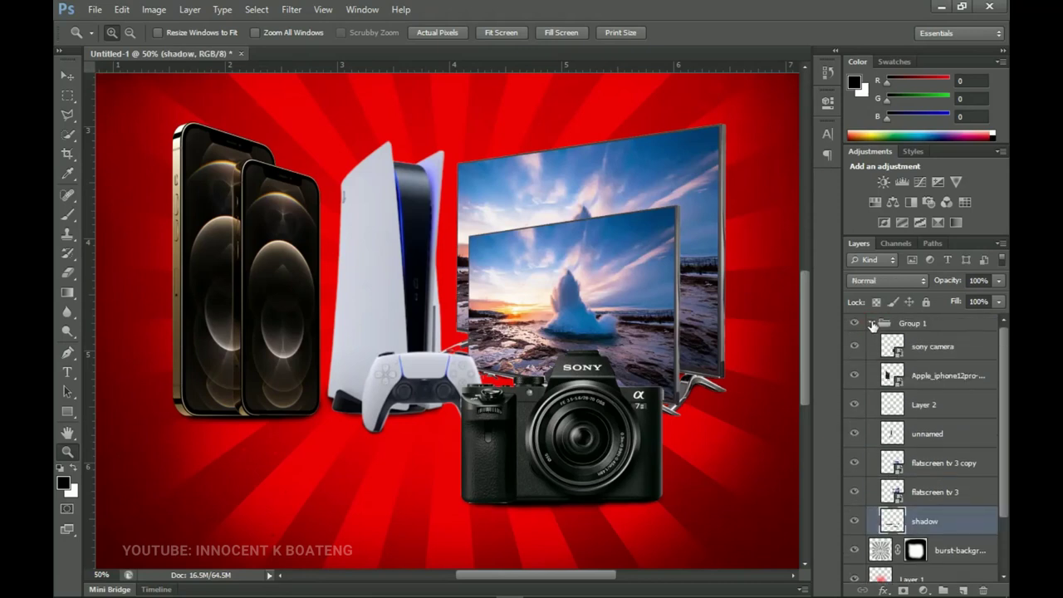
left_click(872, 322)
Step: Add the centred point text "Christmas" above the products in ALS Script at 95.74 pt
right_click(597, 290)
left_click(611, 304)
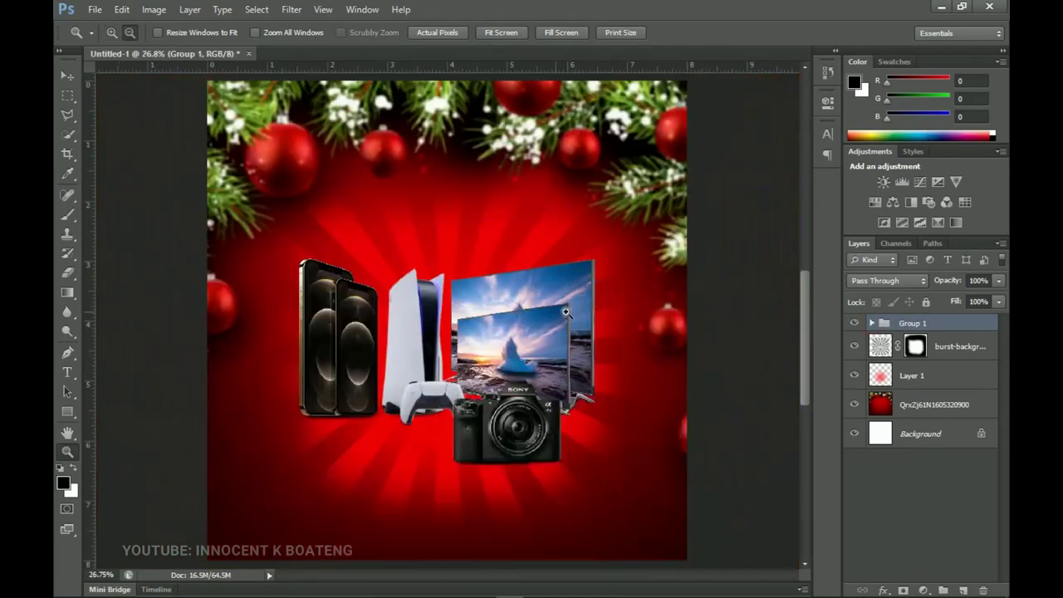
key("alt")
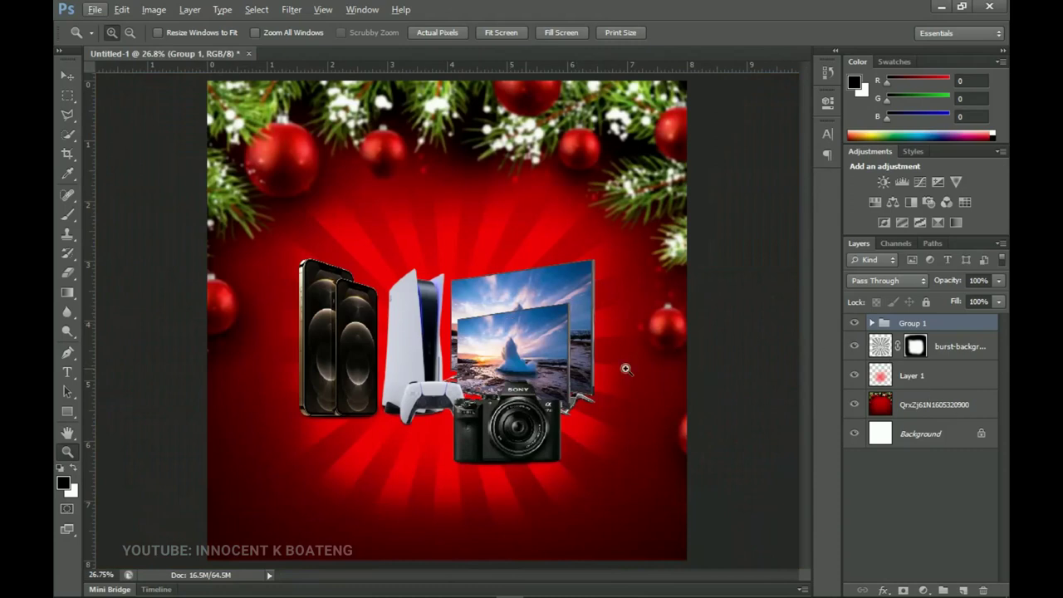
left_click(69, 373)
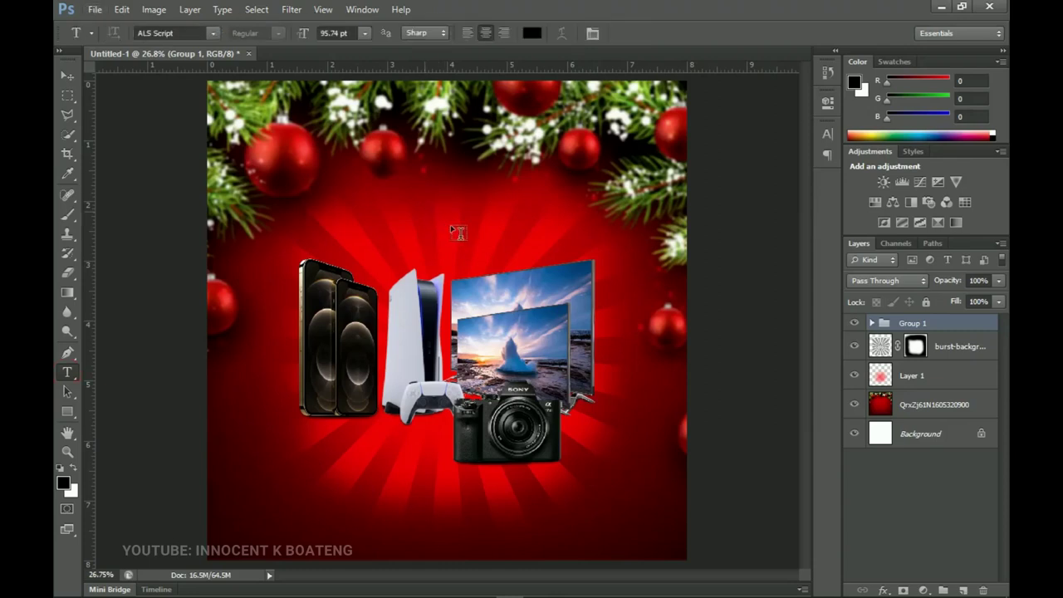
left_click(425, 214)
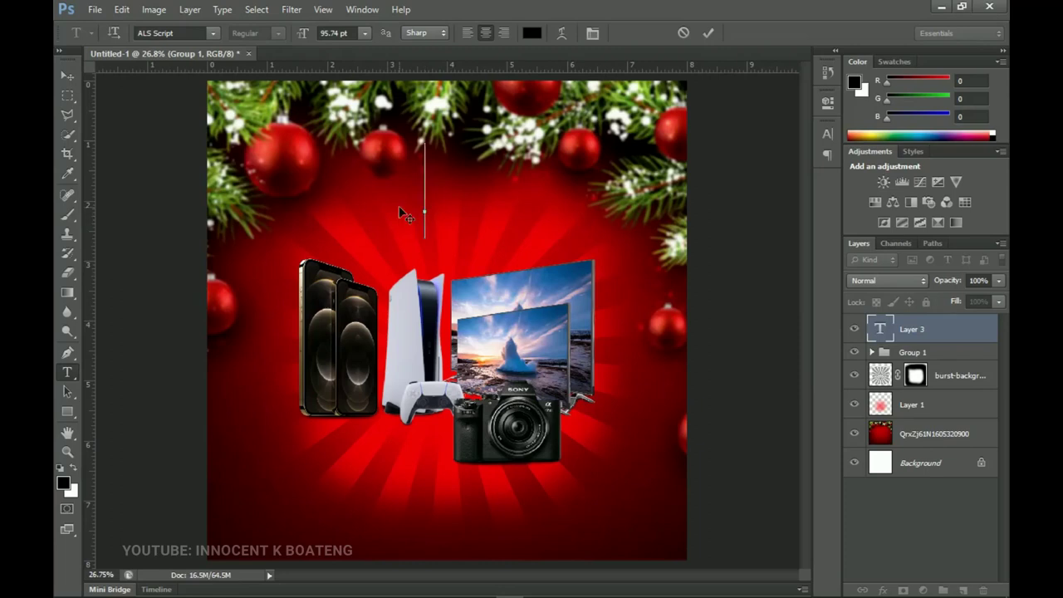
type("Christmas")
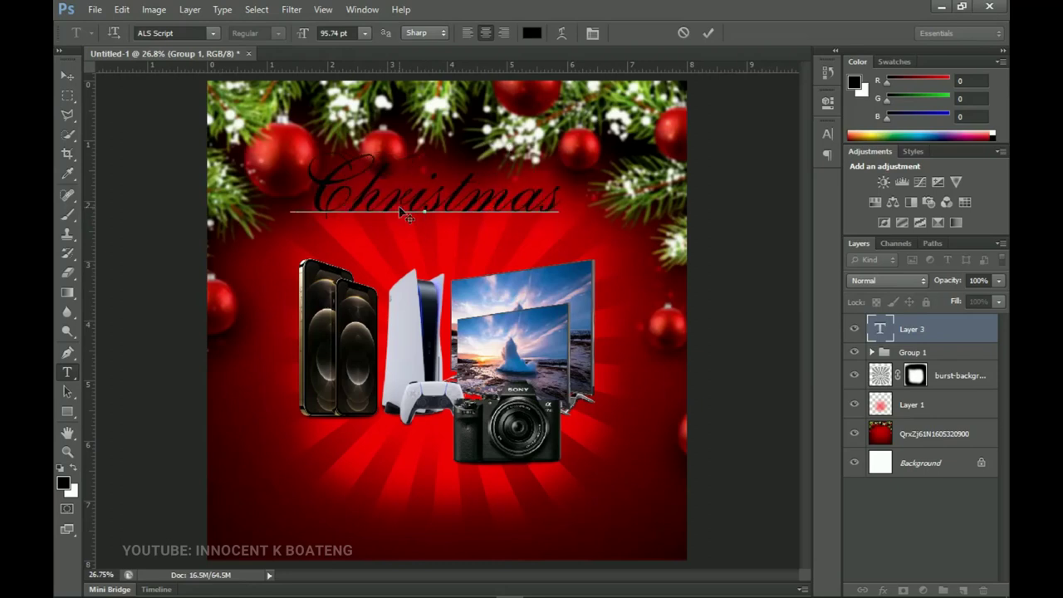
Step: Change the colour of the whole Christmas text to white (ffffff)
key("ctrl+a")
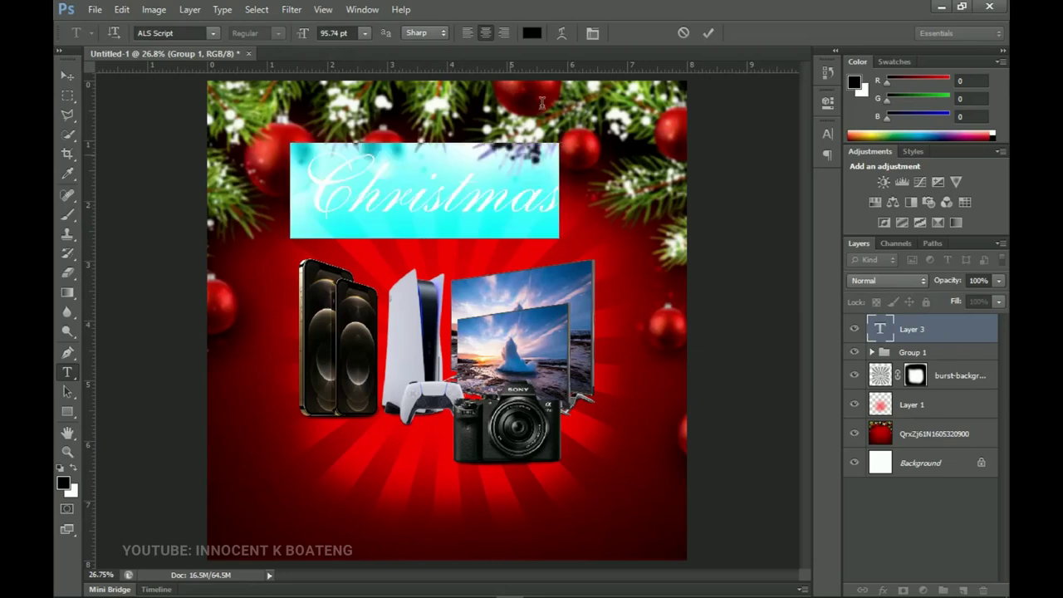
left_click(532, 32)
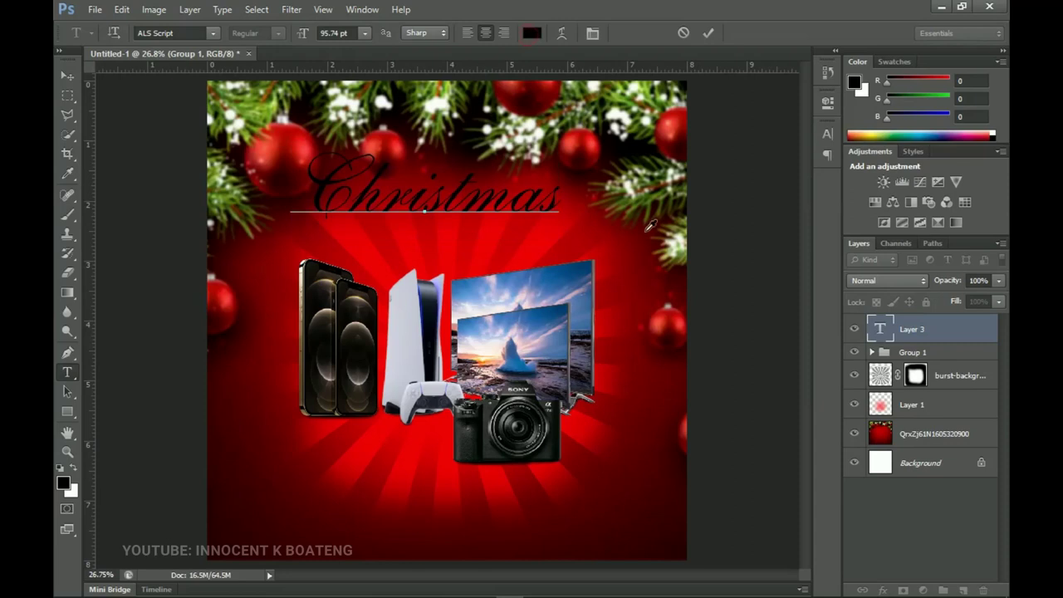
left_click_drag(636, 227, 599, 196)
left_click(955, 188)
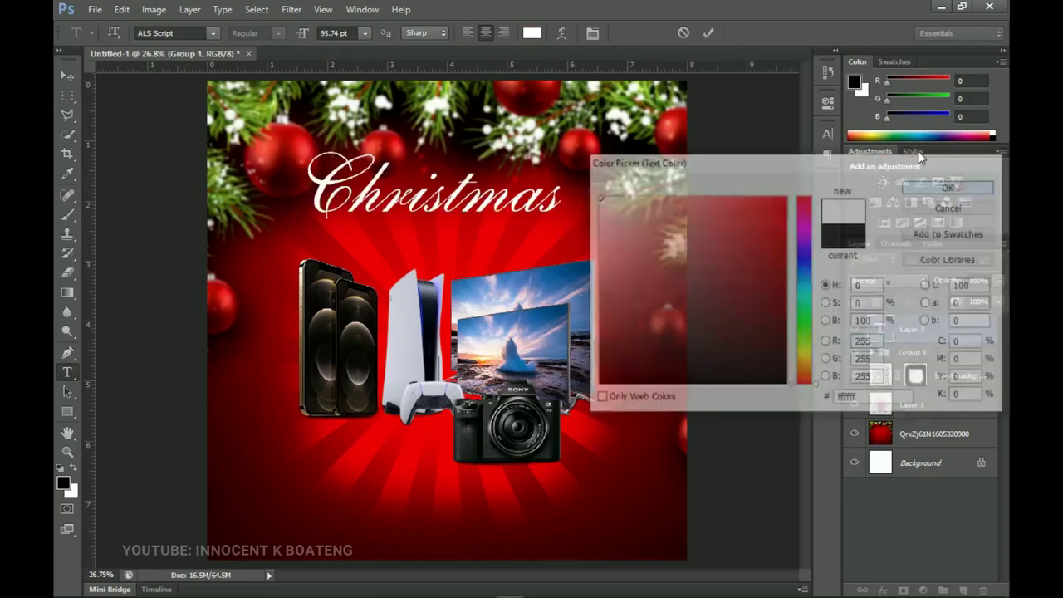
Step: Scale the Christmas text to about 82% and centre it horizontally on the canvas
left_click(68, 75)
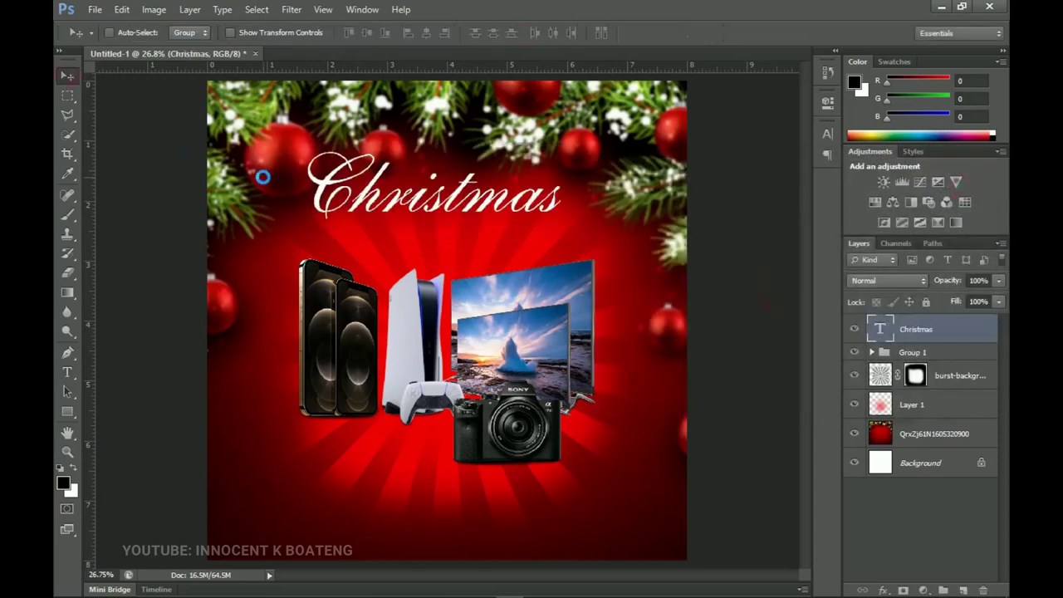
key("ctrl+t")
left_click_drag(563, 147, 536, 158)
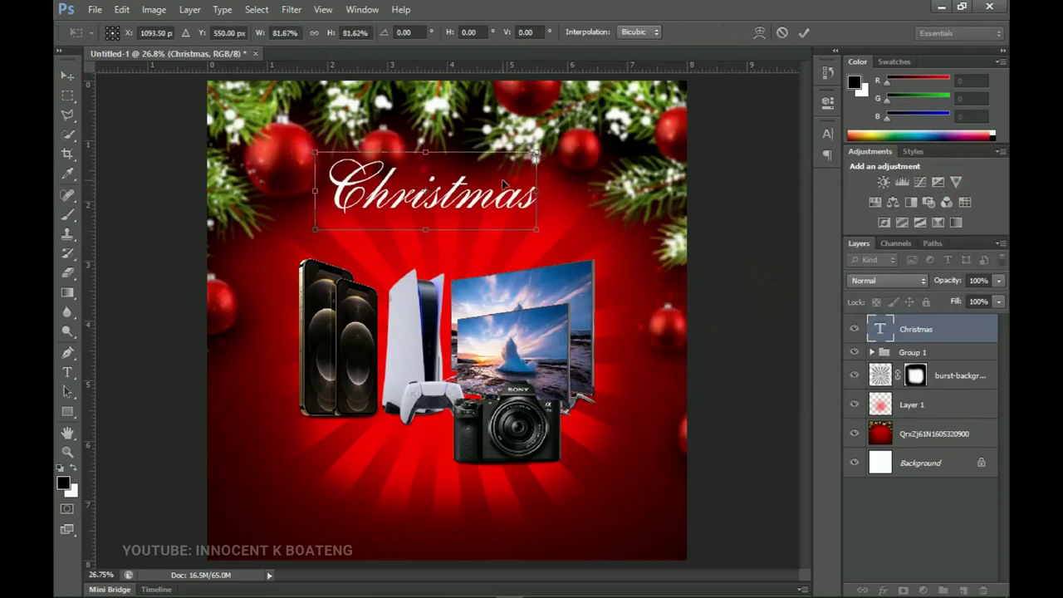
key("Return")
left_click(426, 32)
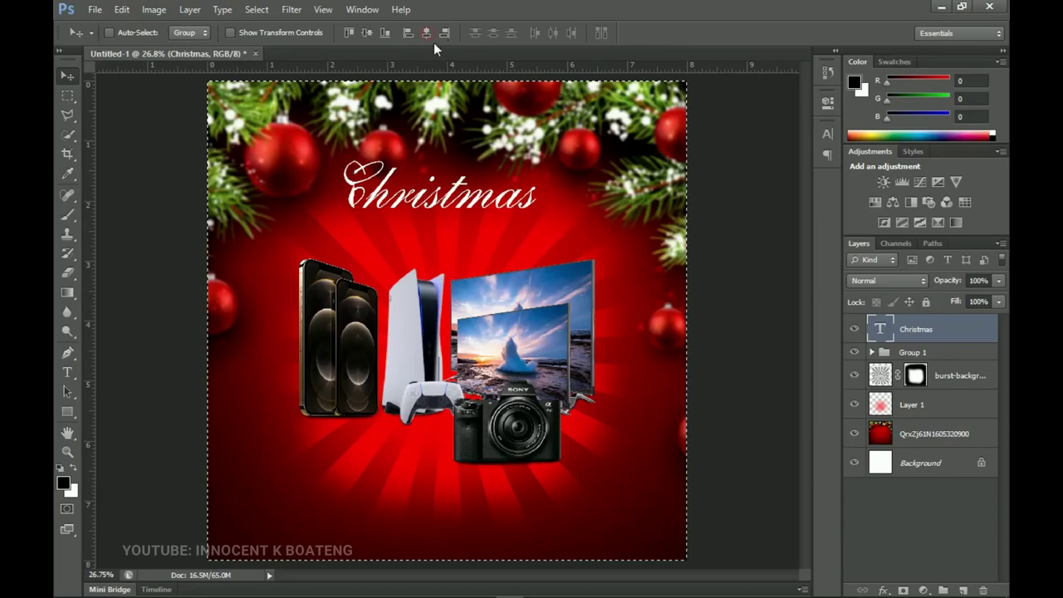
Step: Add a black Multiply drop shadow at 75% opacity to the Christmas text layer and slightly increase the shadow's size
key("z")
left_click(436, 157)
left_click_drag(225, 95, 676, 344)
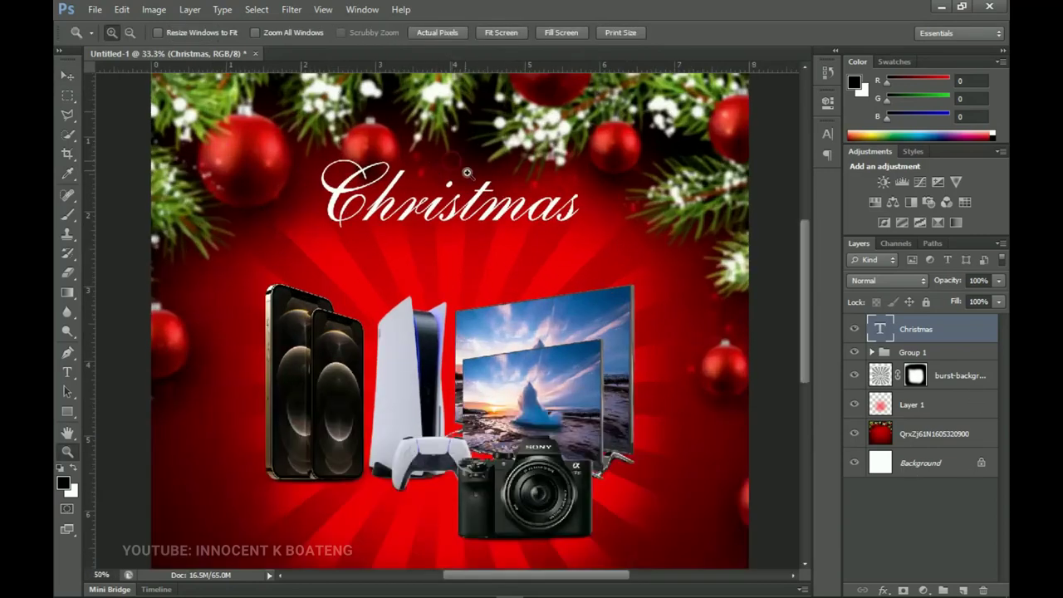
right_click(914, 335)
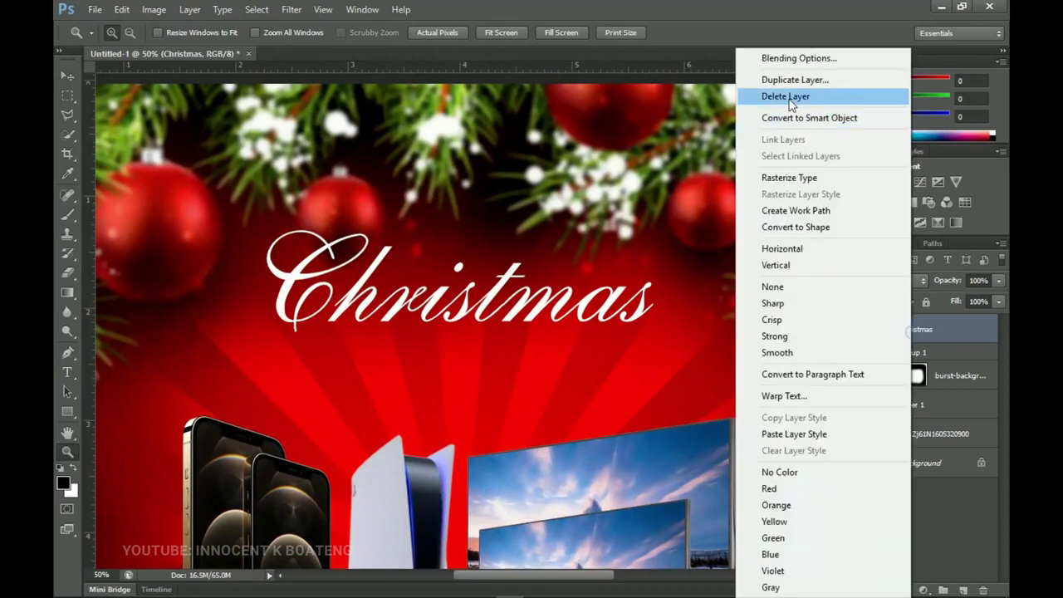
left_click(797, 60)
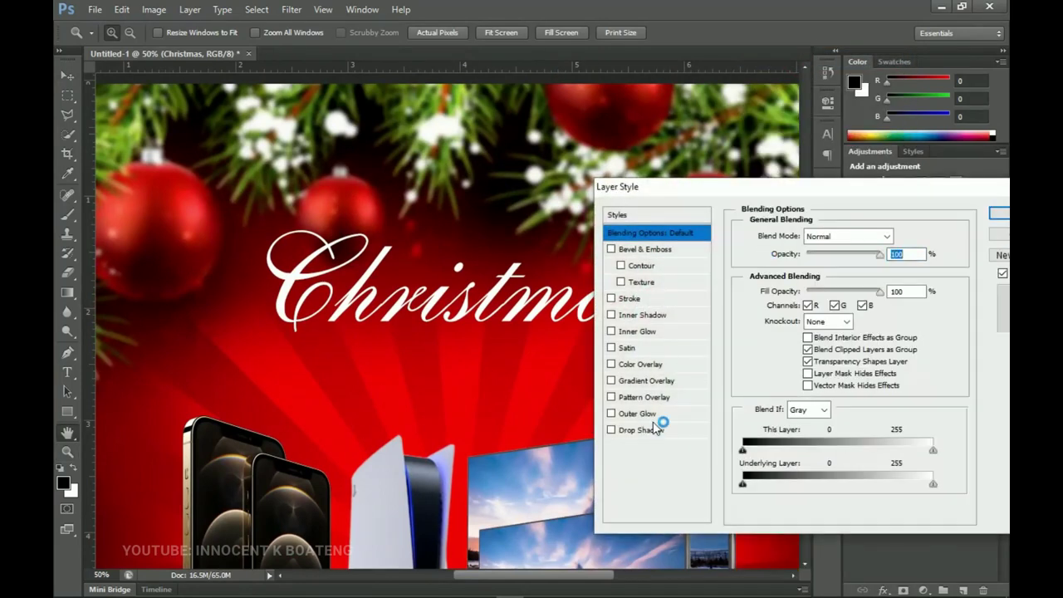
left_click(644, 430)
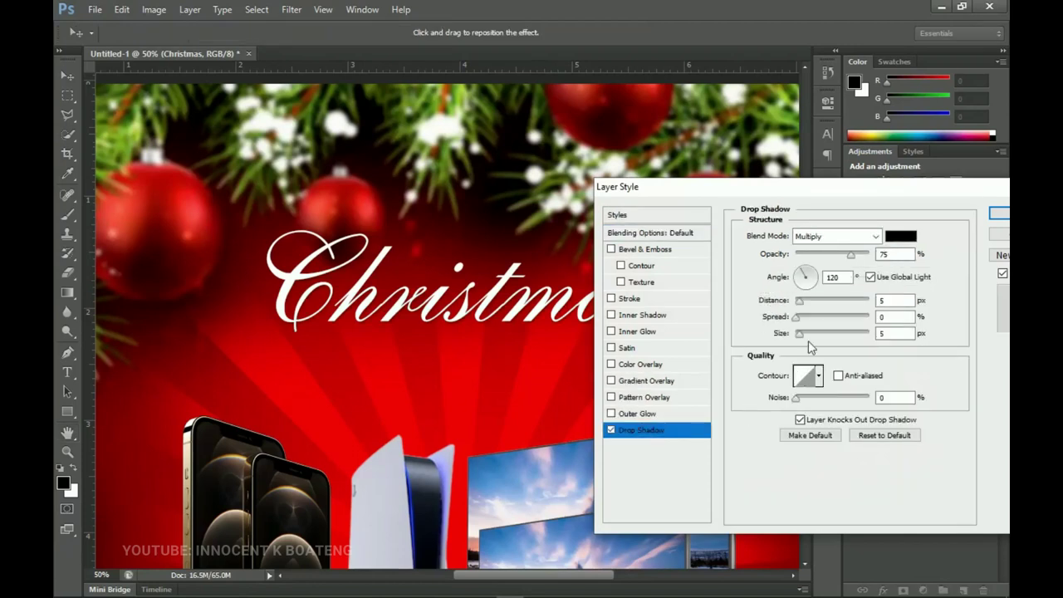
left_click_drag(805, 332, 810, 342)
Step: Add an outer glow to the Christmas text and set its glow colour to pinkish red (f80052)
left_click(639, 413)
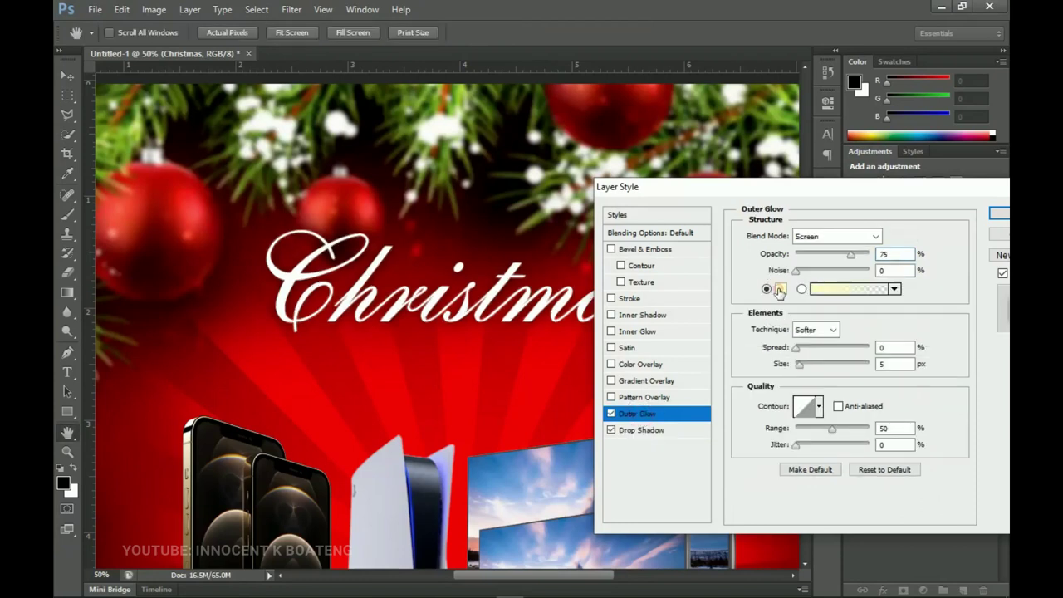
left_click(780, 289)
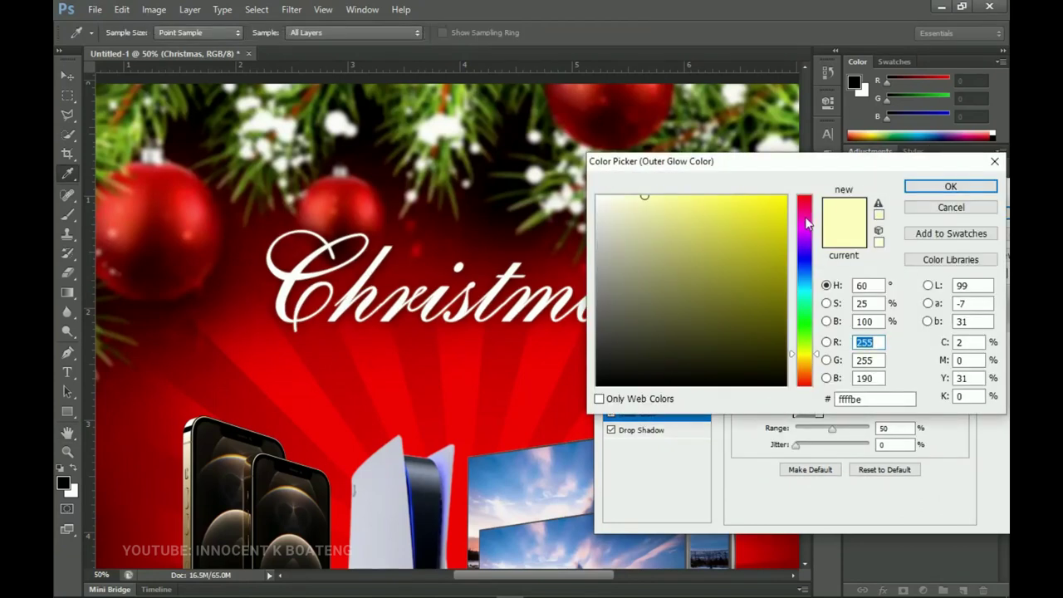
left_click(806, 207)
left_click_drag(749, 218, 795, 201)
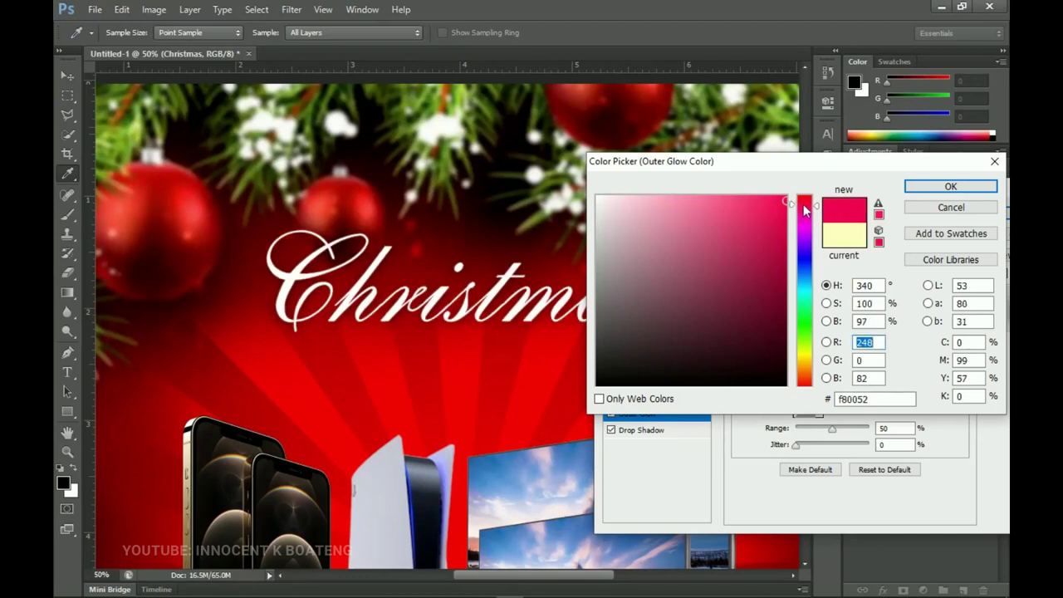
left_click(949, 186)
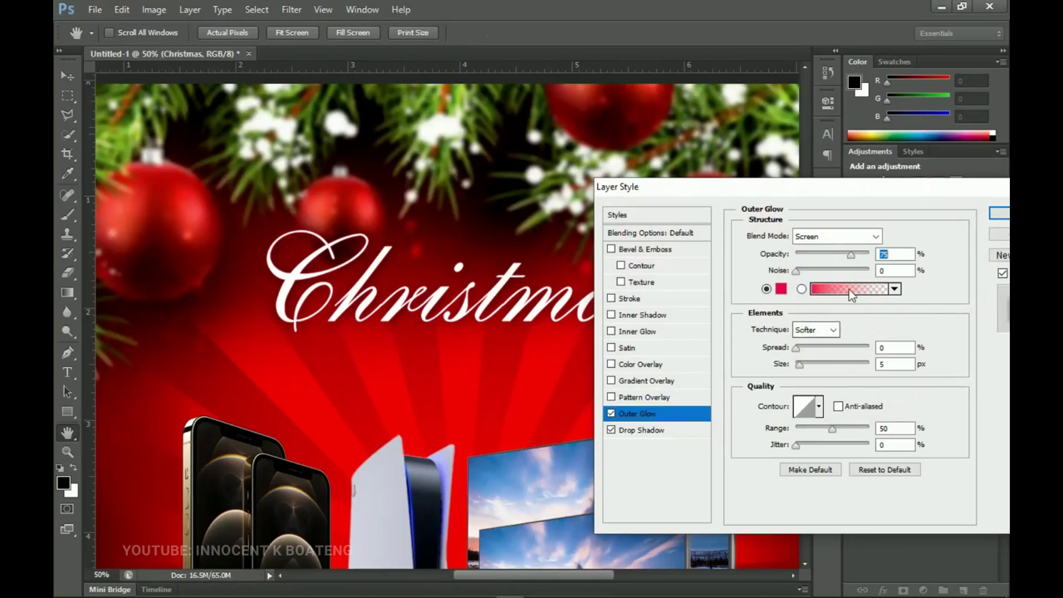
Step: Set the Christmas text's outer glow size to 43 px, apply the layer style and collapse the layer's effects list
left_click_drag(804, 371, 814, 368)
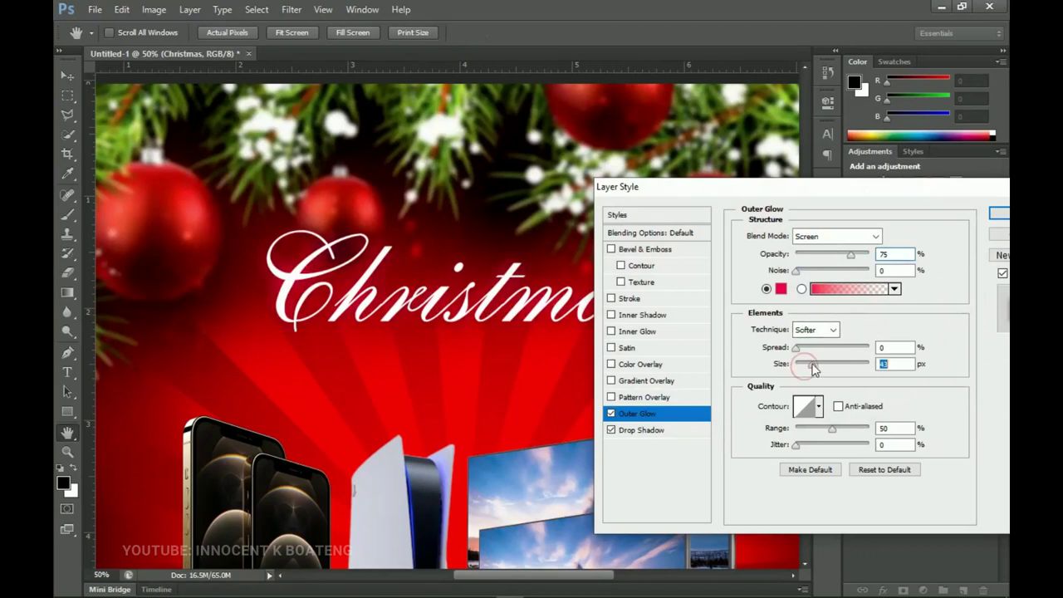
left_click(797, 349)
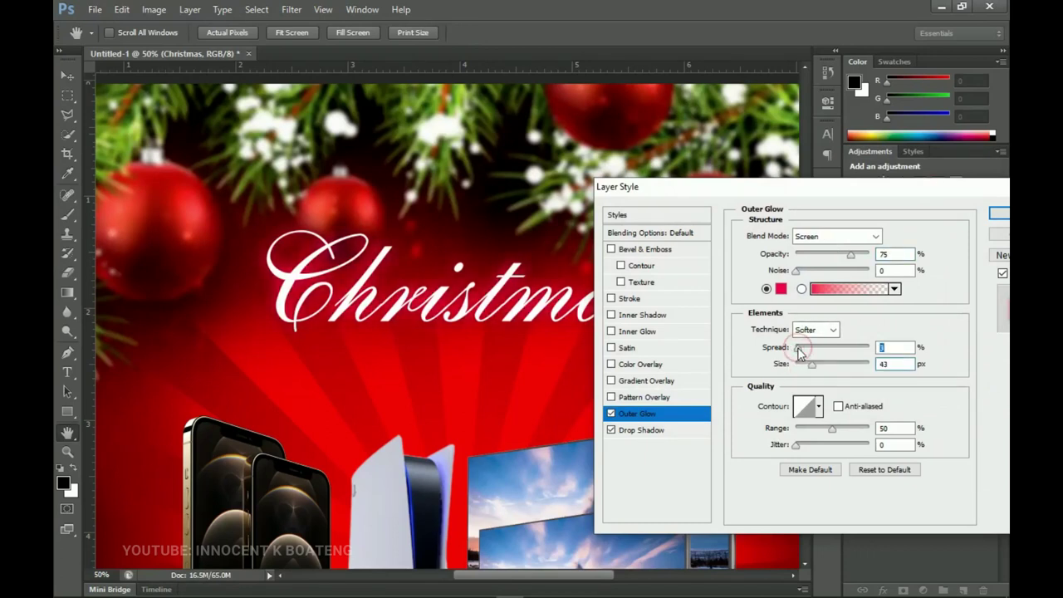
left_click_drag(799, 348, 796, 349)
left_click(999, 218)
key("z")
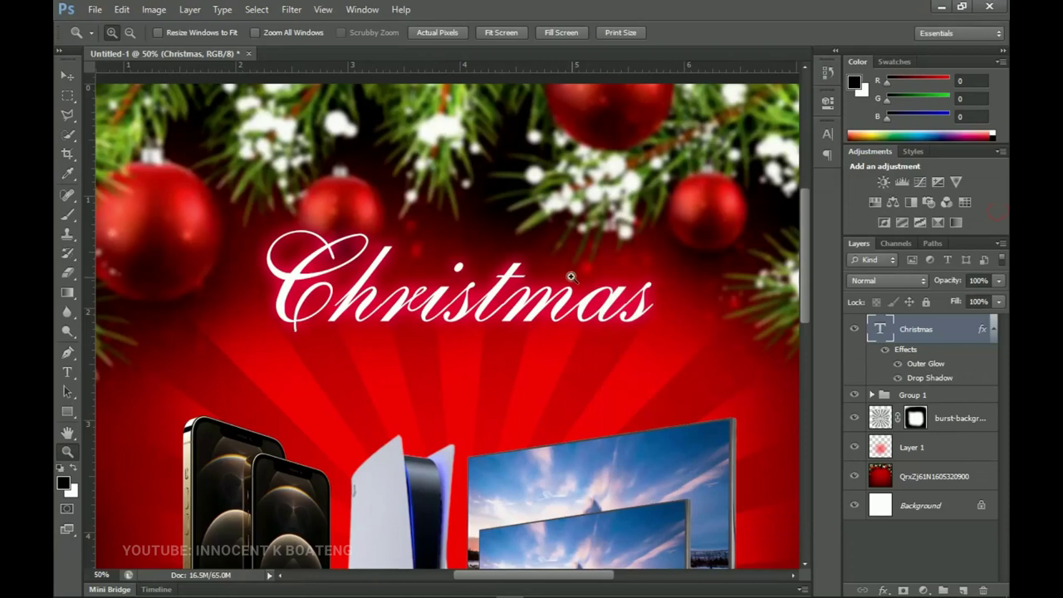
left_click(581, 276, "alt")
left_click(580, 276, "alt")
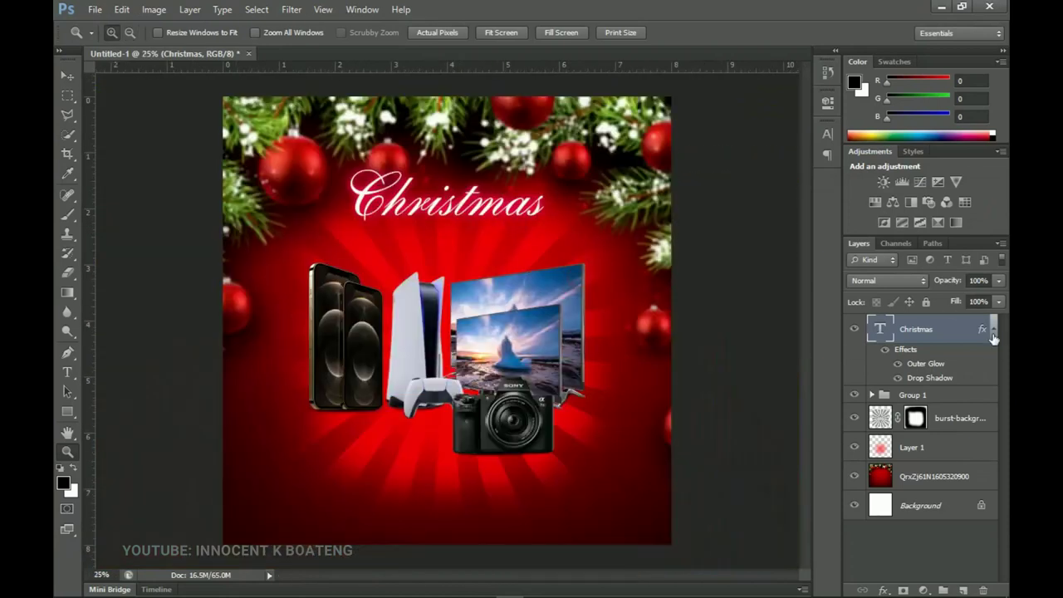
left_click(992, 330)
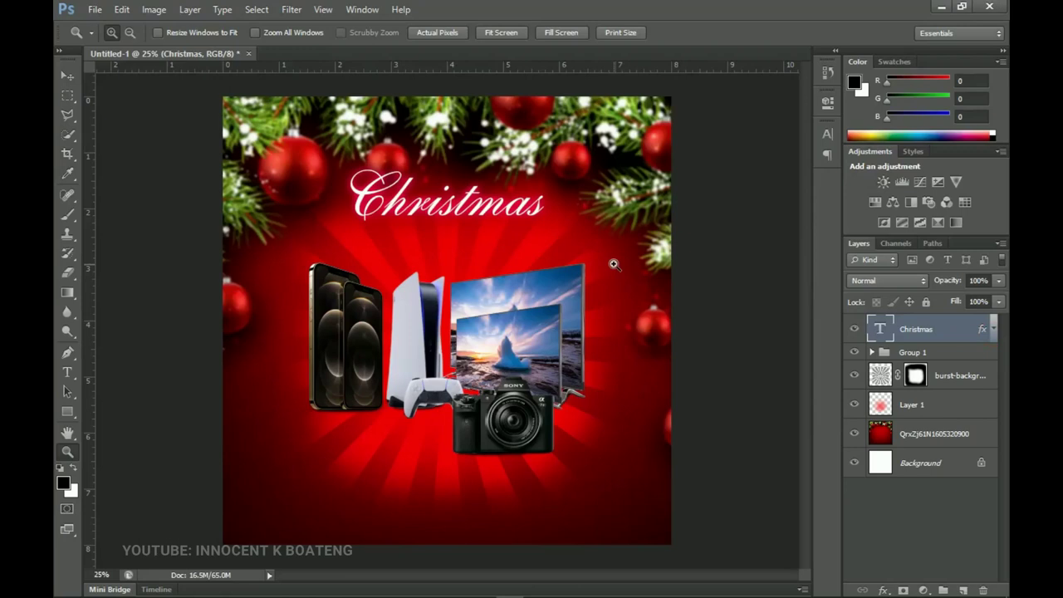
Step: Duplicate the Christmas text layer, move the copy directly below the original and clear the copy's layer style
key("ctrl+j")
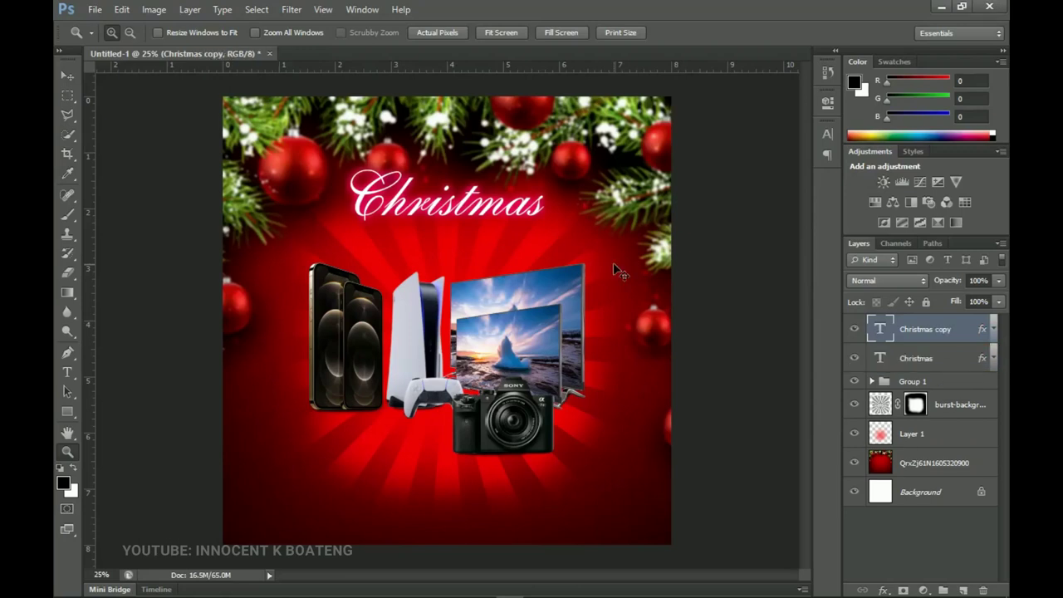
key("v")
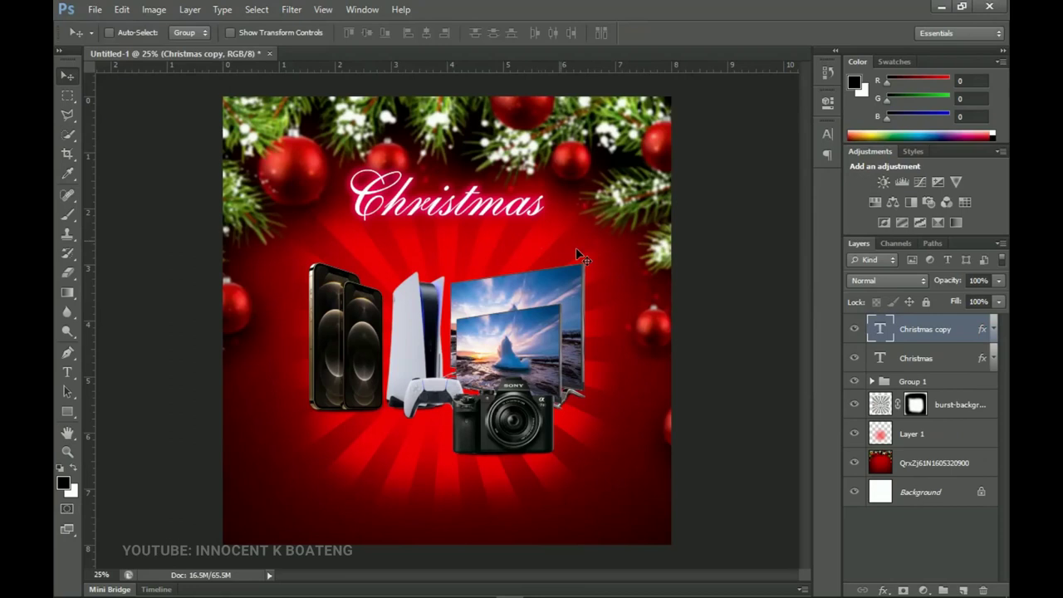
left_click_drag(497, 210, 496, 262)
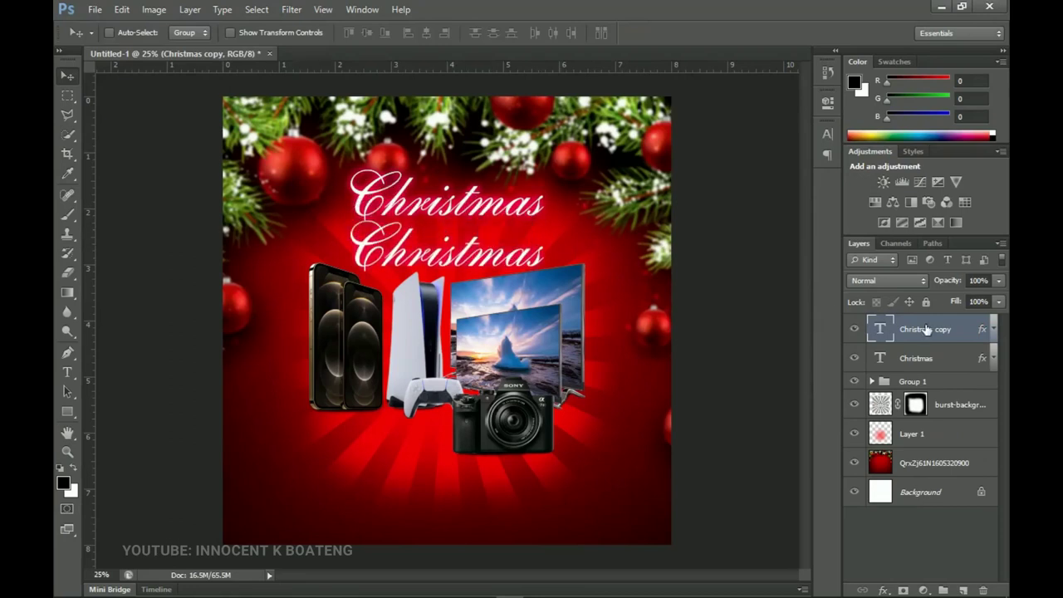
right_click(922, 329)
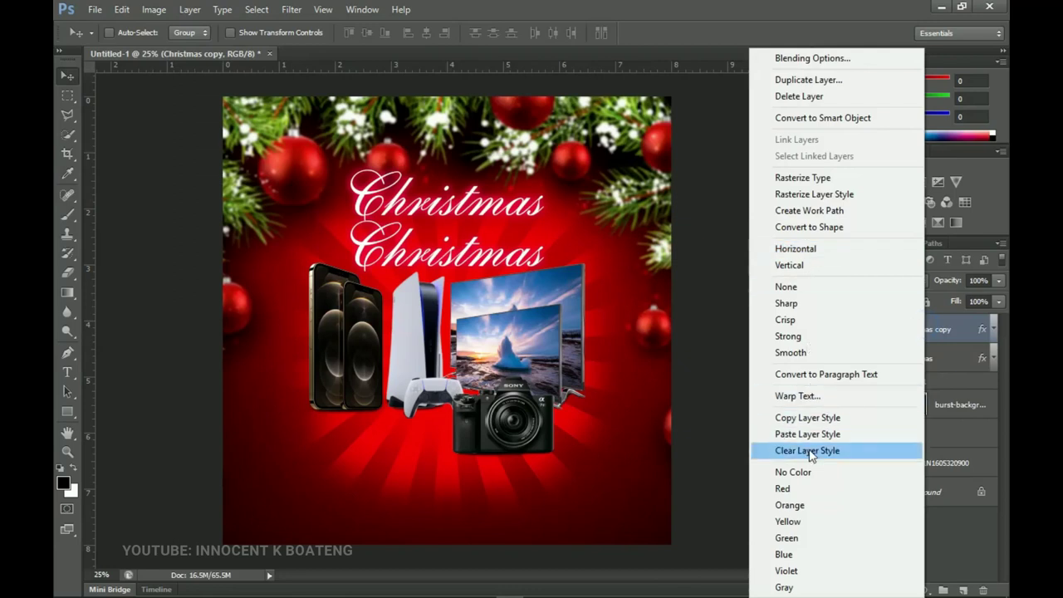
left_click(810, 452)
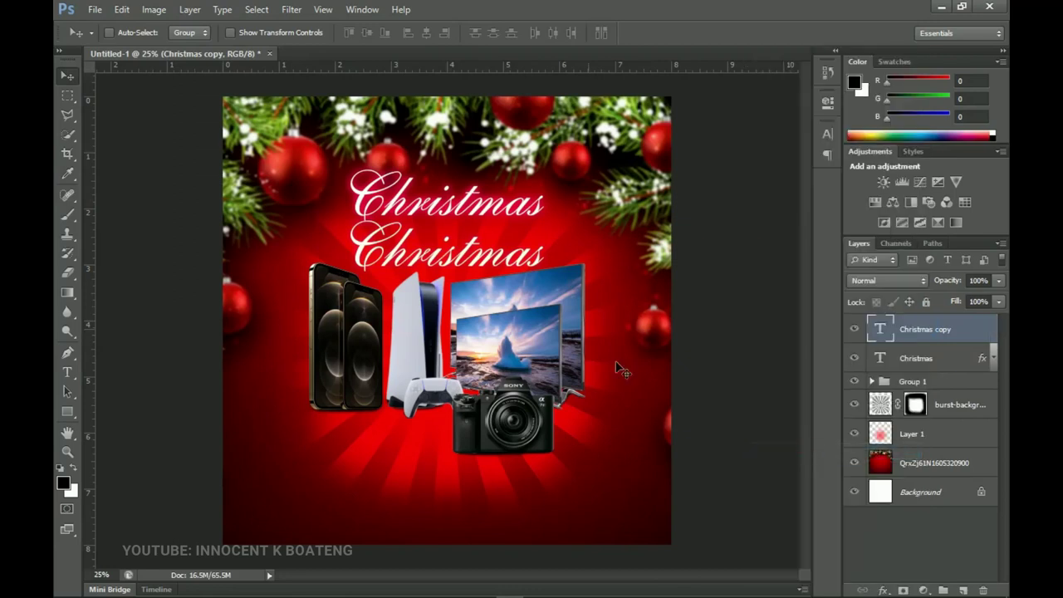
Step: Change the duplicated Christmas text's font to Good Times and replace its wording with "PROMO"
key("t")
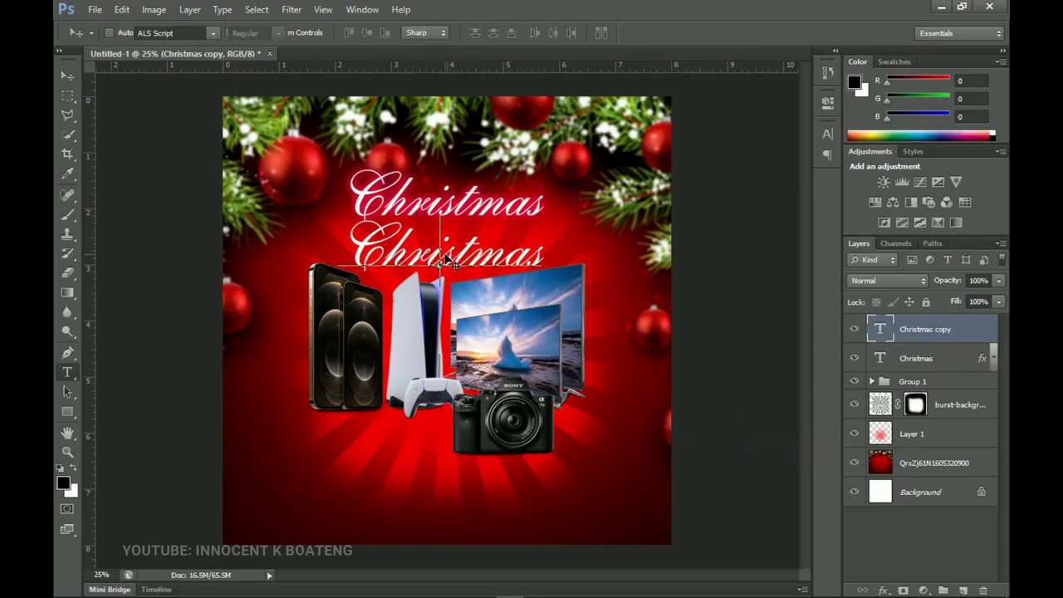
double_click(446, 262)
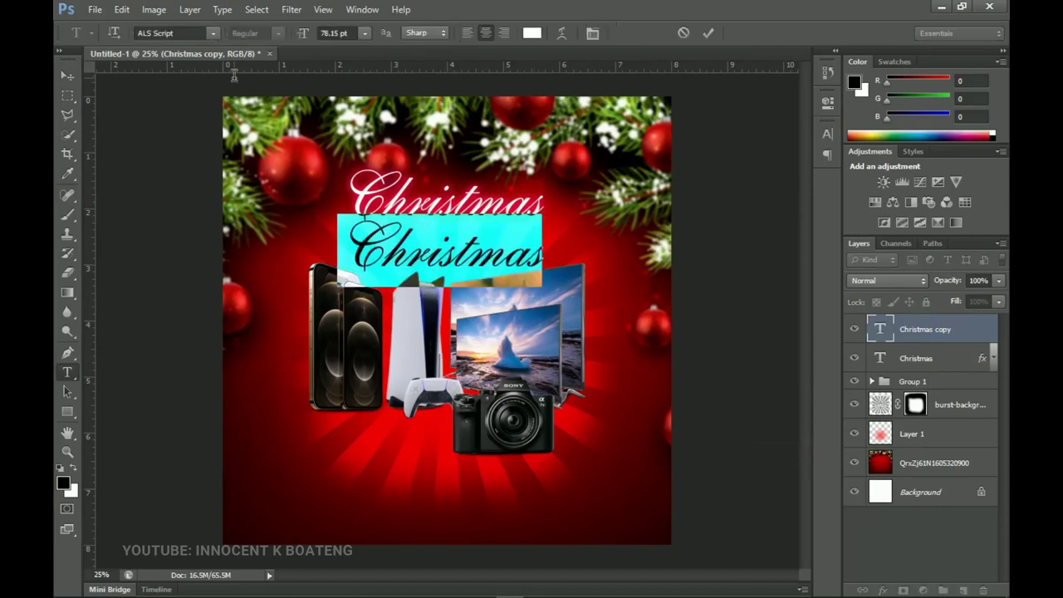
left_click(181, 32)
scroll(181, 32, "down", 3)
key("Return")
left_click(432, 247)
key("ctrl+a")
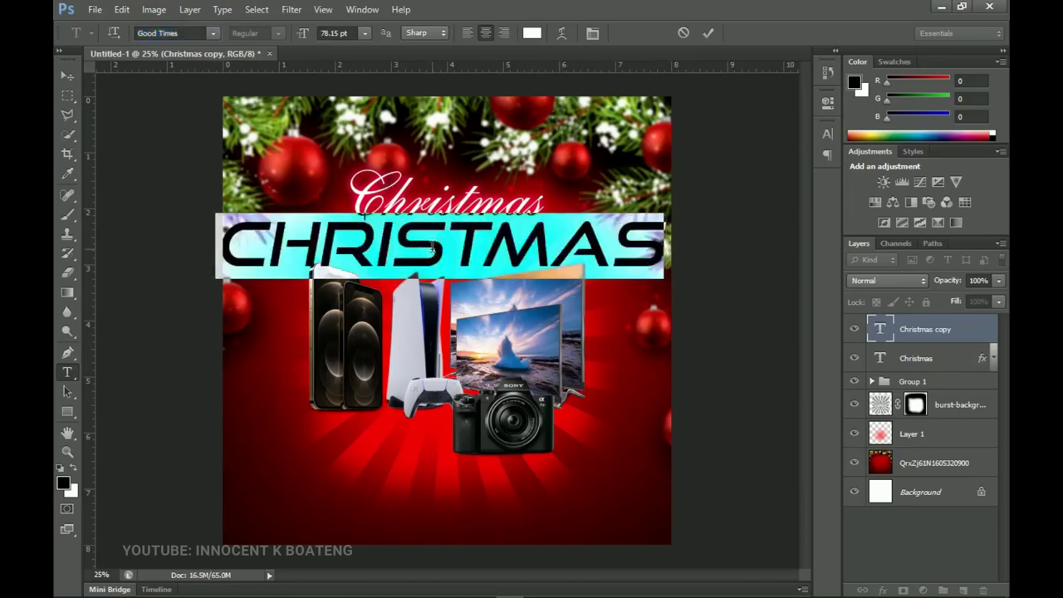
type("PROMO")
key("ctrl+Return")
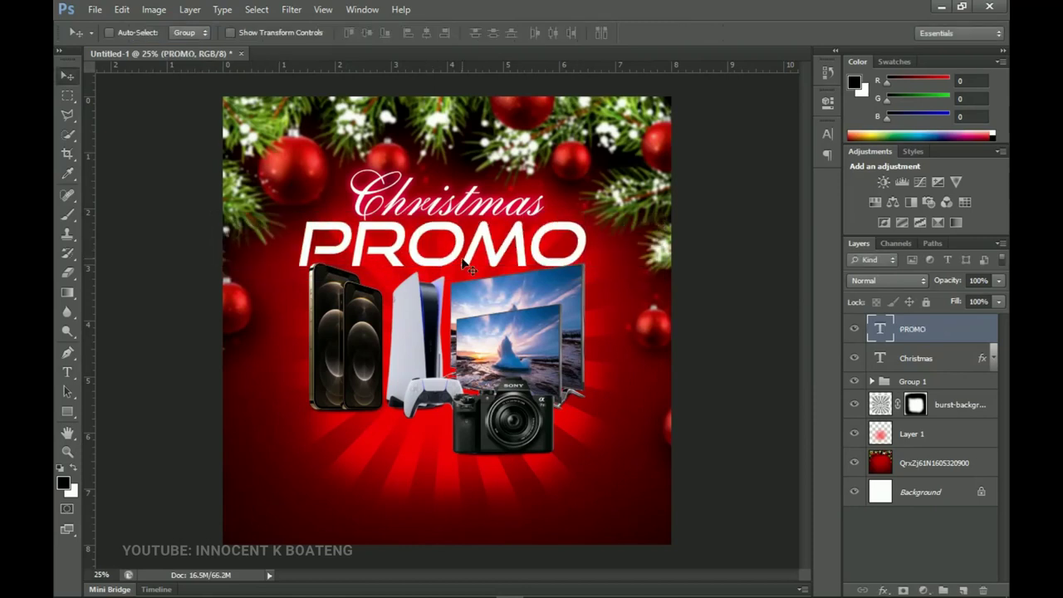
Step: Set the tracking of the whole PROMO text to -40
left_click(459, 241)
key("ctrl+a")
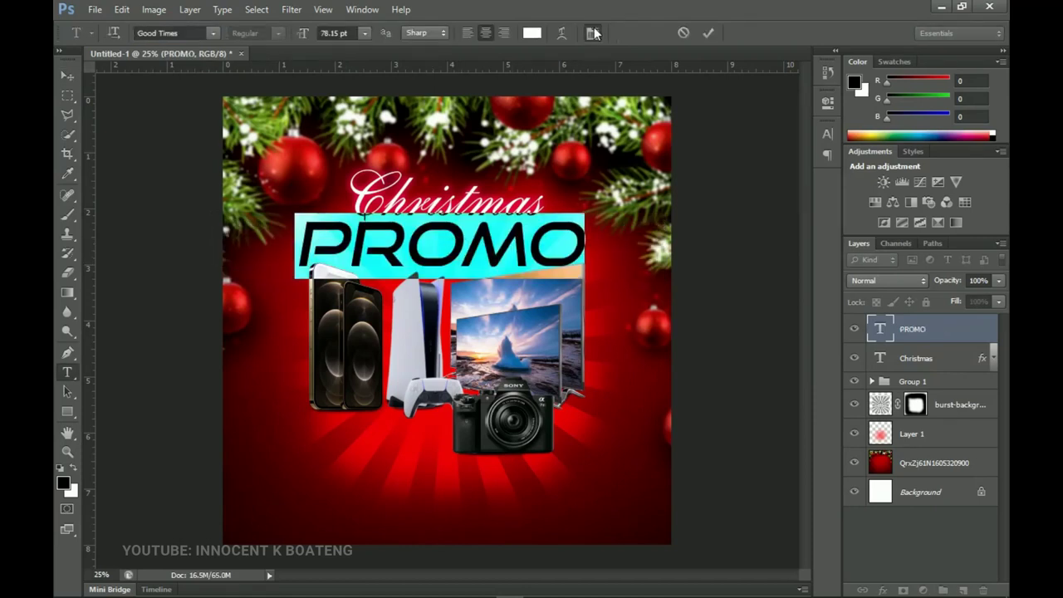
left_click(592, 33)
left_click(764, 164)
left_click(772, 181)
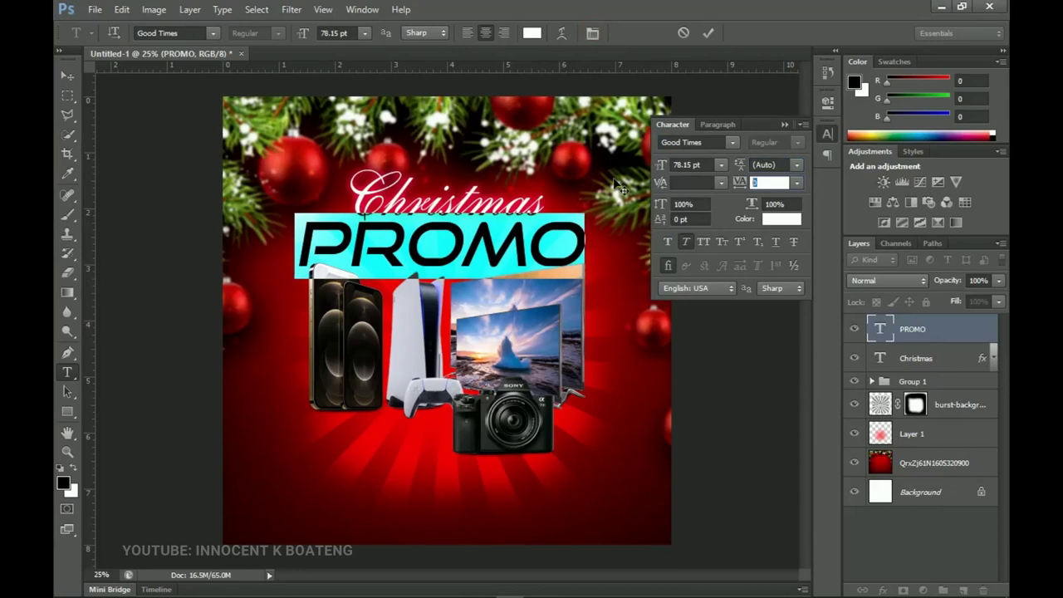
type("-40")
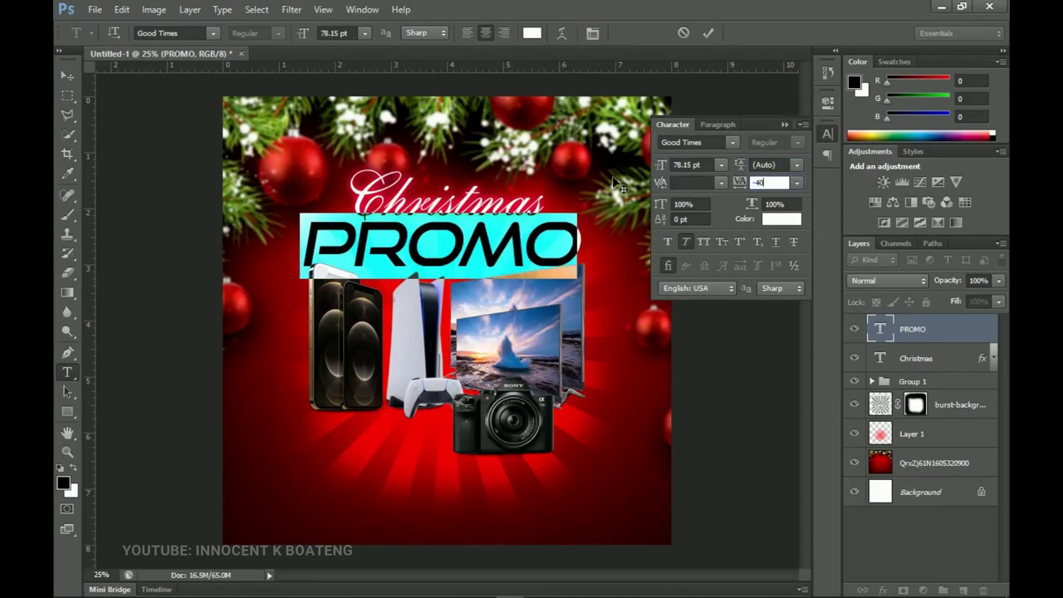
key("Return")
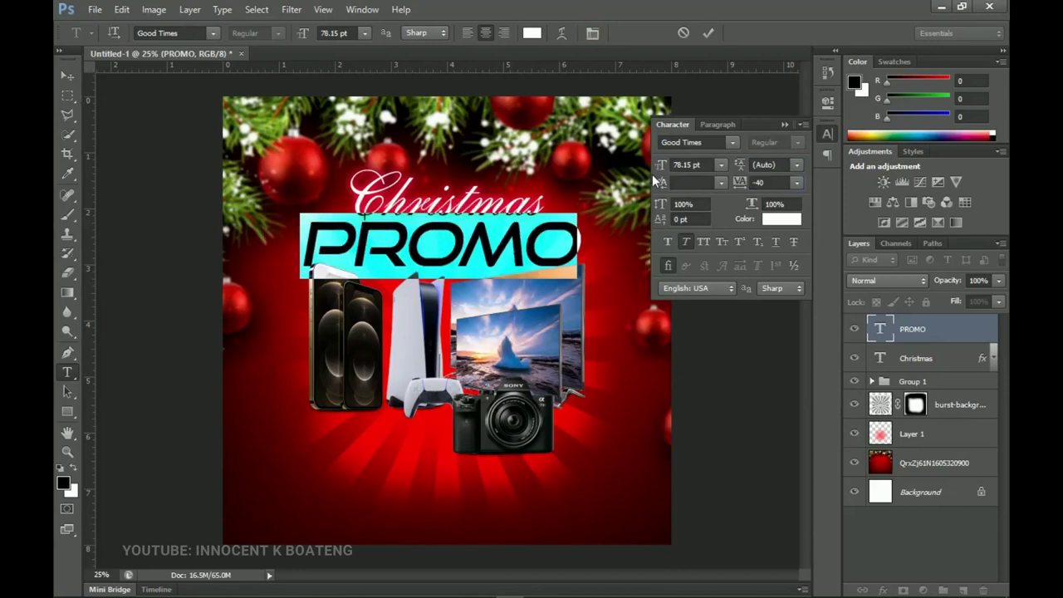
left_click(68, 75)
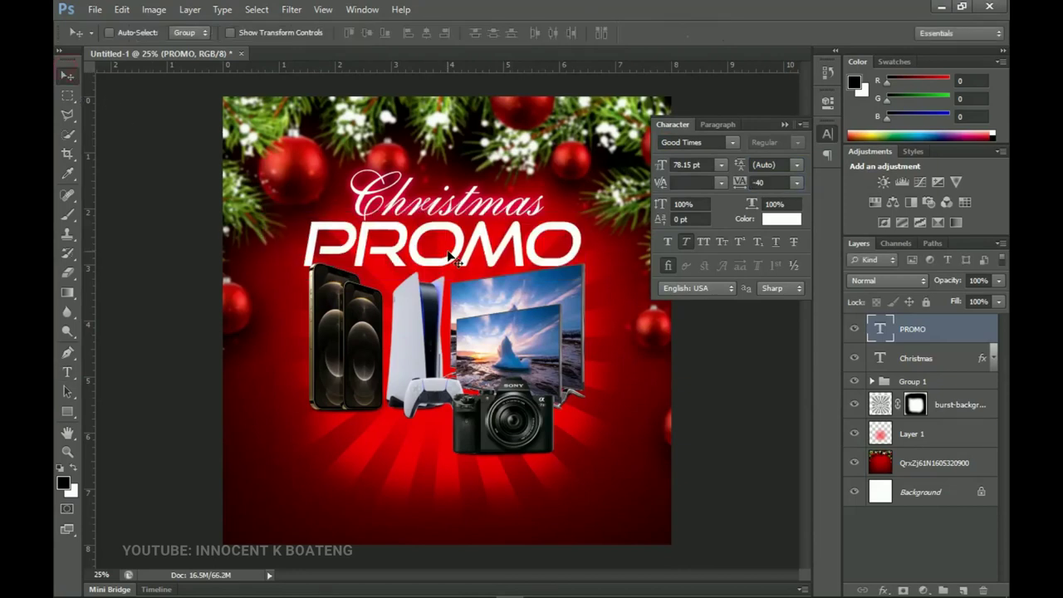
Step: Scale the PROMO text to about 73% and place it close beneath the Christmas text
key("ctrl+t")
left_click_drag(581, 277, 544, 263)
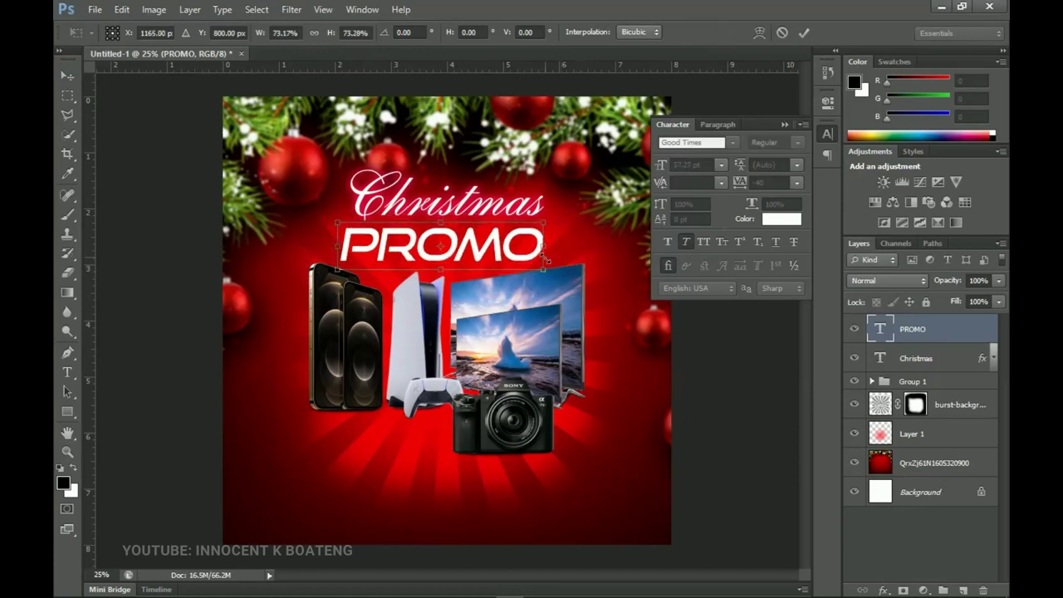
key("Return")
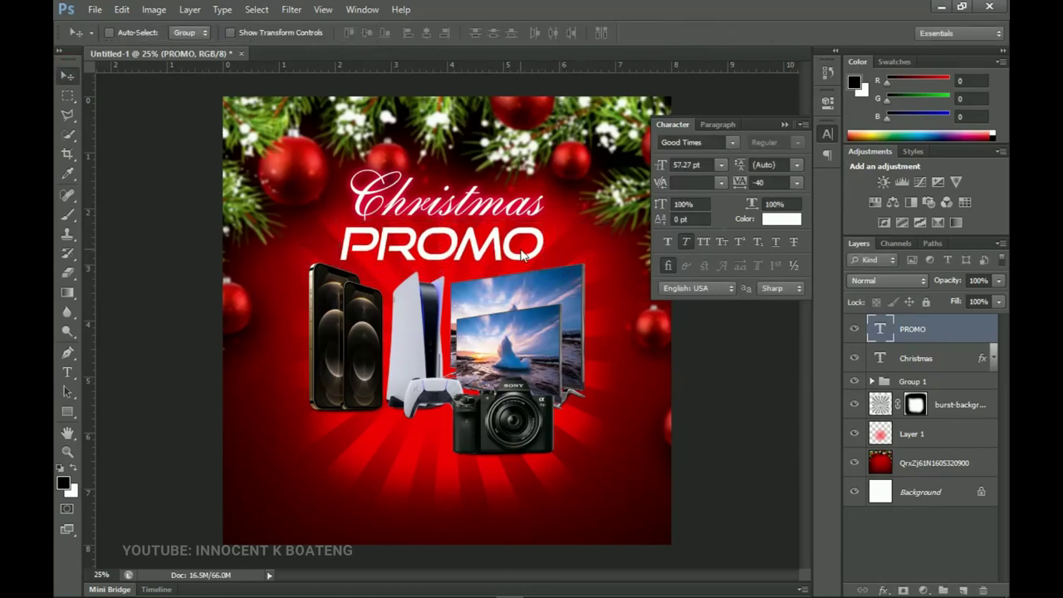
Step: Open the blending options of the PROMO text layer
right_click(936, 329)
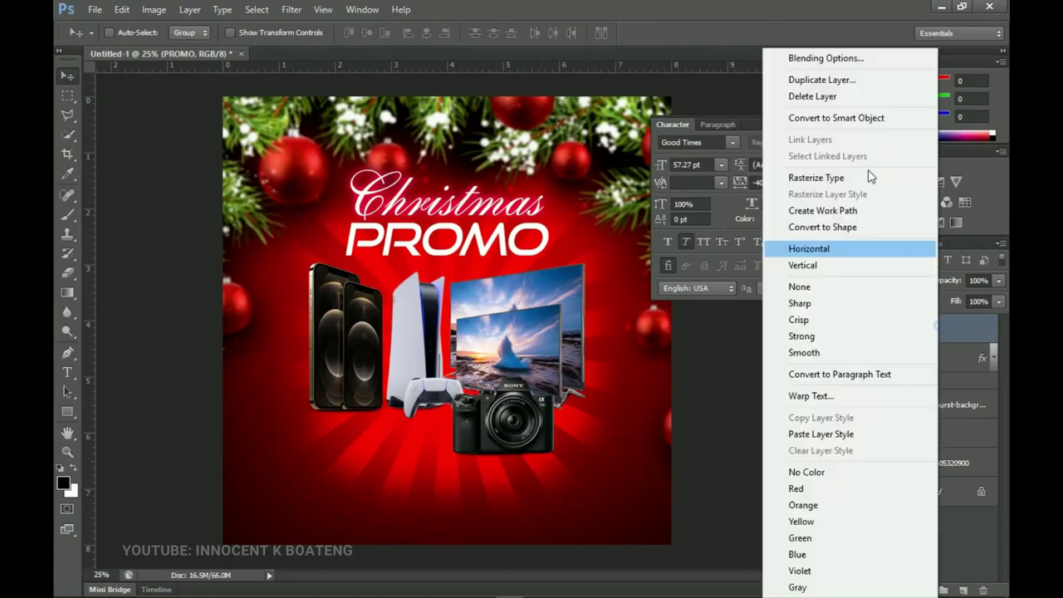
left_click(808, 58)
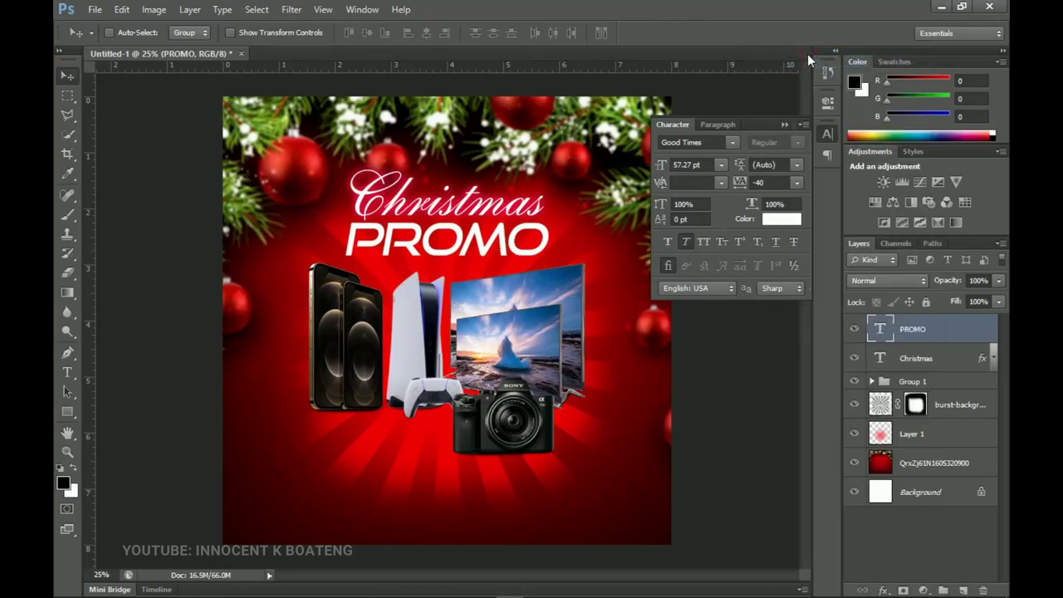